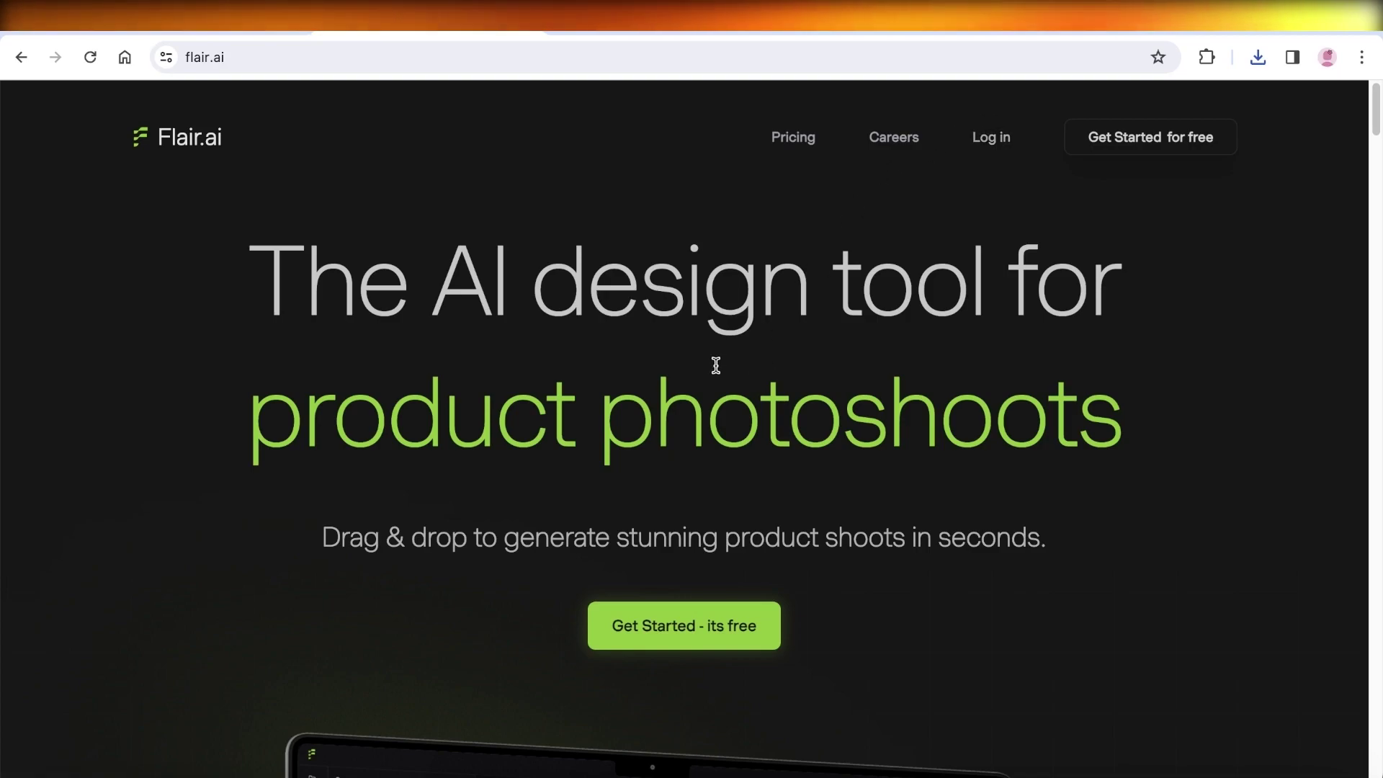
Scroll down through the Flair.ai landing page
scroll(713, 368, down, 1)
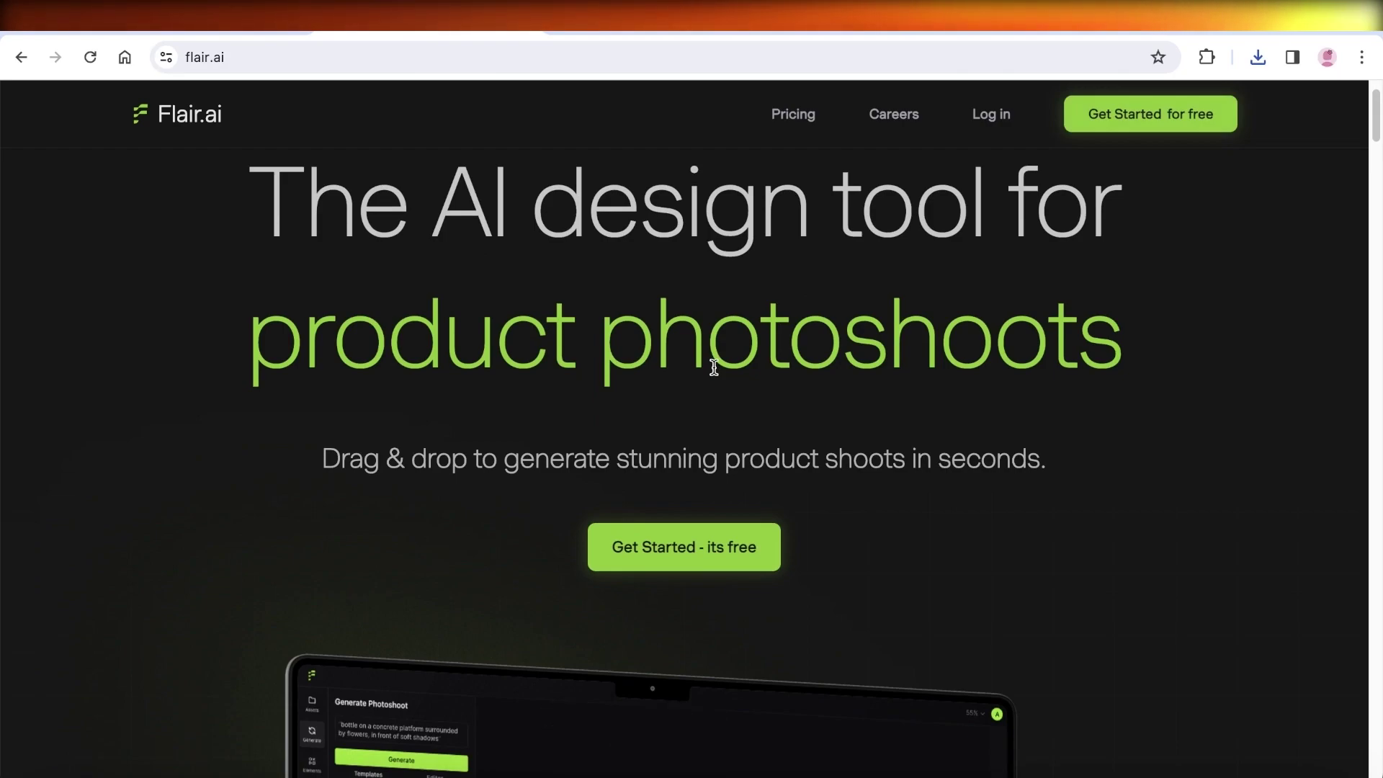
scroll(713, 368, down, 1)
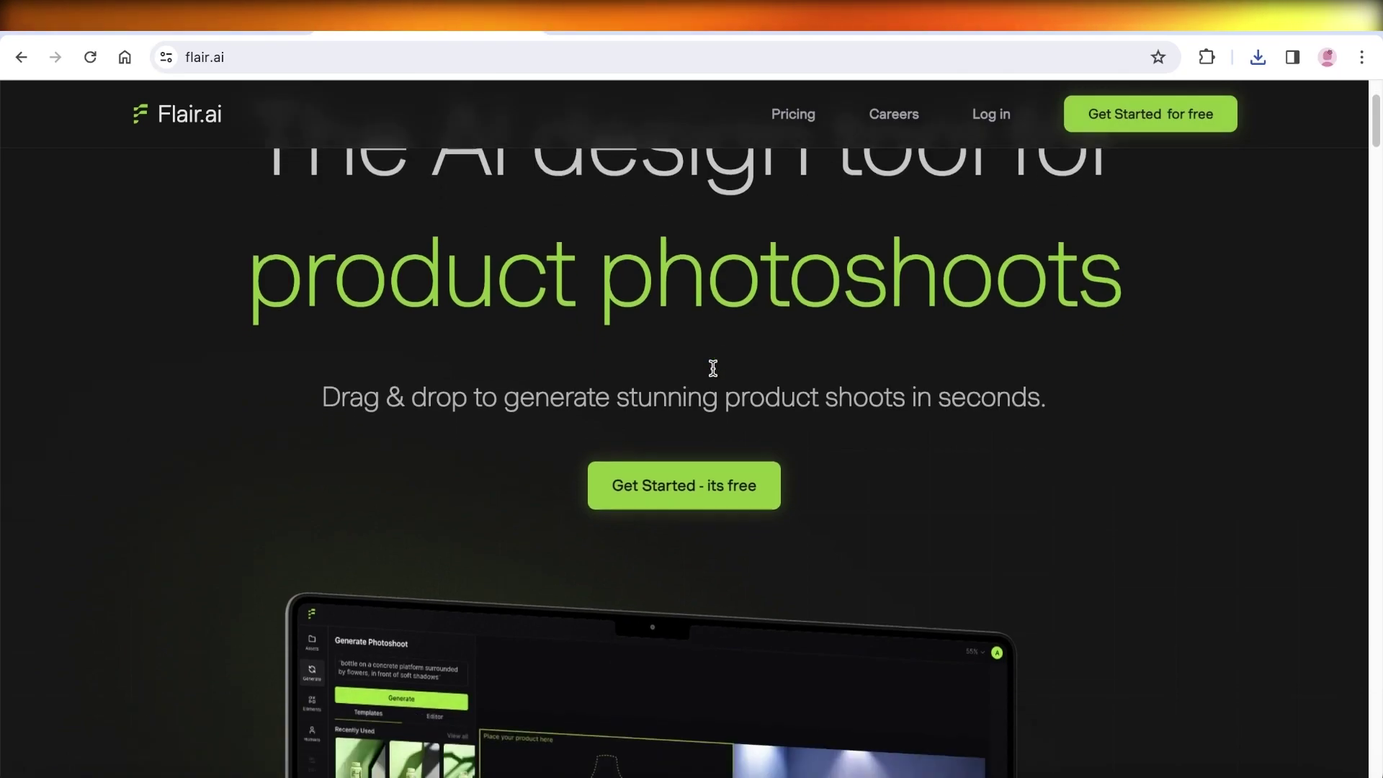
scroll(713, 367, down, 2)
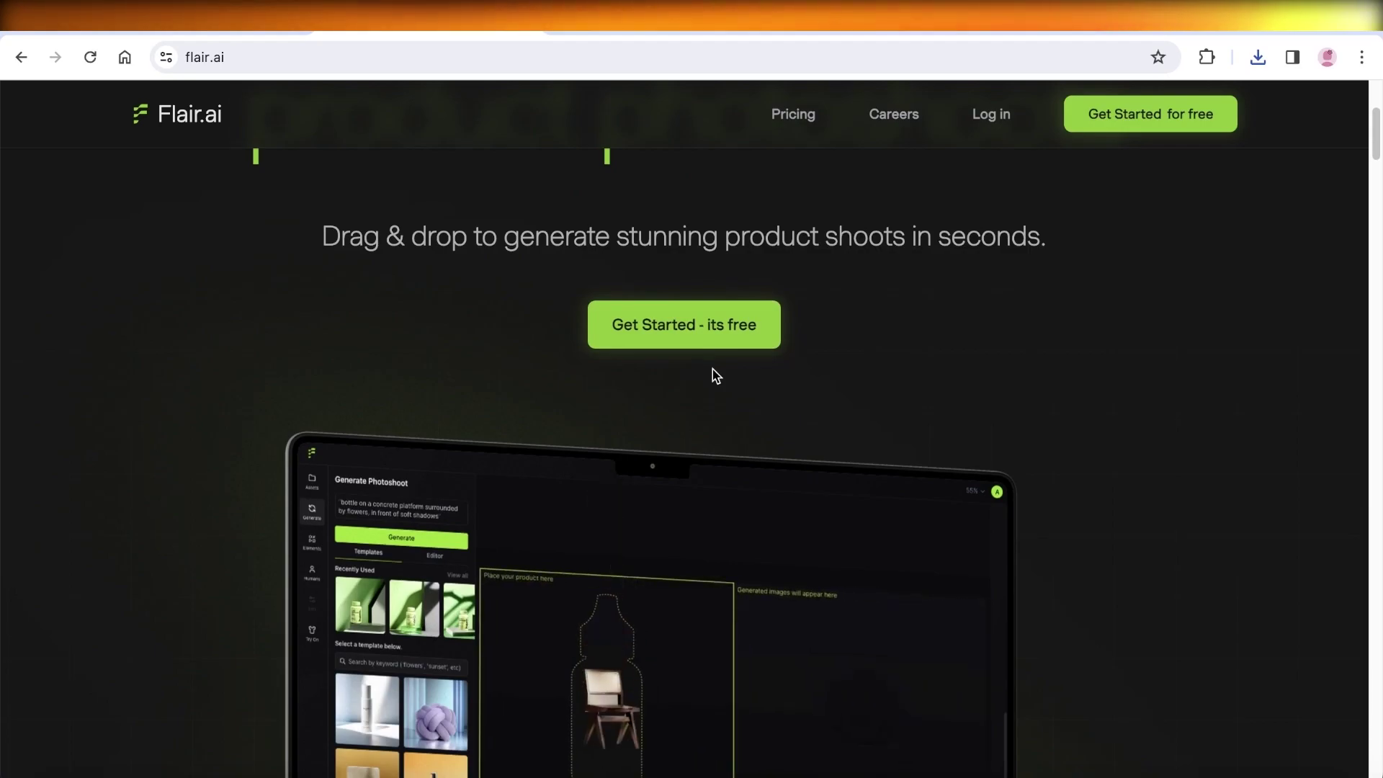
scroll(715, 376, down, 1)
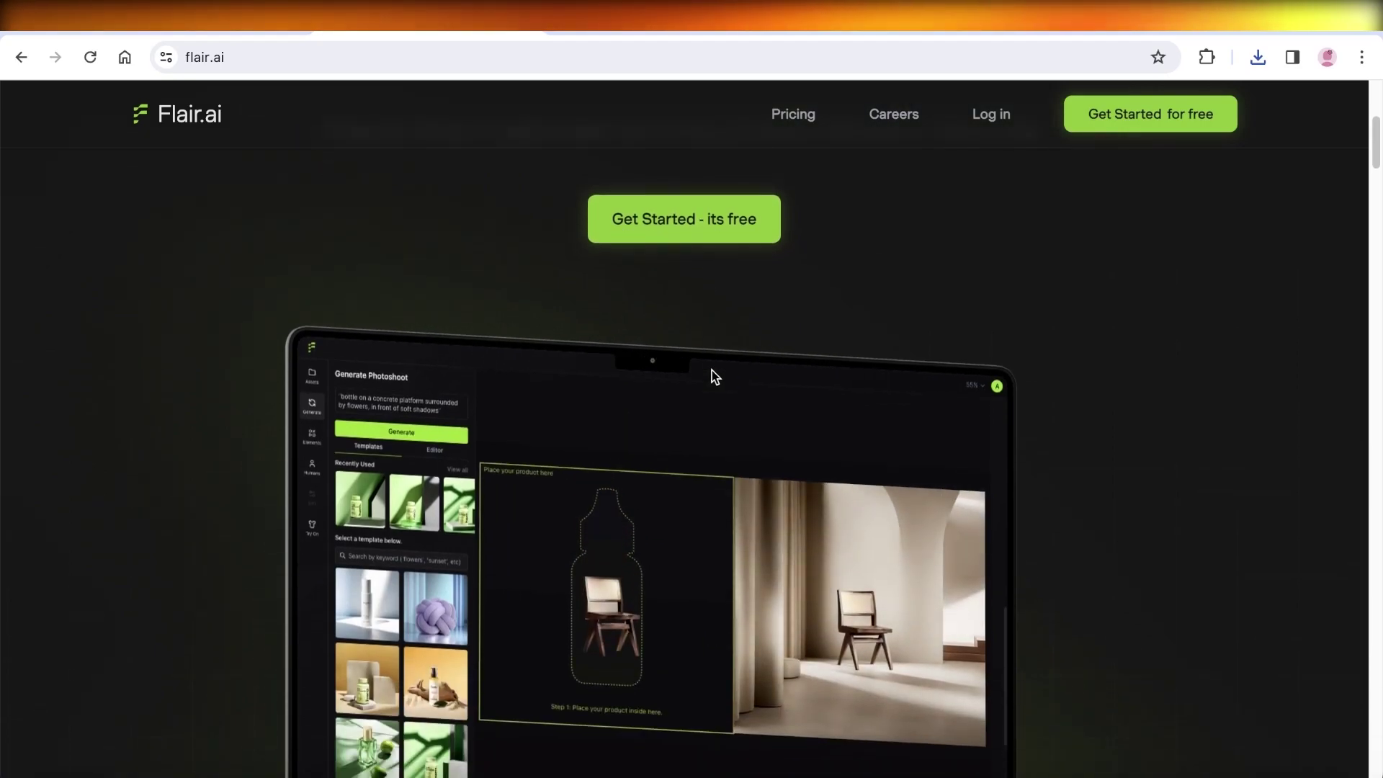
scroll(712, 370, down, 3)
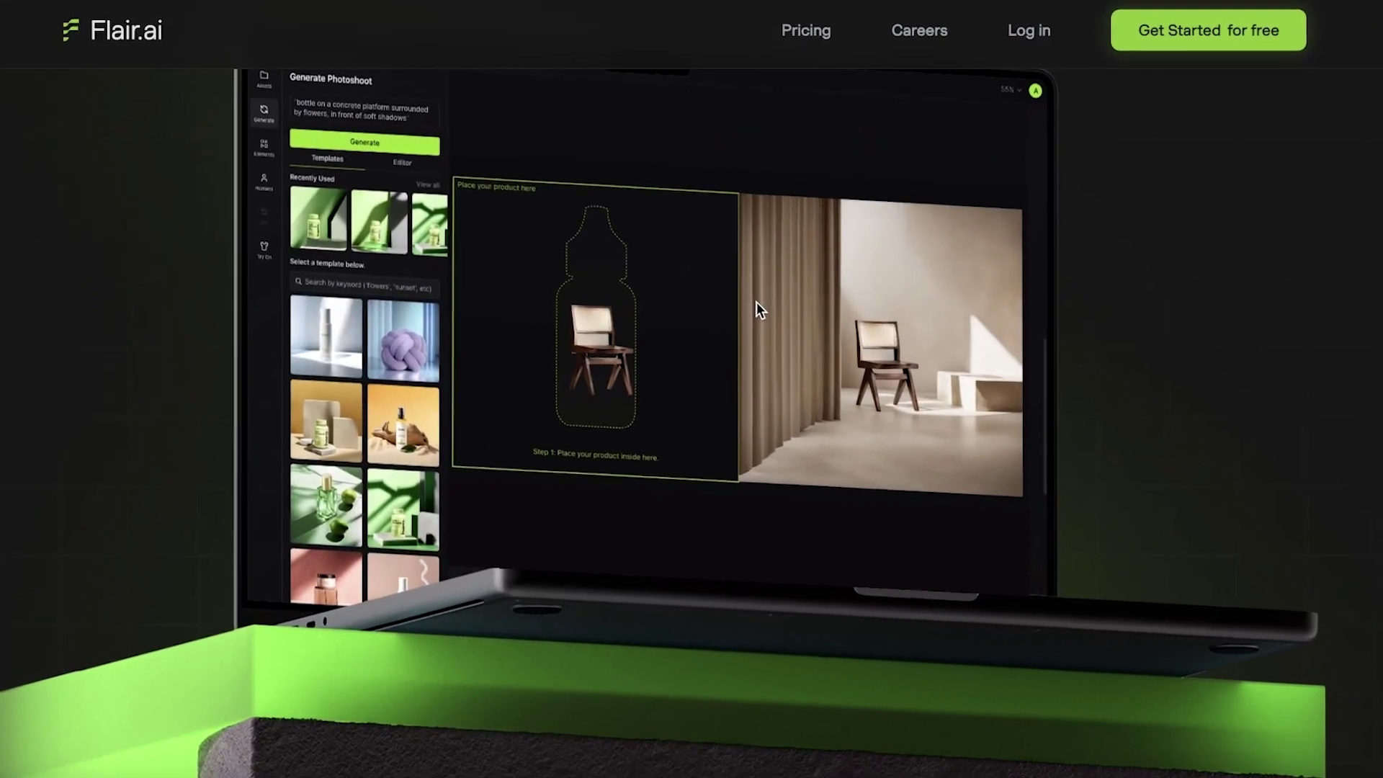
scroll(961, 176, down, 3)
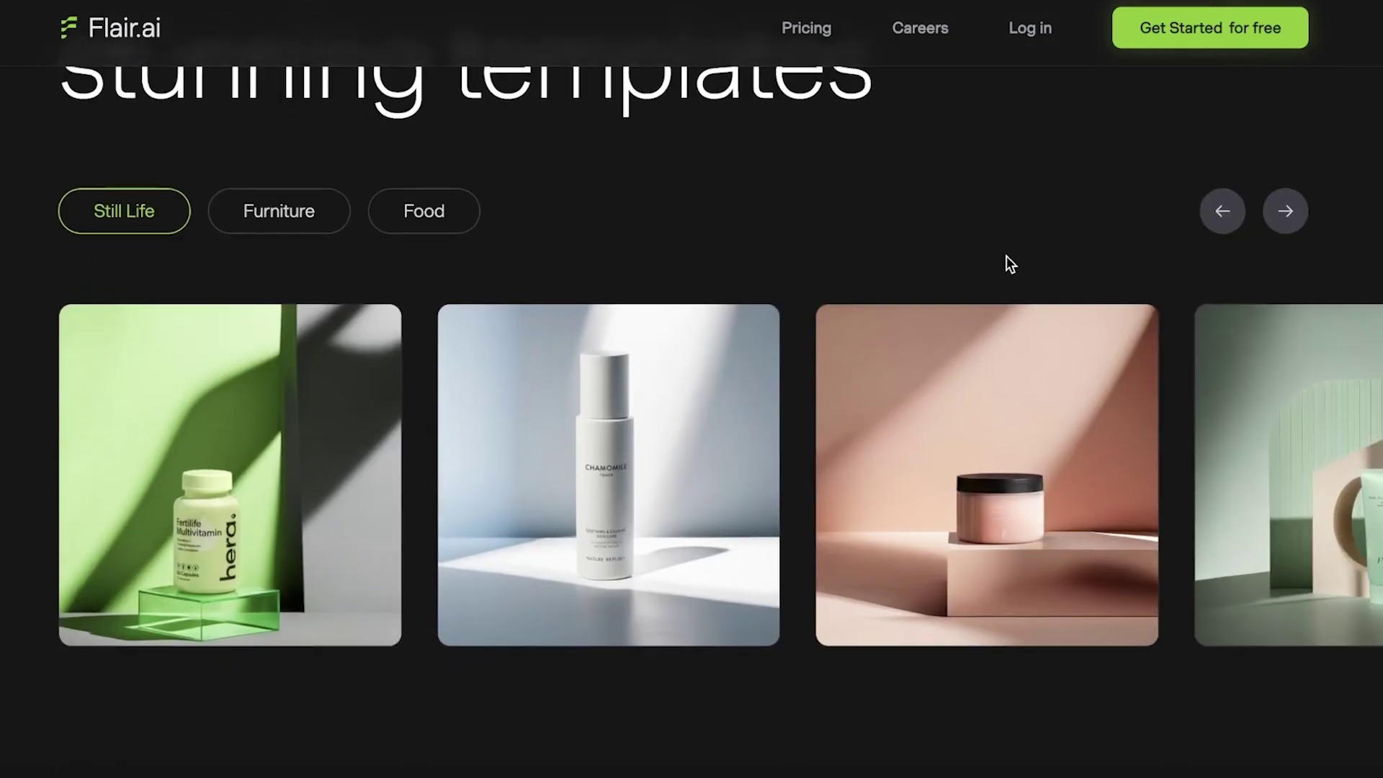
scroll(1006, 263, down, 2)
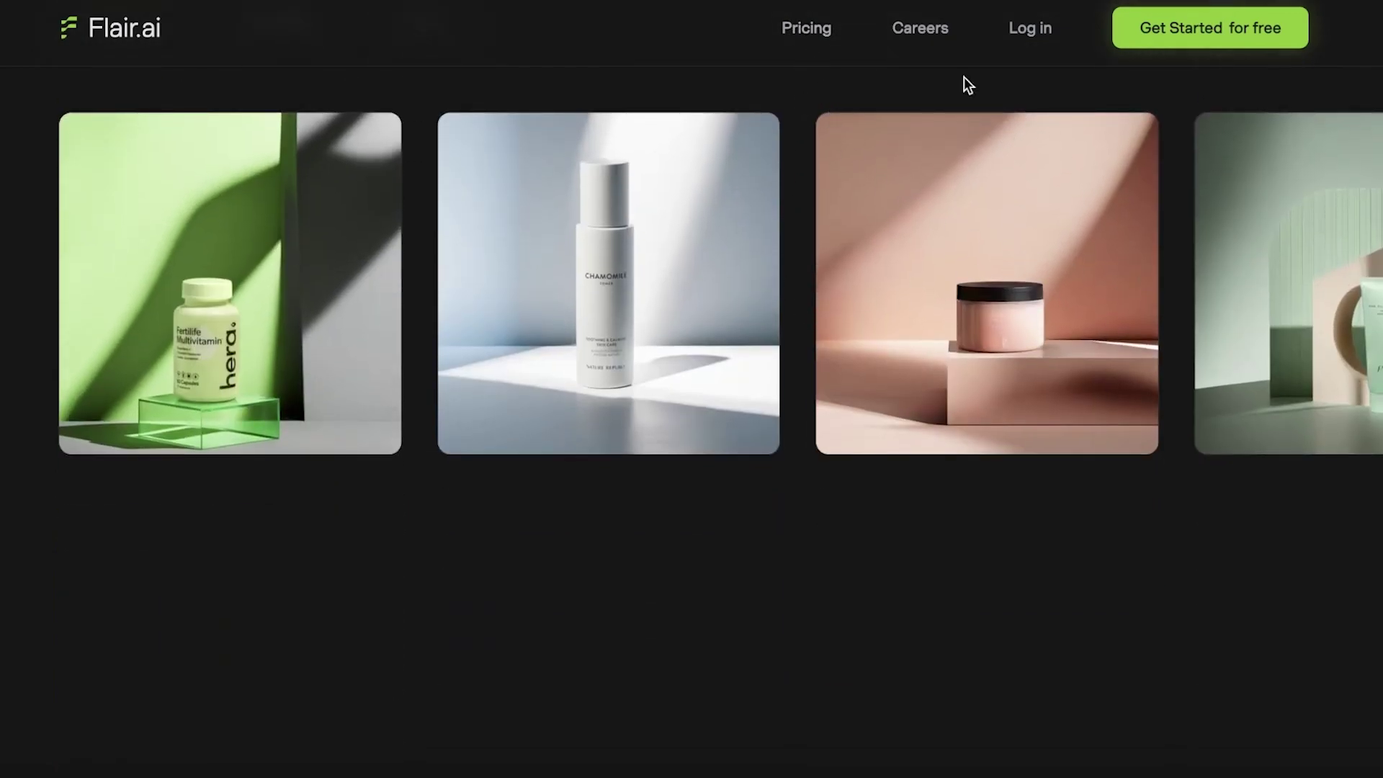
Review the Pricing page's Free $0 and Pro $10/month plans, then return to the top
click(800, 28)
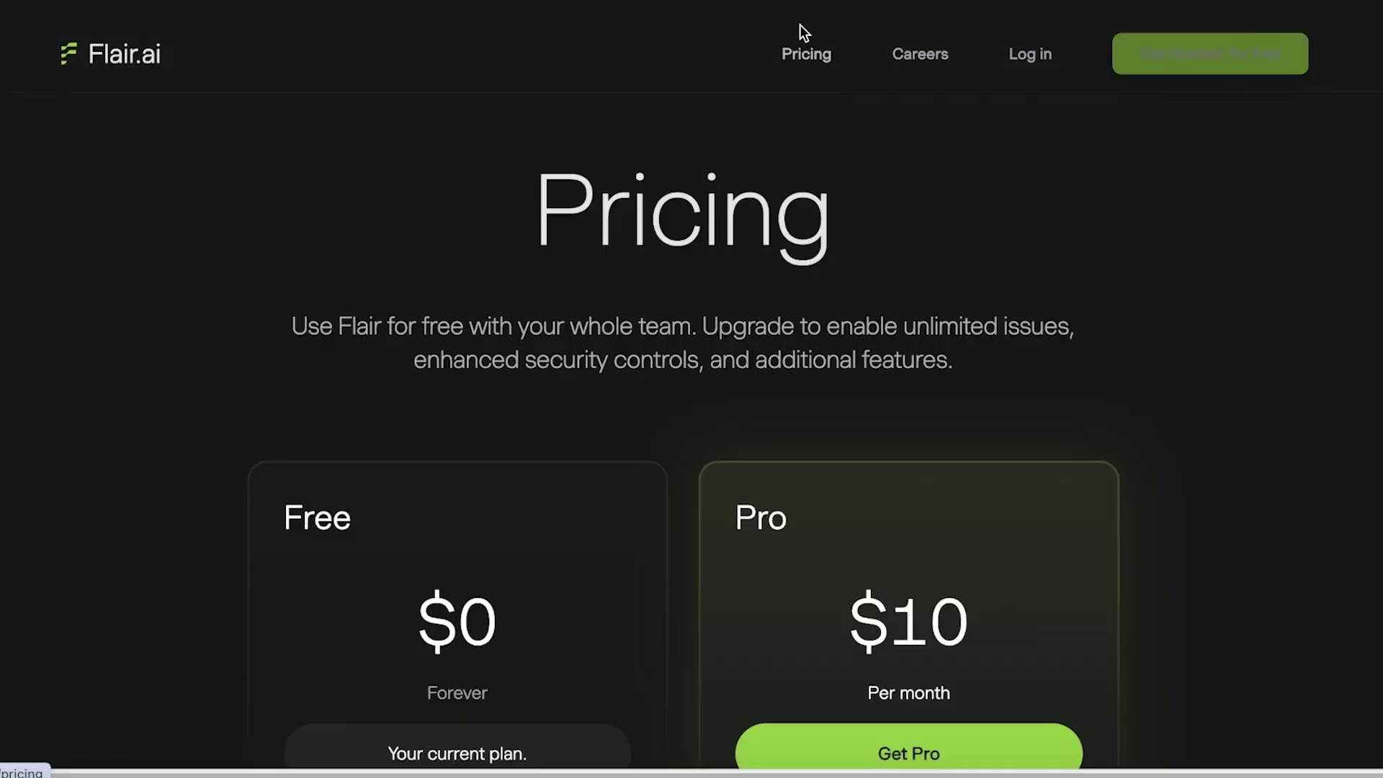
scroll(542, 379, down, 8)
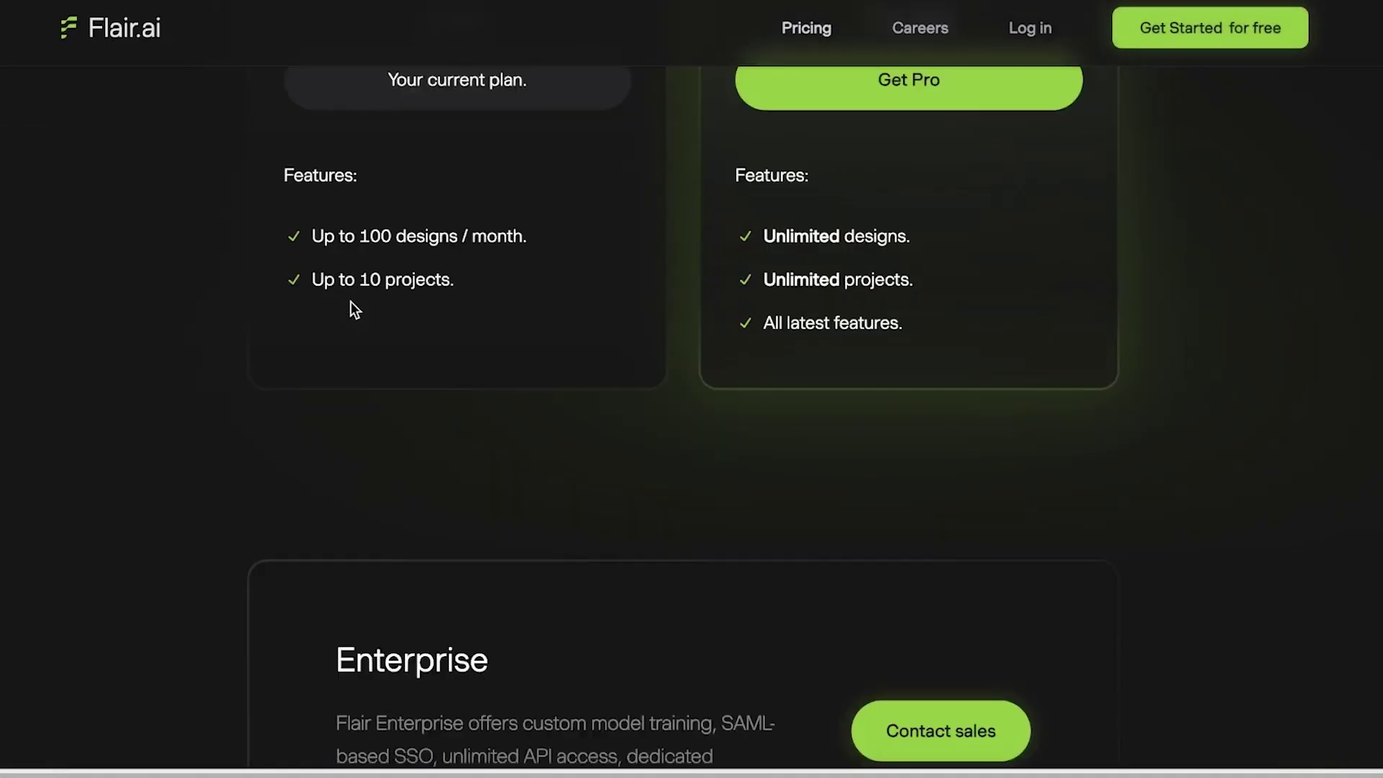
scroll(352, 301, up, 2)
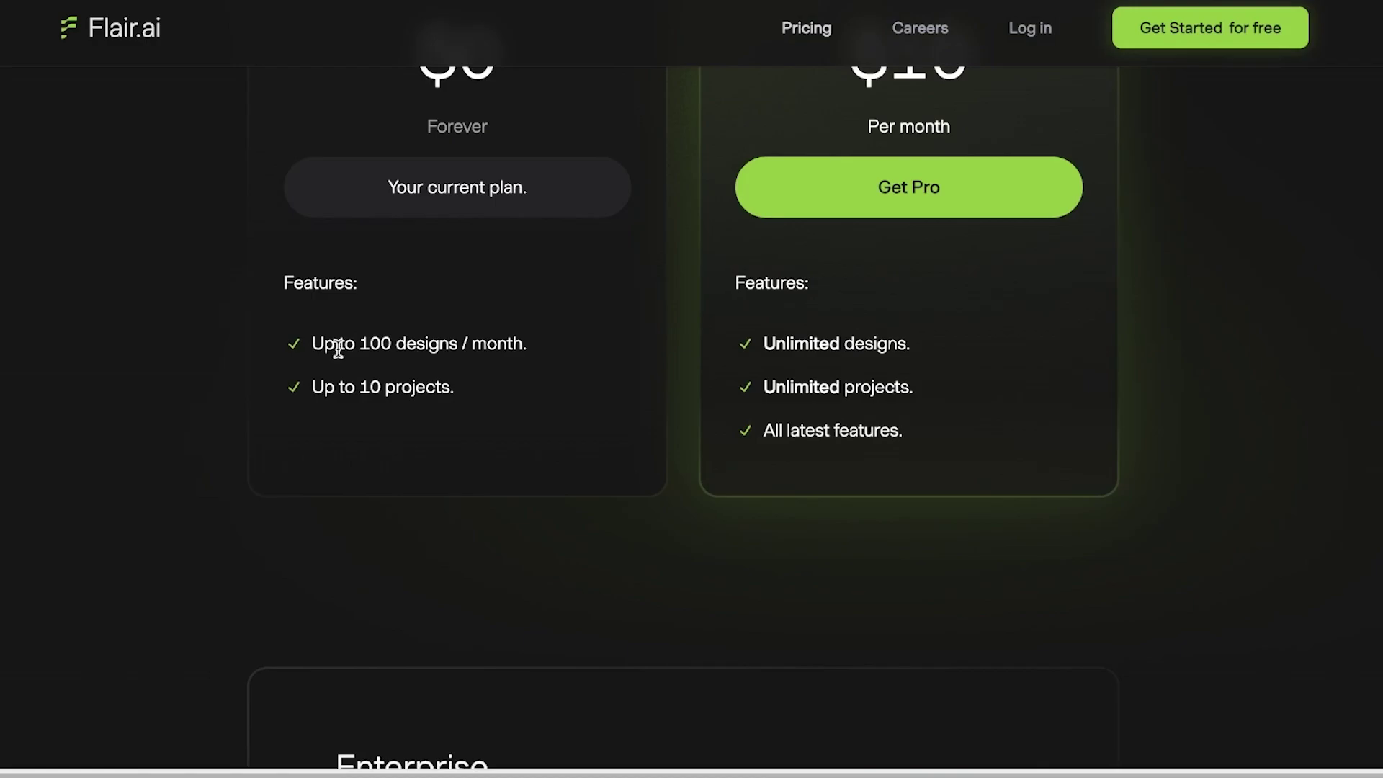
scroll(338, 349, up, 3)
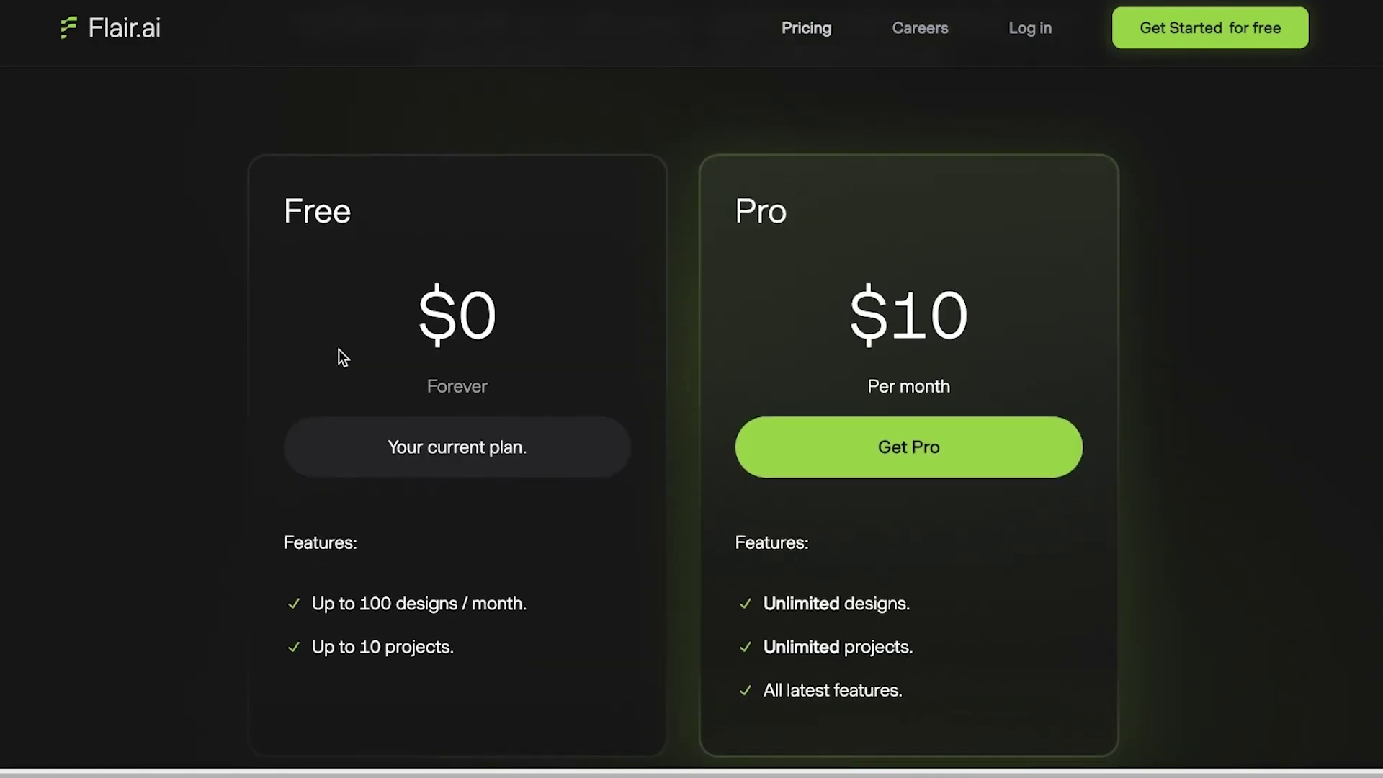
scroll(339, 348, up, 4)
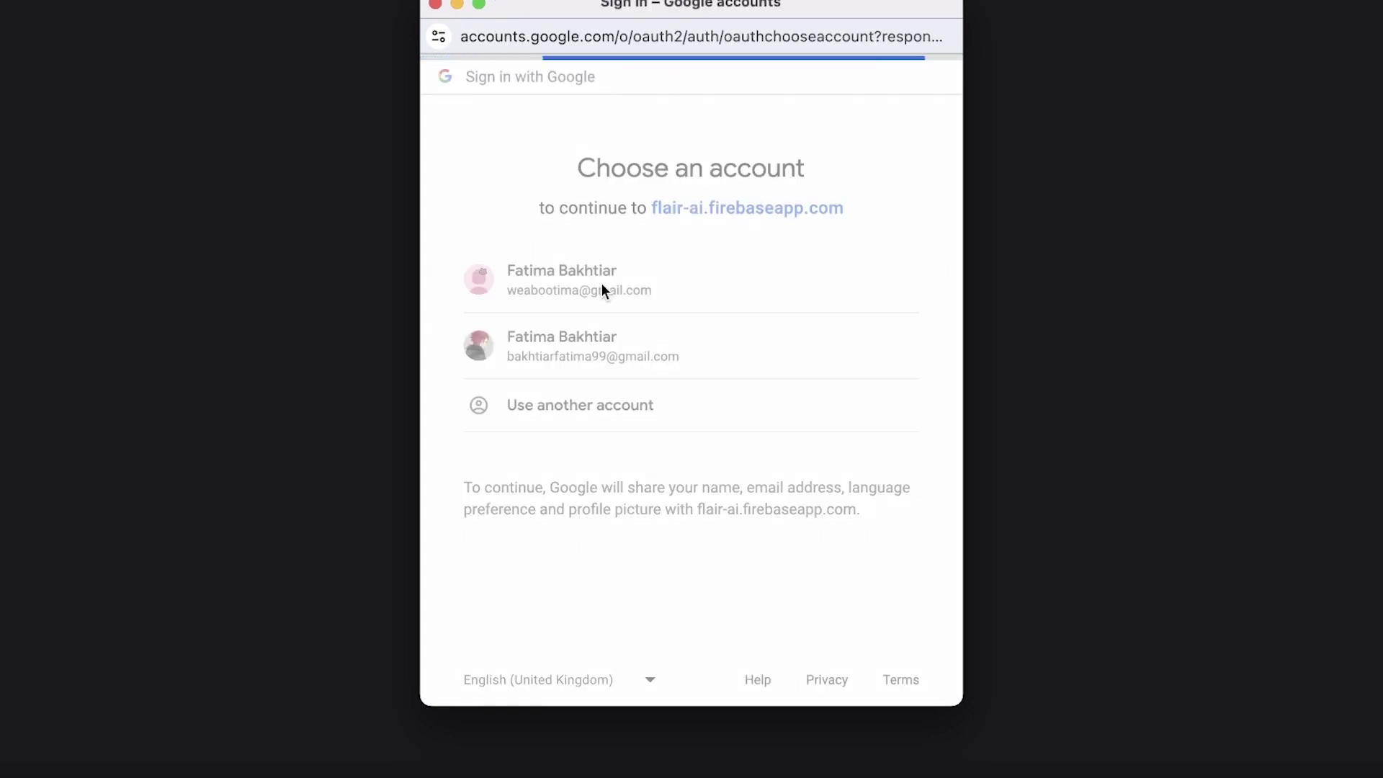
Sign in to Flair.ai with the first Google account listed
click(602, 291)
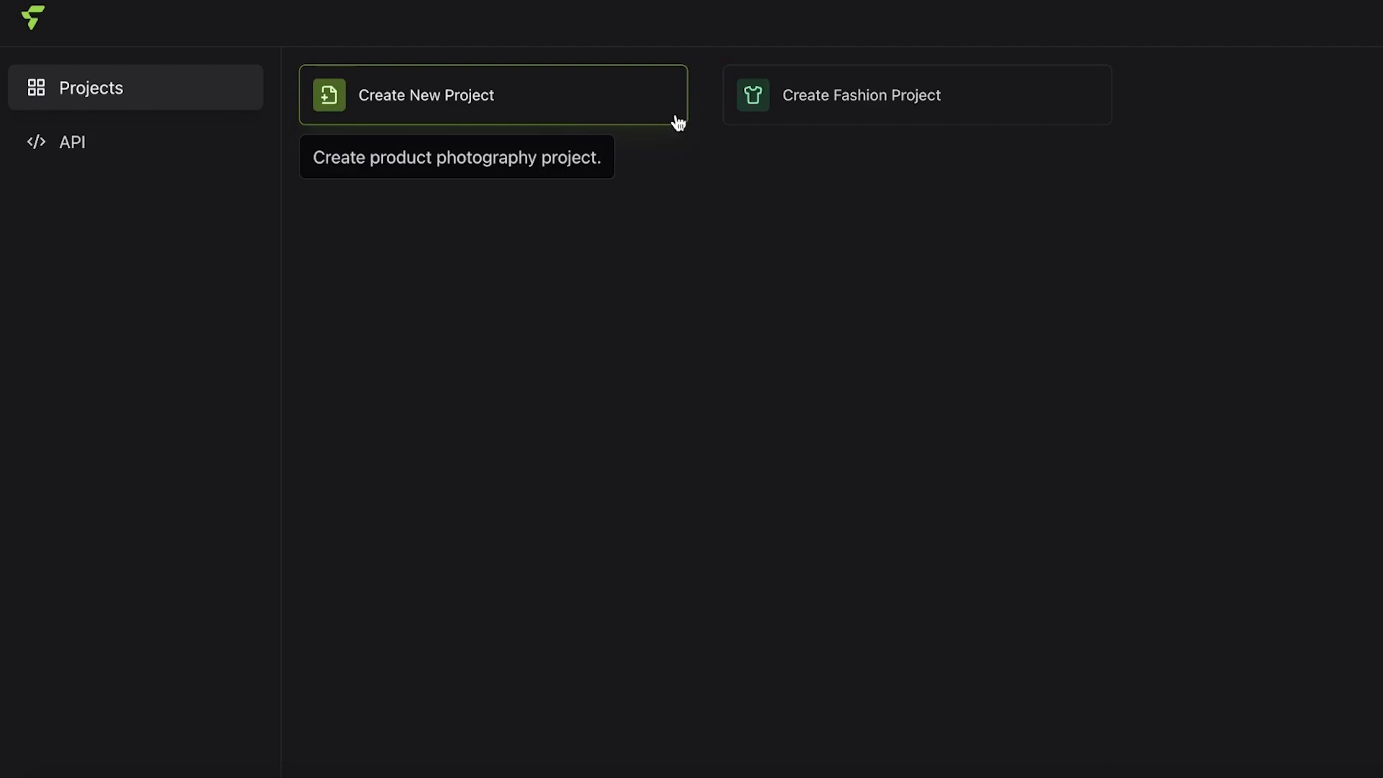
click(761, 115)
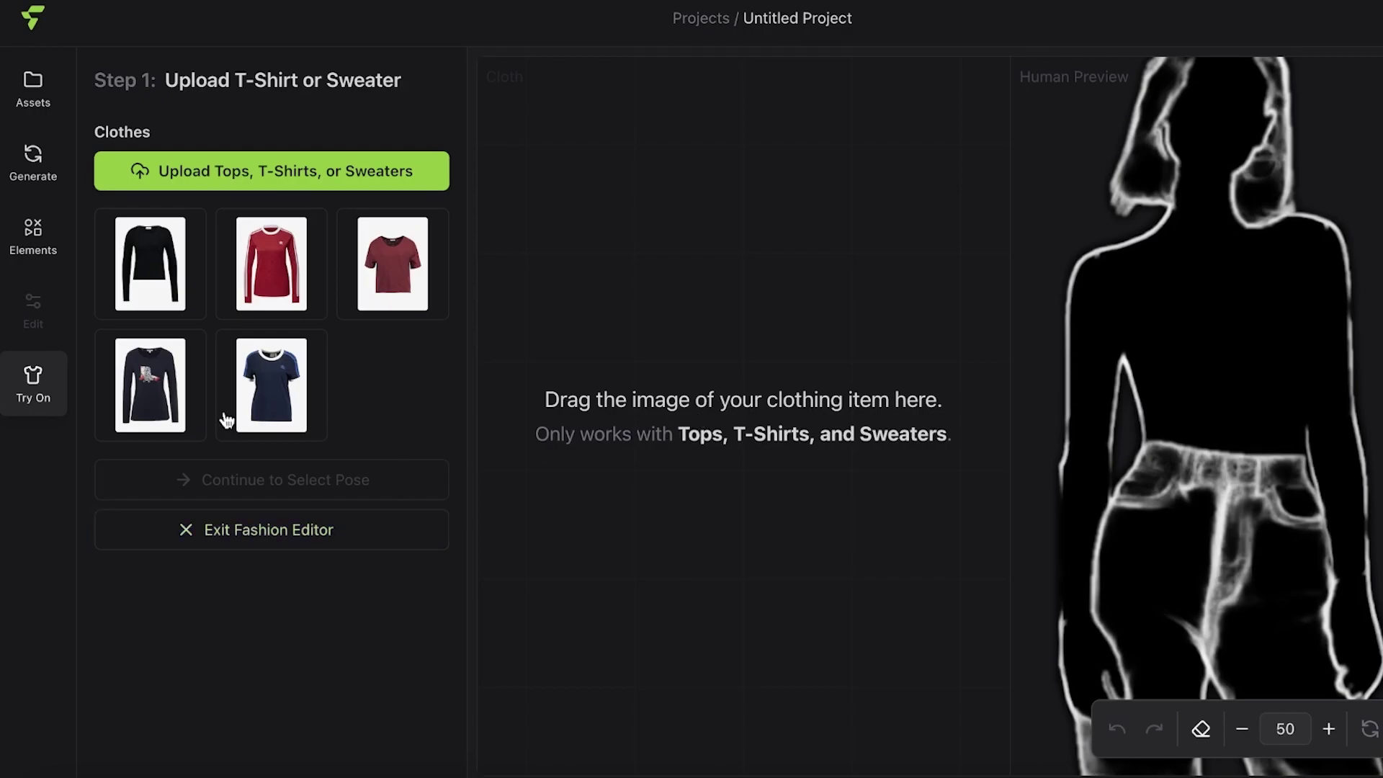
click(37, 69)
click(1074, 432)
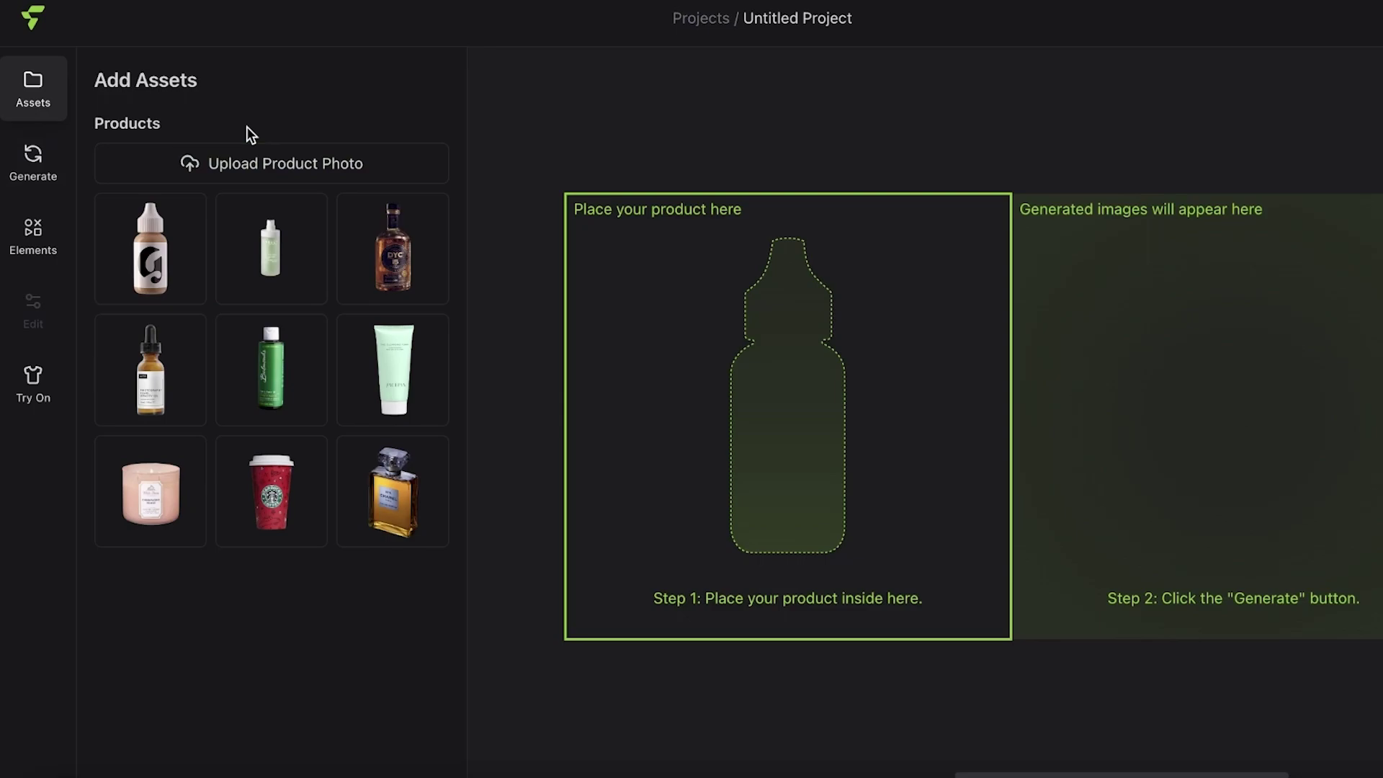
click(32, 153)
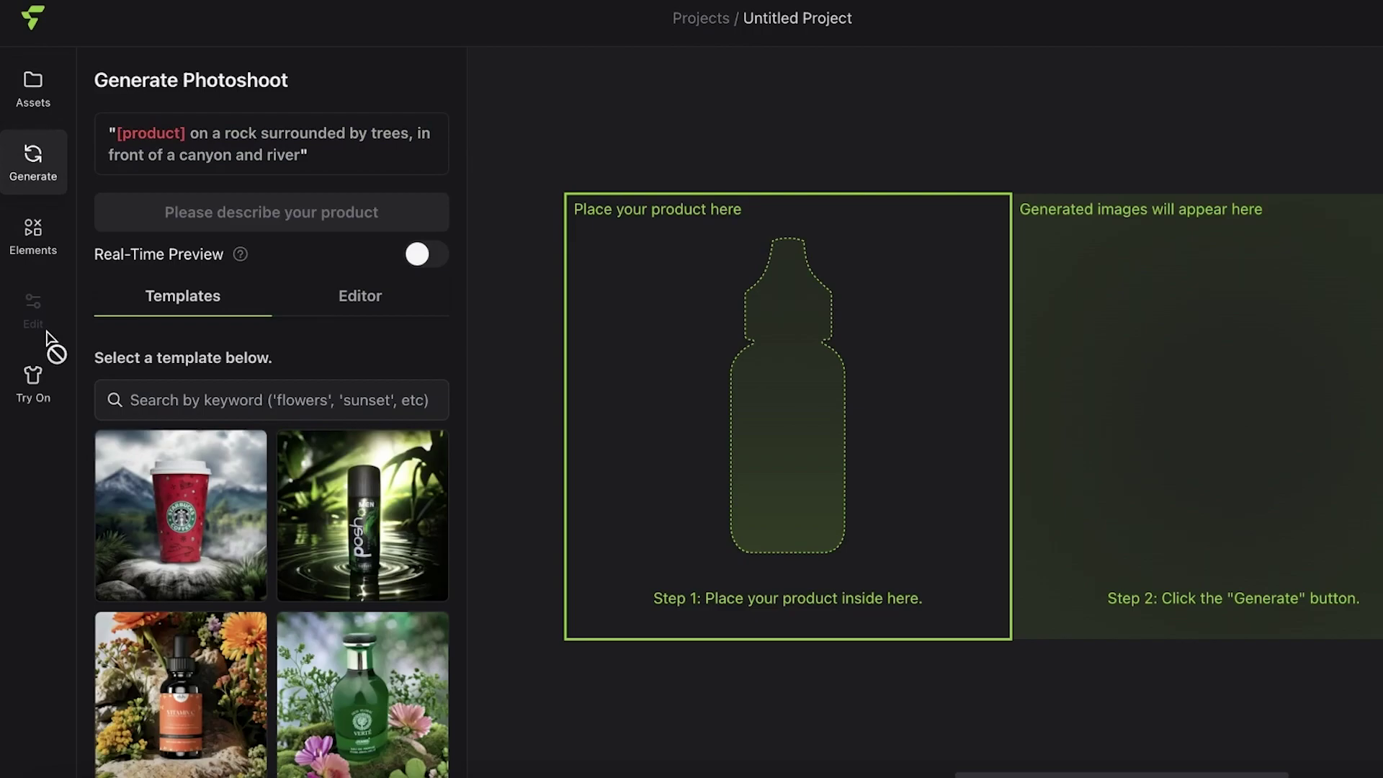
click(33, 245)
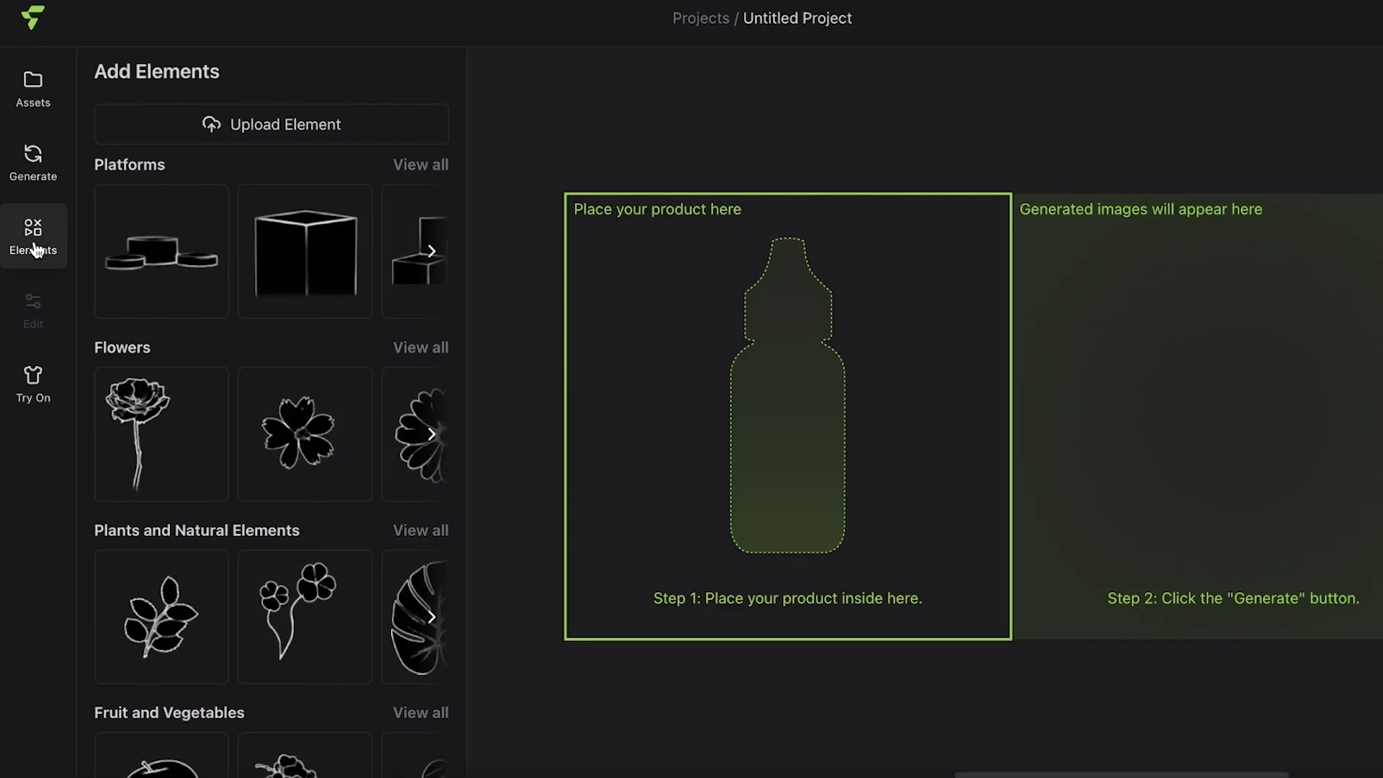
click(32, 376)
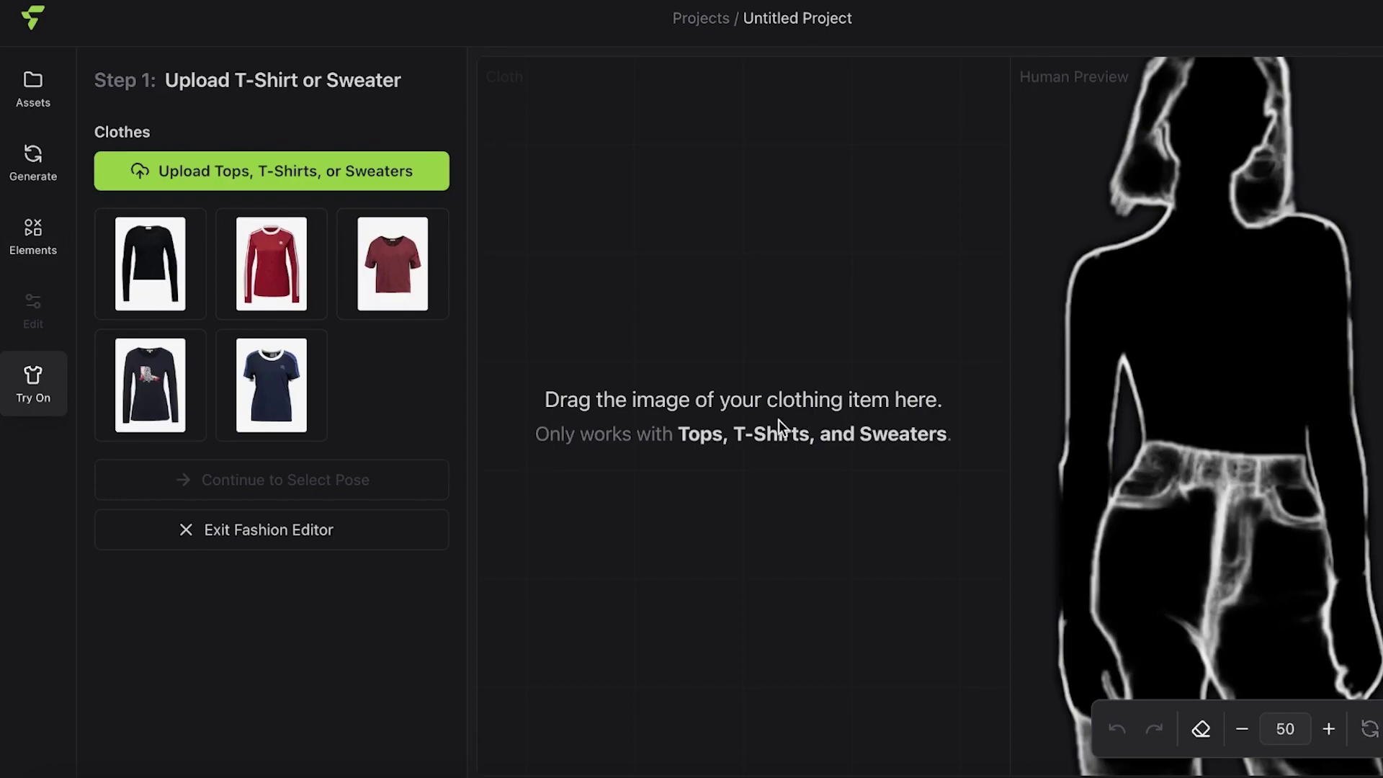
Place the red T-shirt on the Cloth canvas and leave the cloth editor
drag(383, 294, 542, 228)
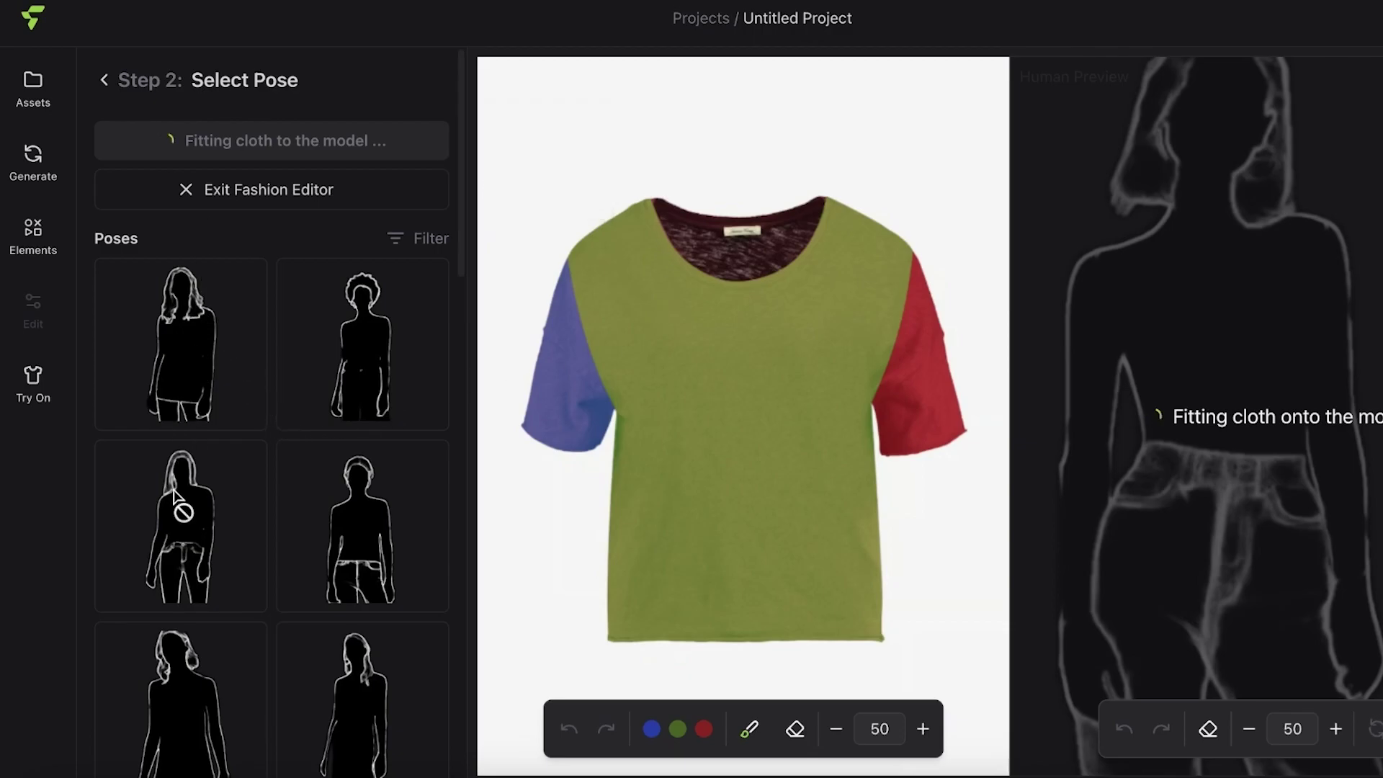
mouse_move(159, 573)
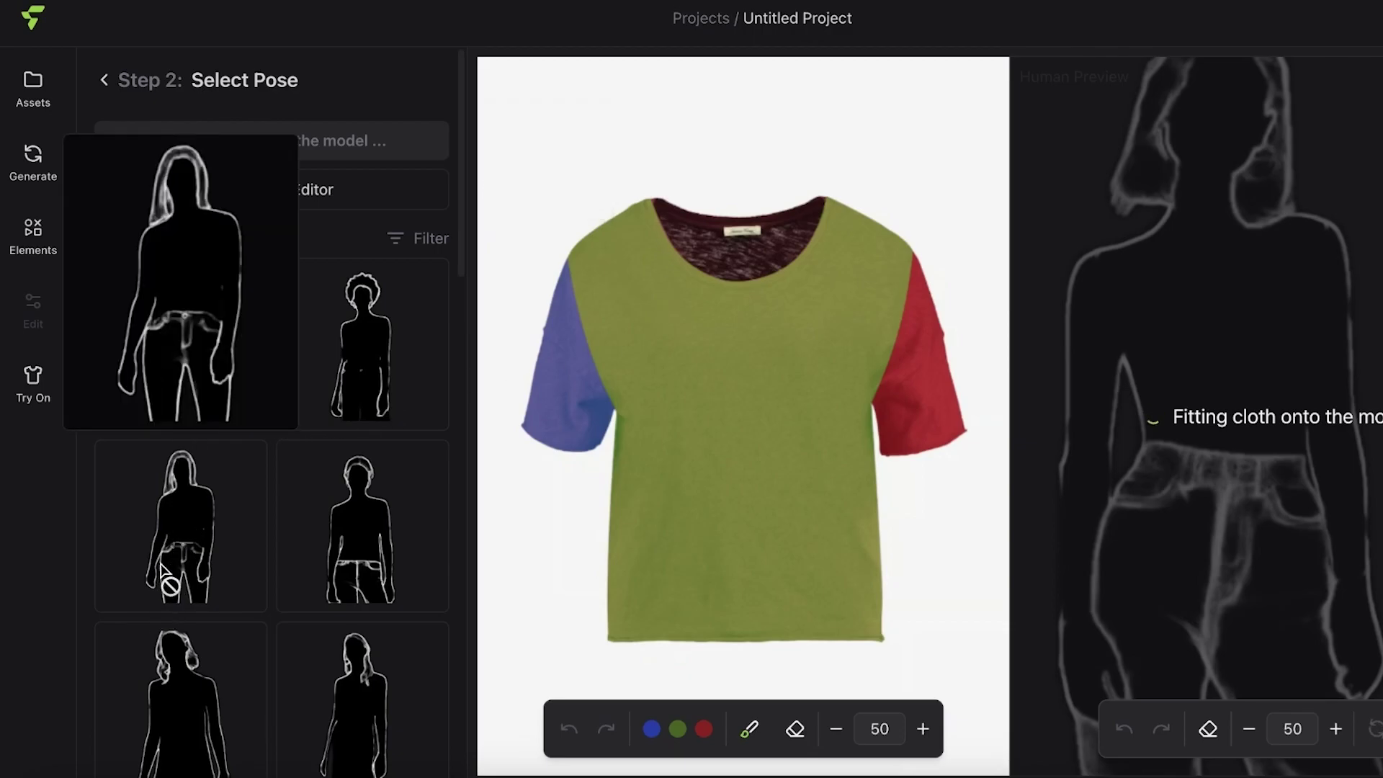
click(41, 88)
click(1065, 432)
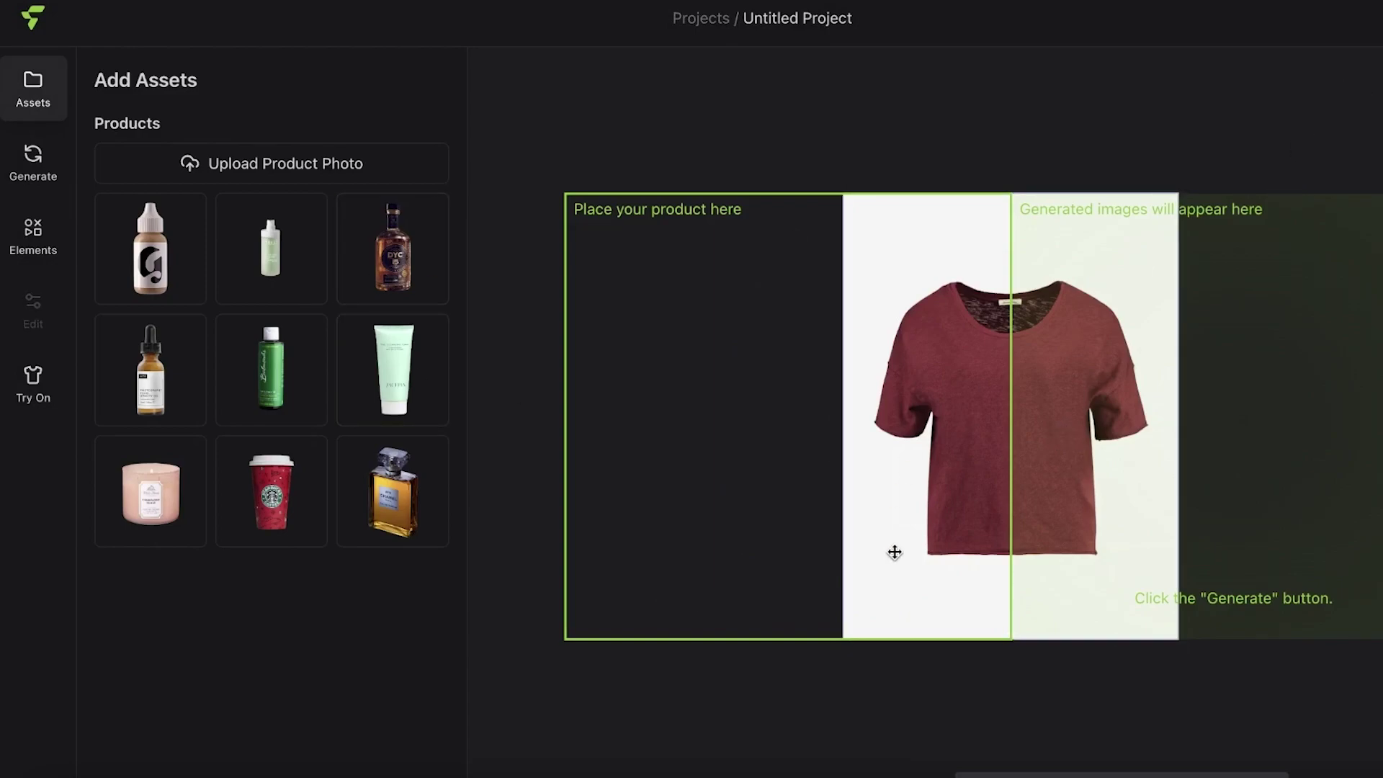
Move the red T-shirt into the product box, then delete it
drag(963, 487, 833, 495)
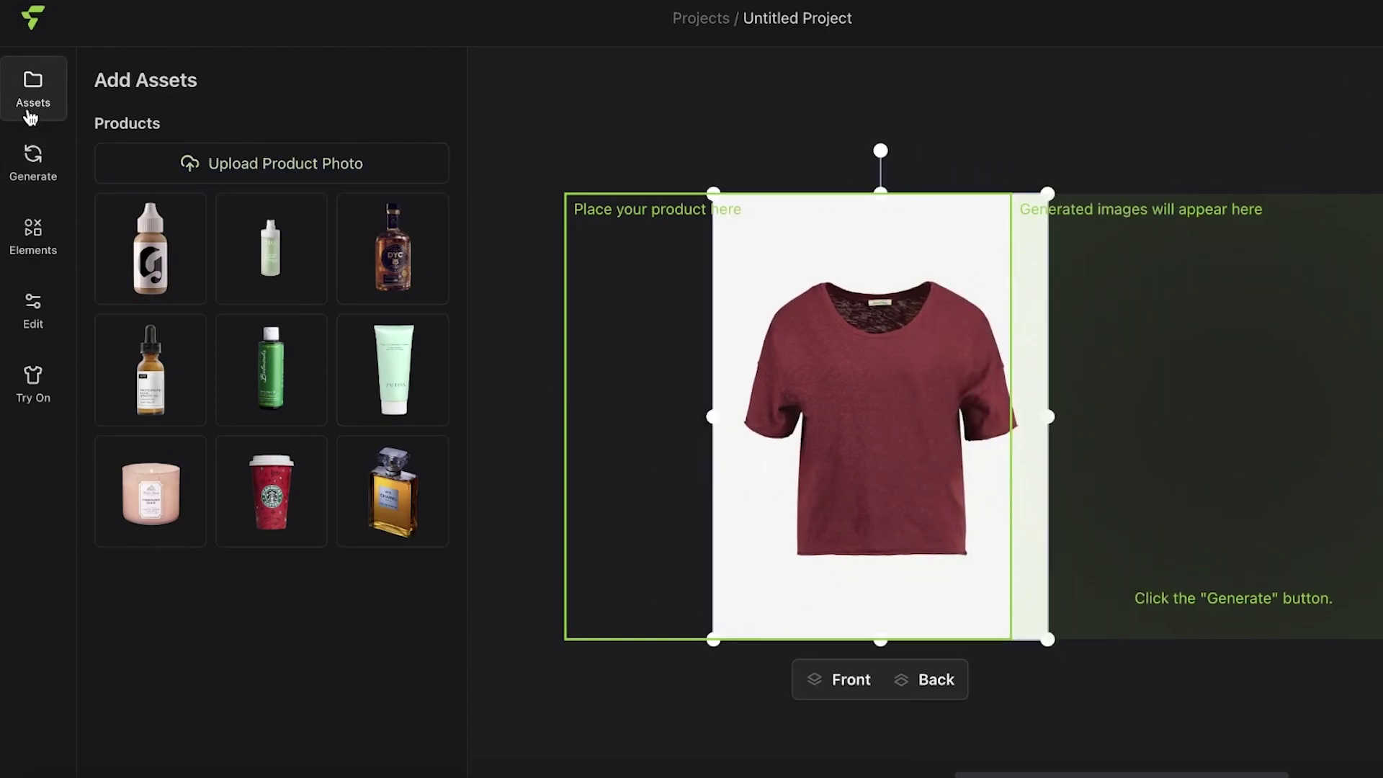
drag(874, 346, 727, 344)
right_click(755, 351)
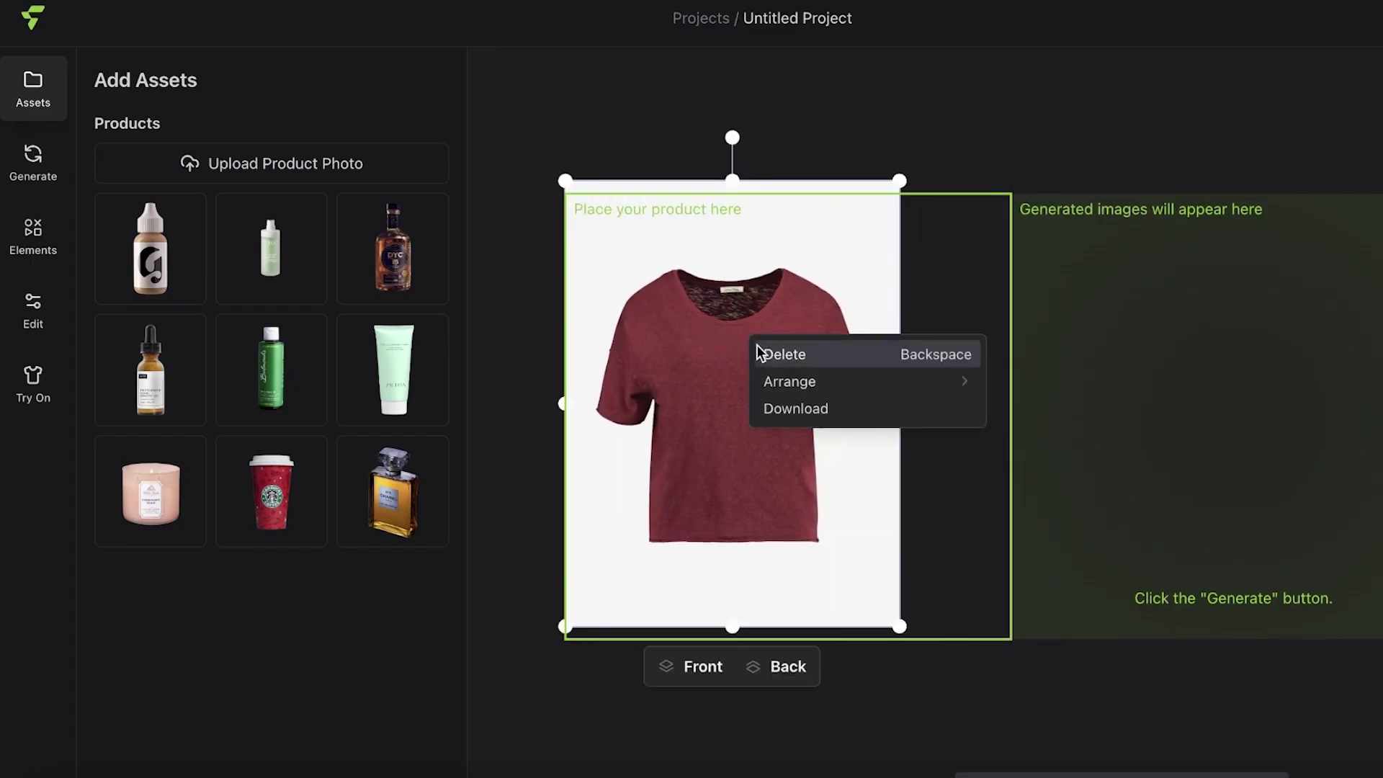
click(793, 360)
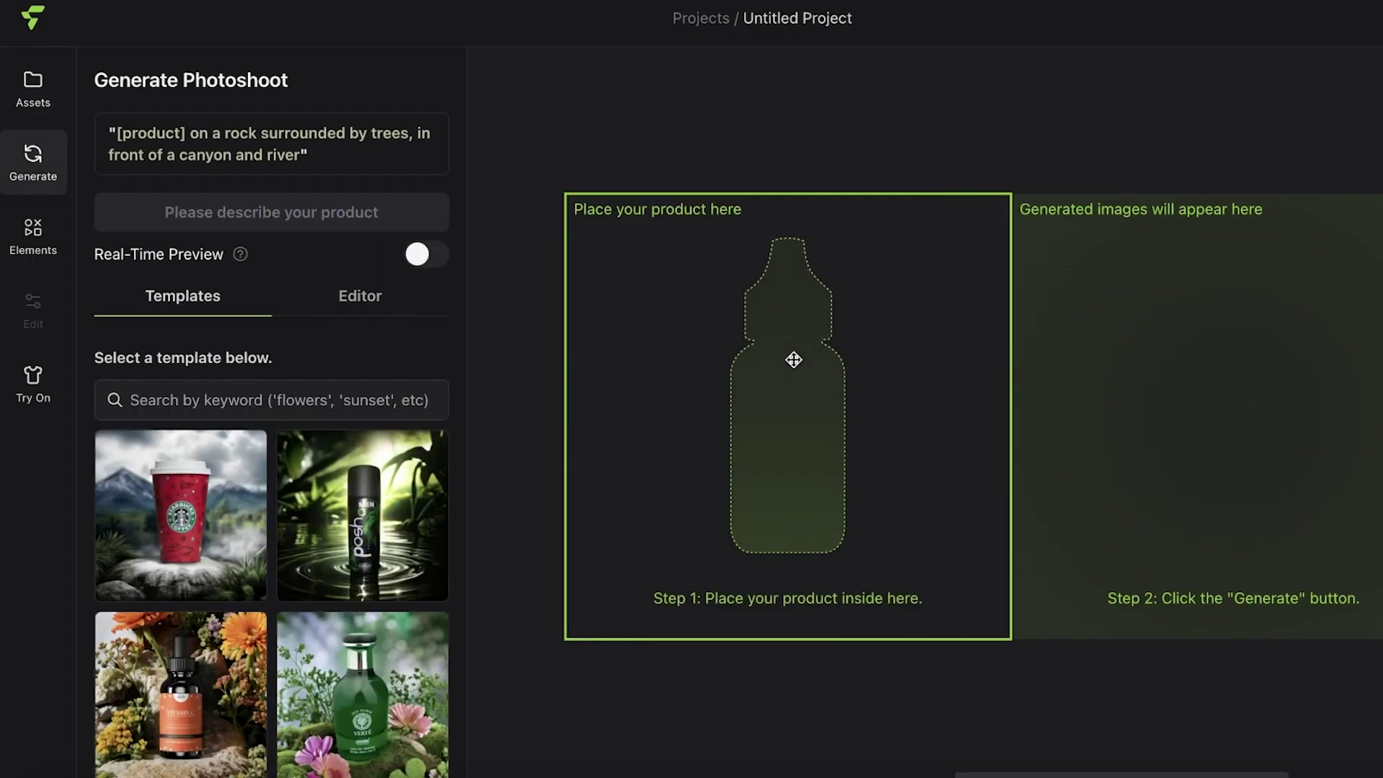
Choose the first Lady-Felt .webp handbag photo on the Desktop for upload
click(37, 79)
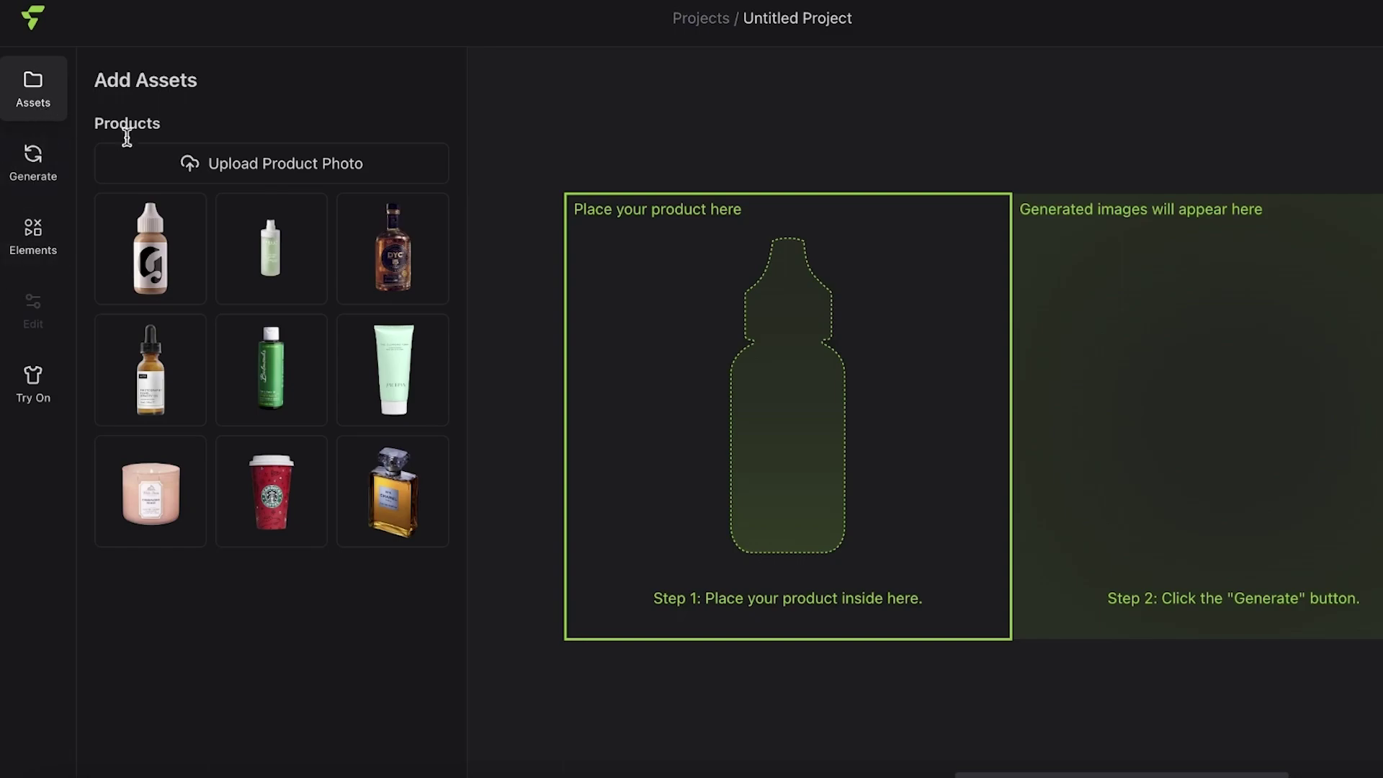
click(214, 172)
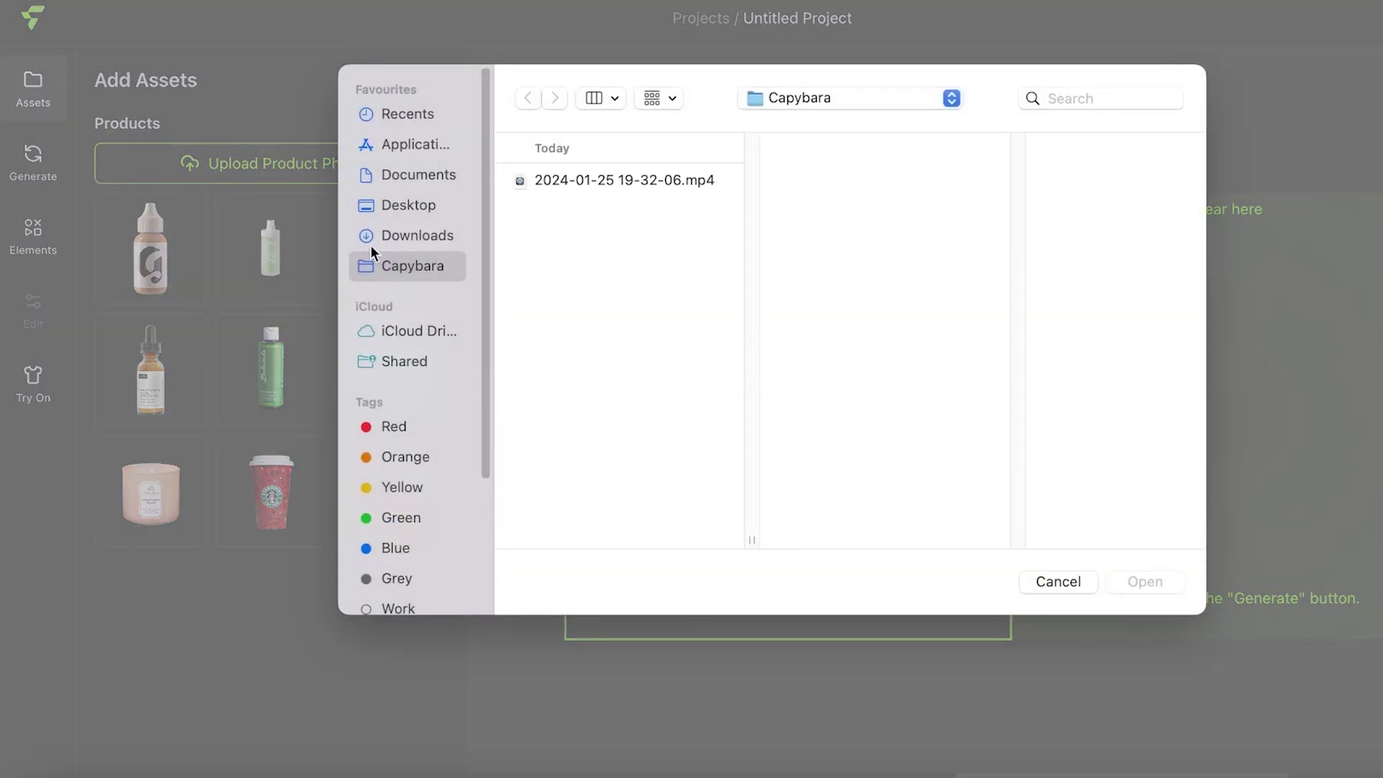
click(440, 229)
scroll(616, 420, down, 3)
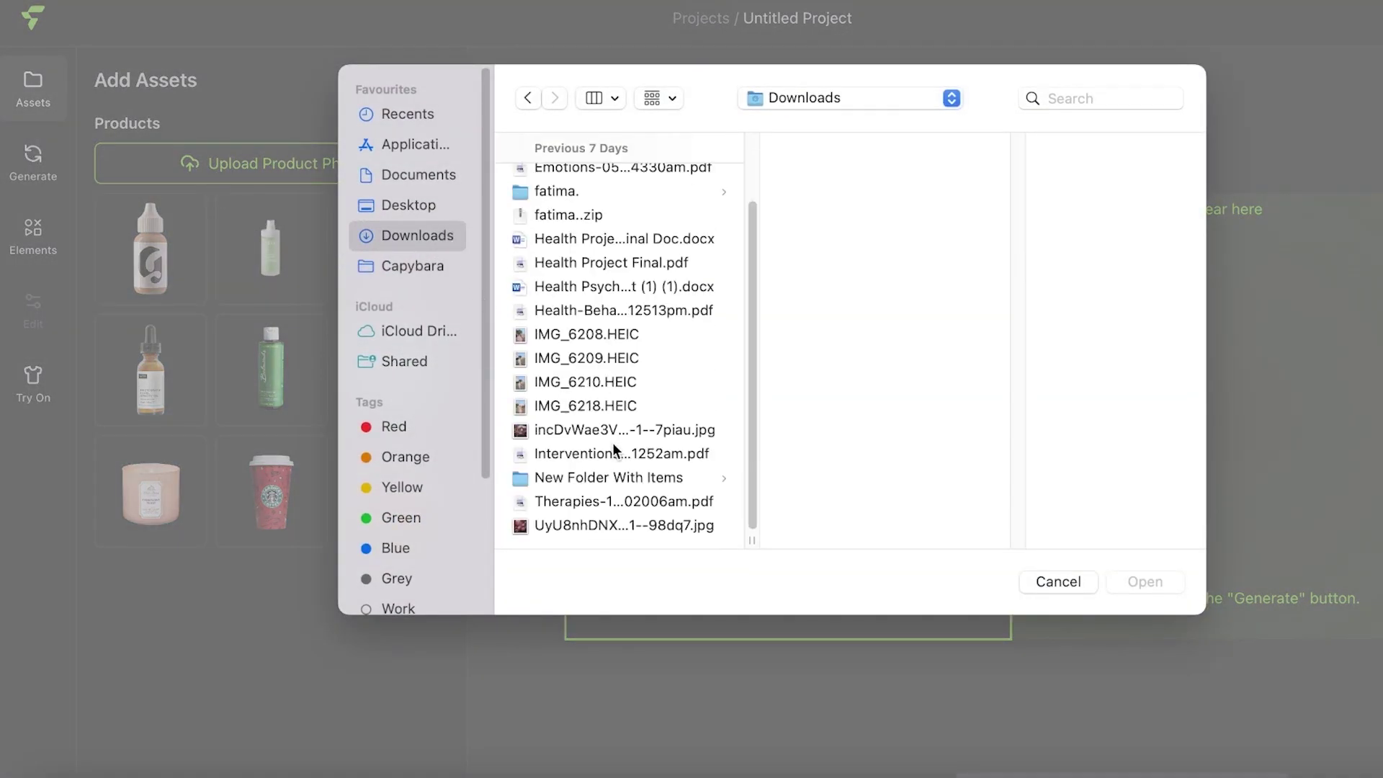
click(383, 209)
click(615, 202)
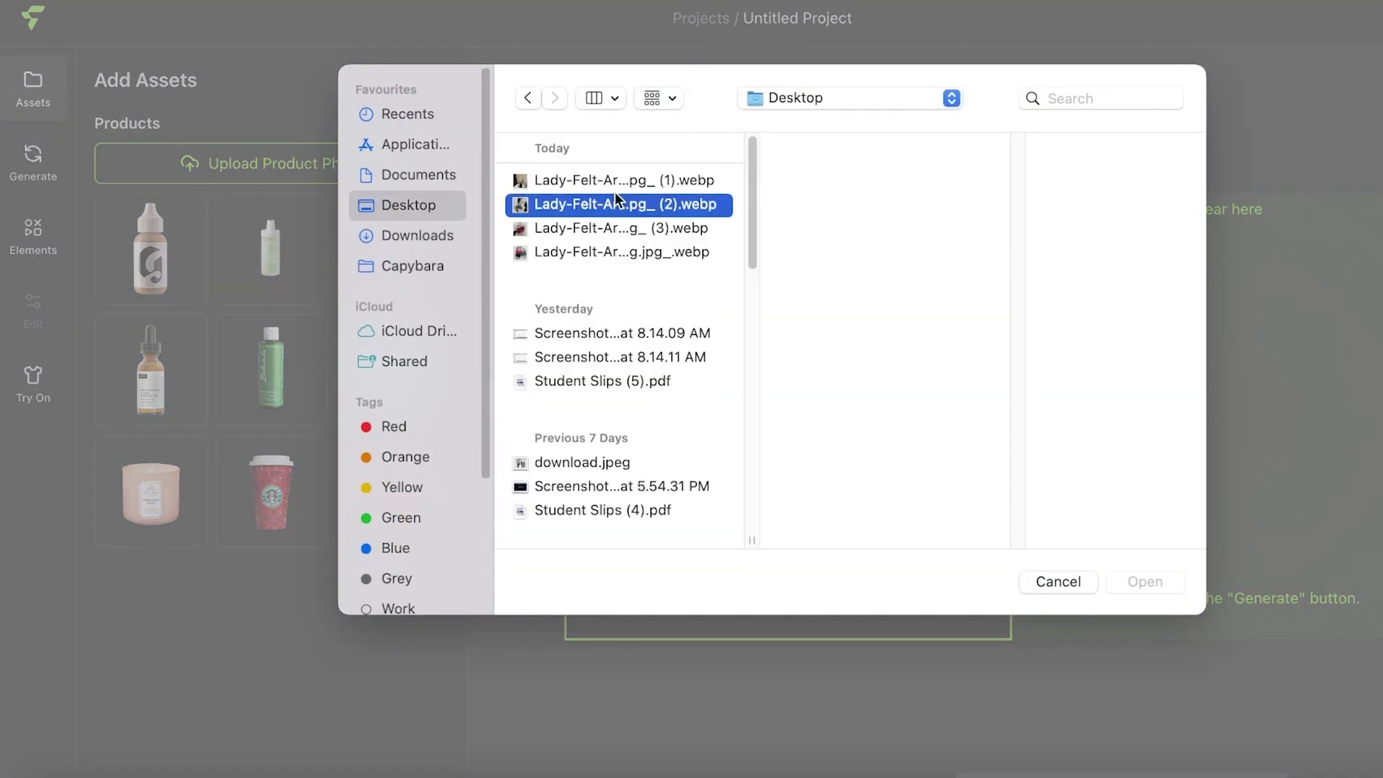
click(638, 252)
click(638, 205)
click(638, 181)
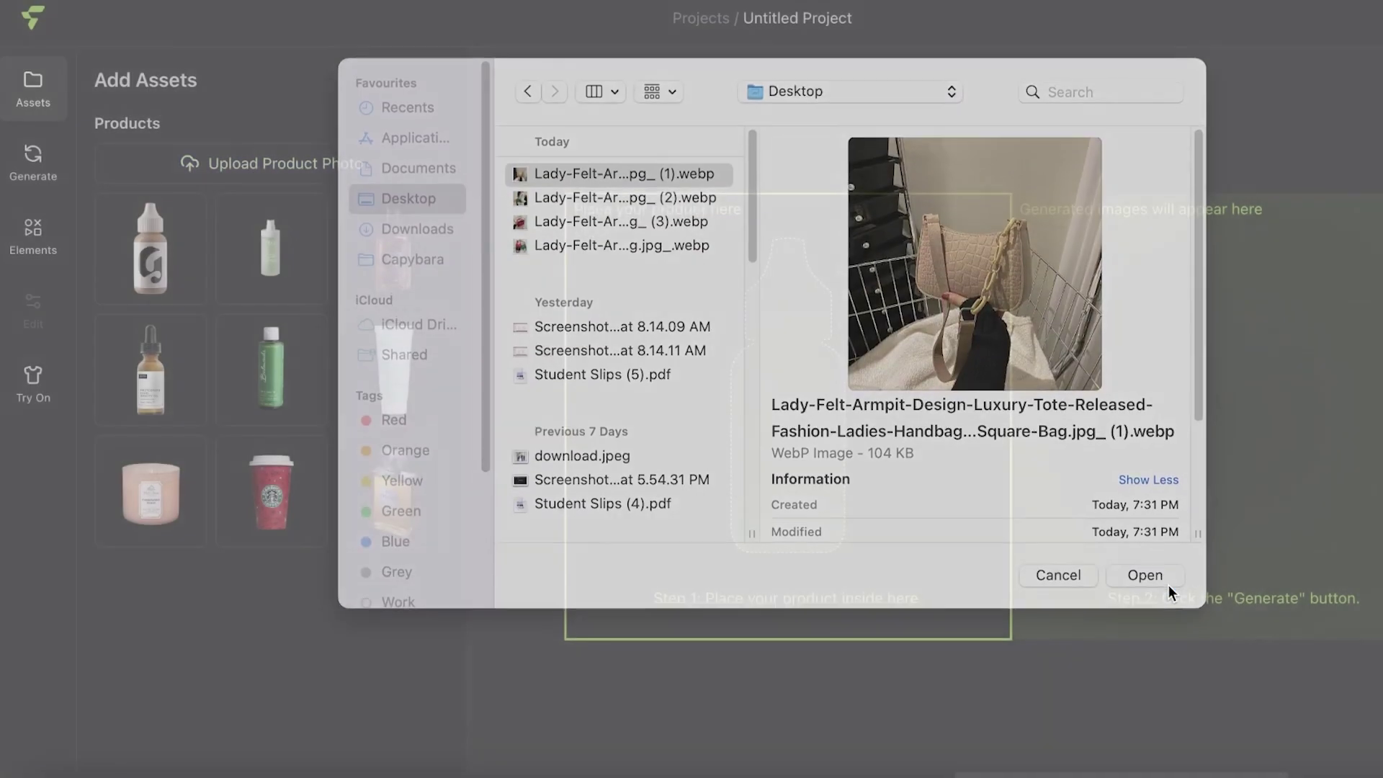
Upload the beige handbag photo and remove its background
click(1168, 584)
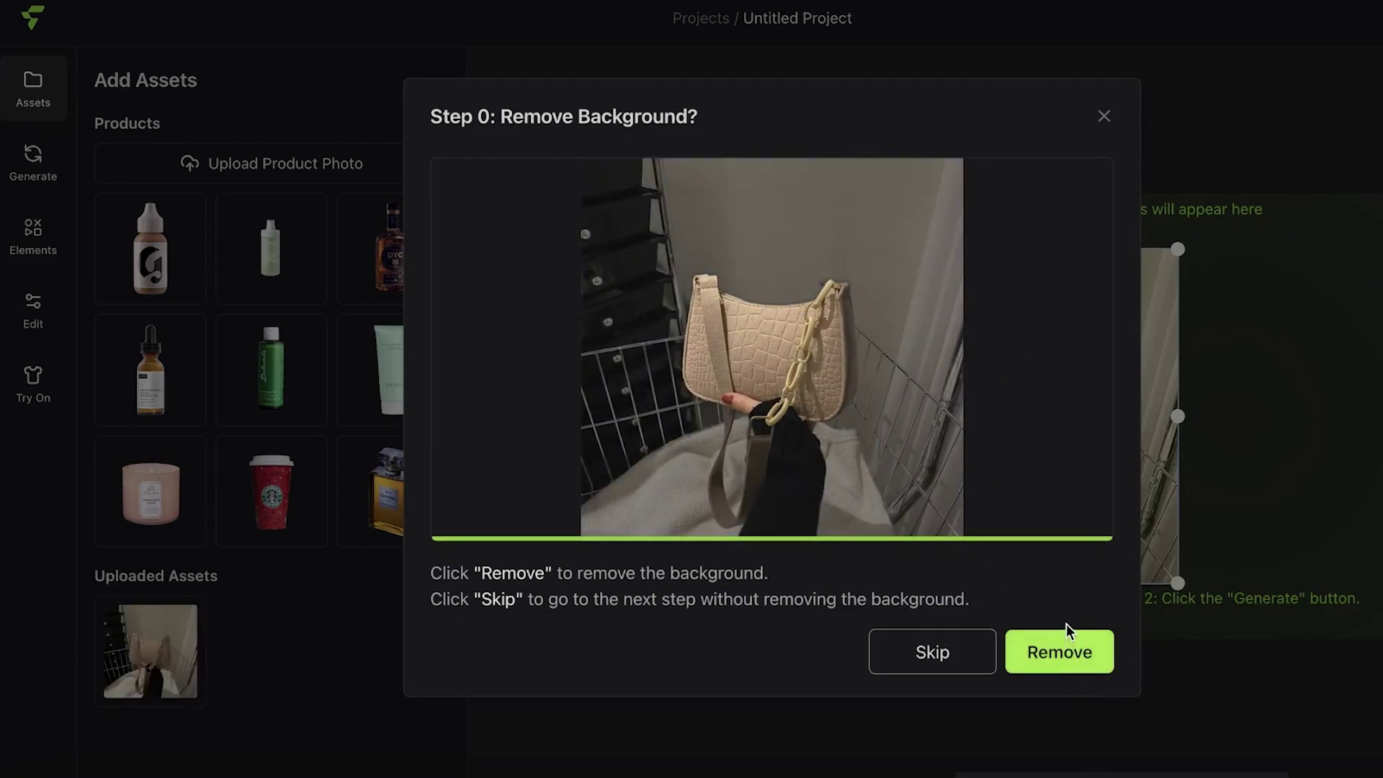
click(1064, 637)
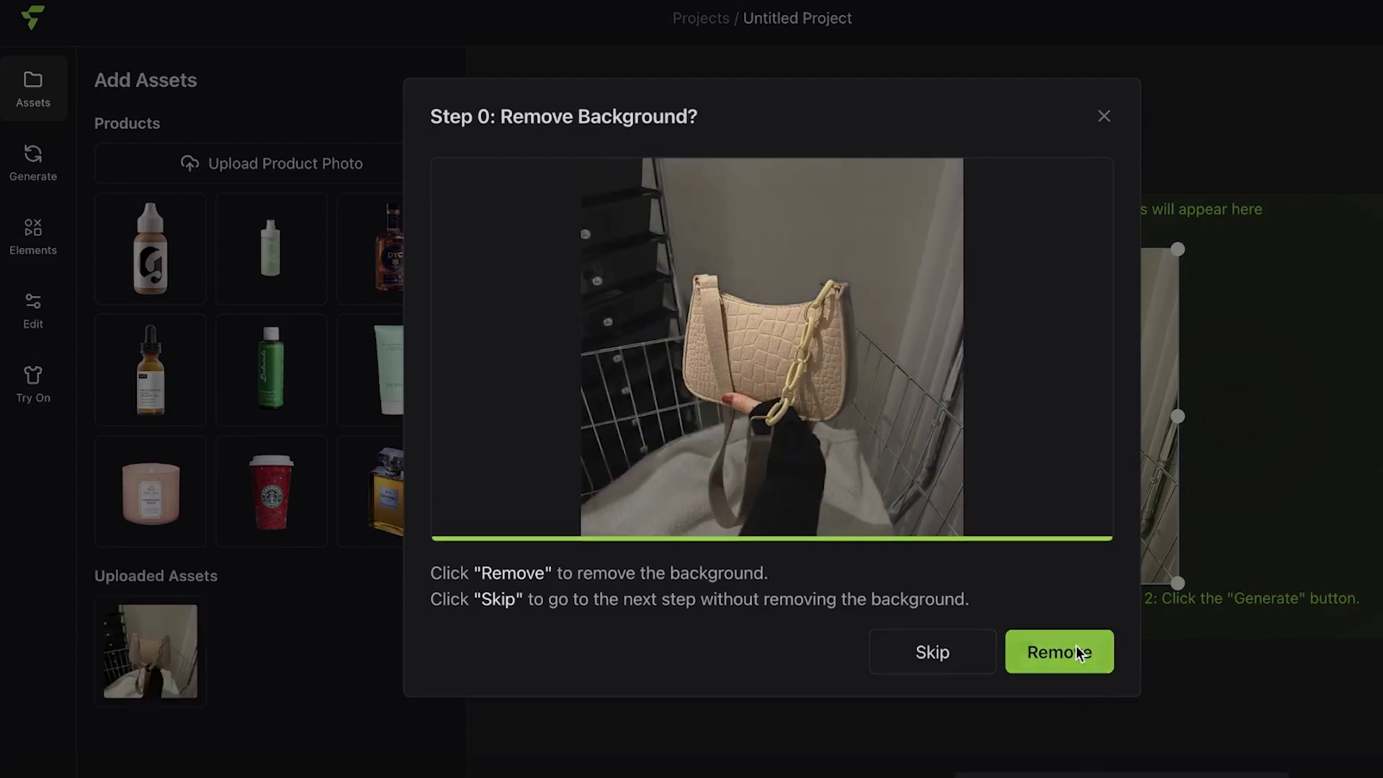
click(1065, 650)
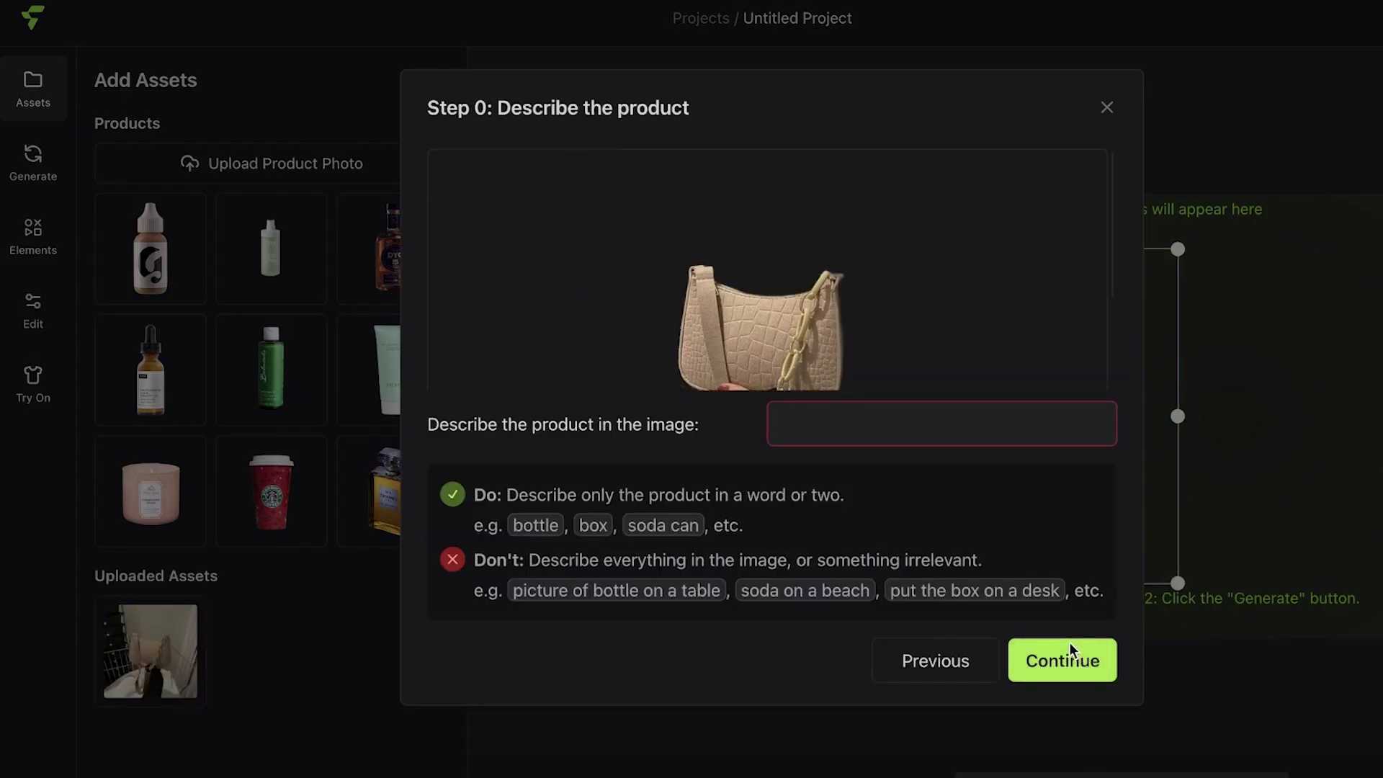
Set the product description to 'bag' and add the bag to the canvas
click(880, 430)
triple_click(879, 430)
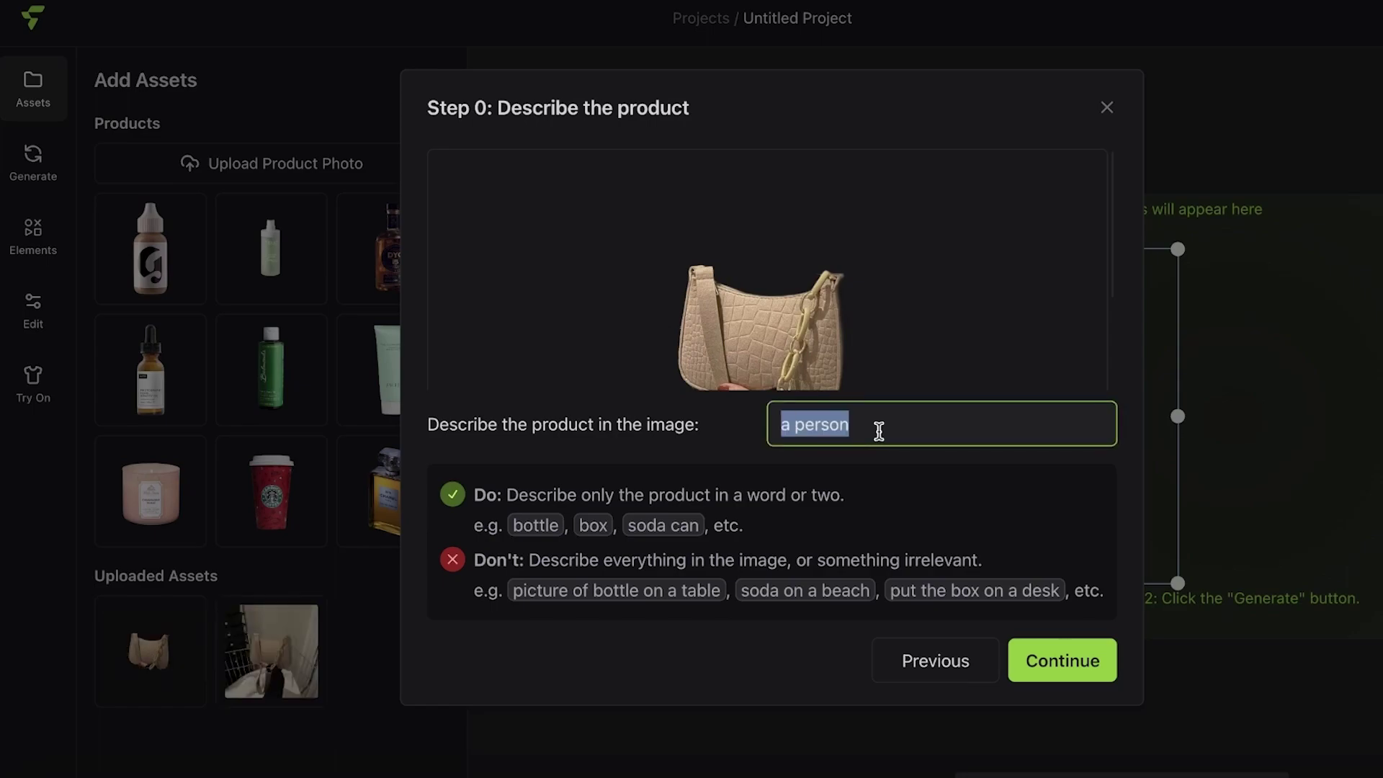
key(BackSpace)
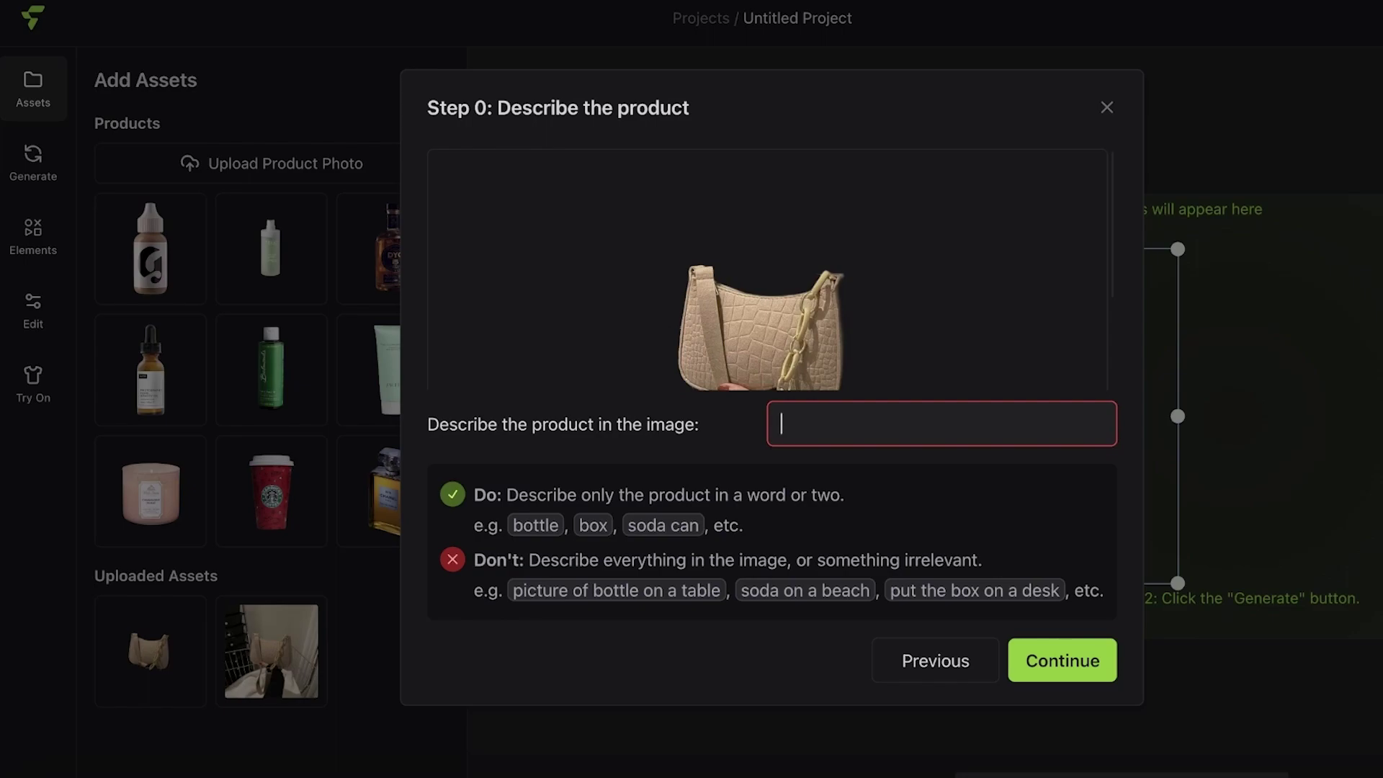
text(short, top)
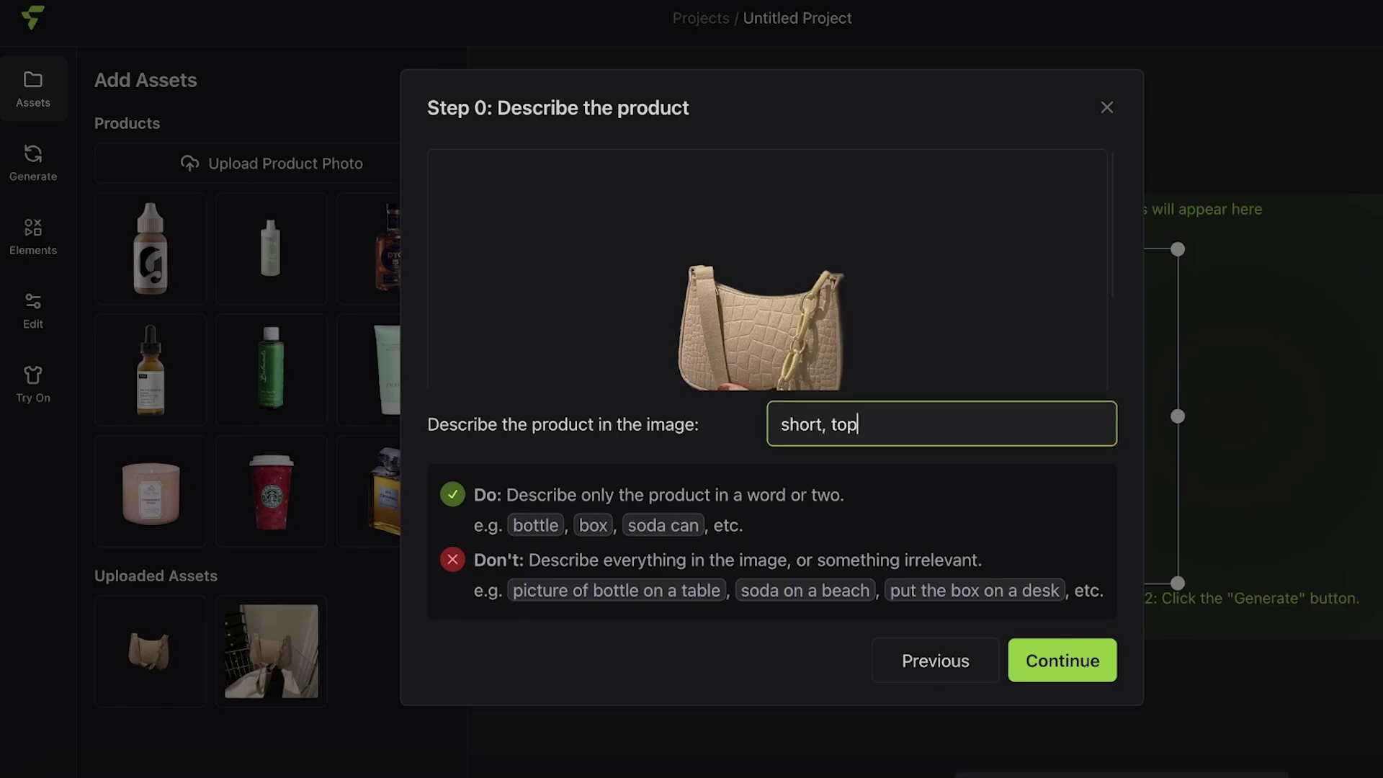
text( handle bag)
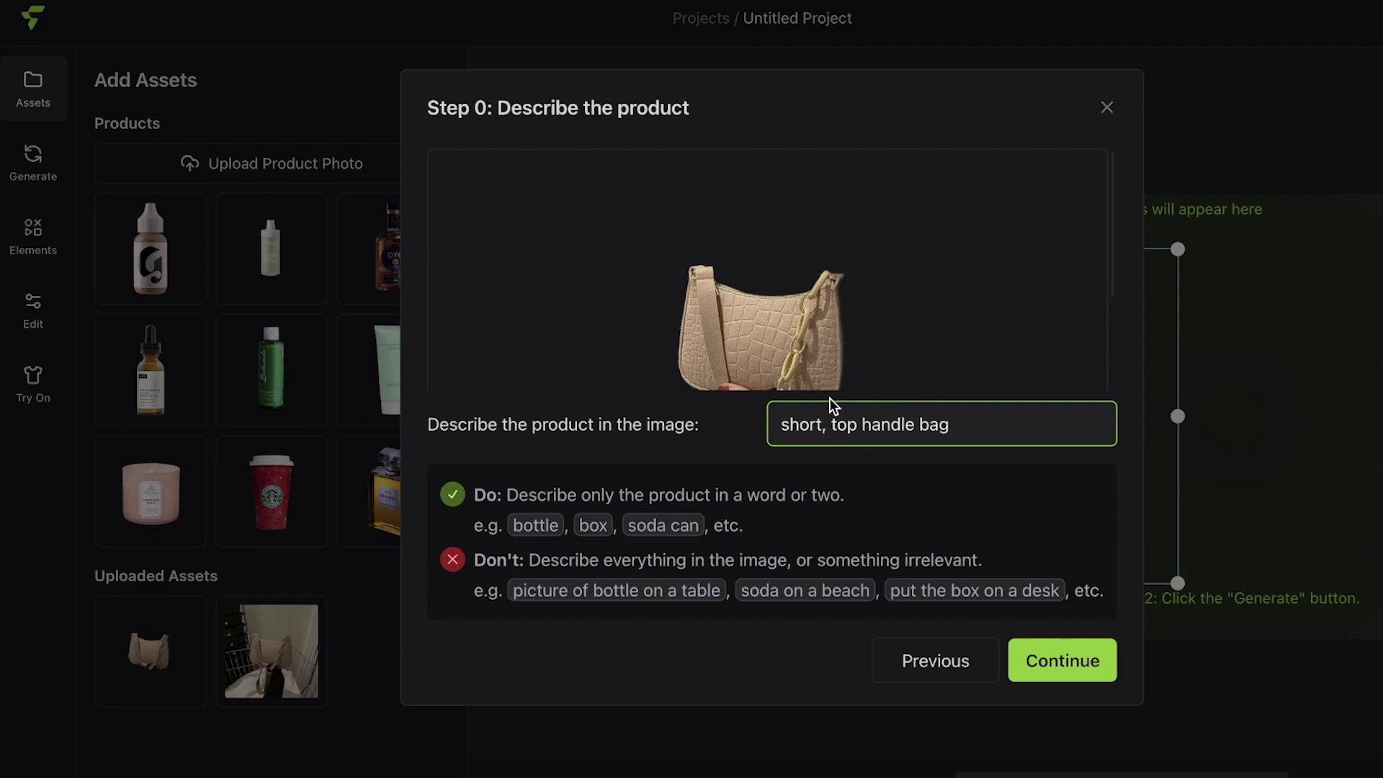
drag(918, 425, 743, 441)
key(BackSpace)
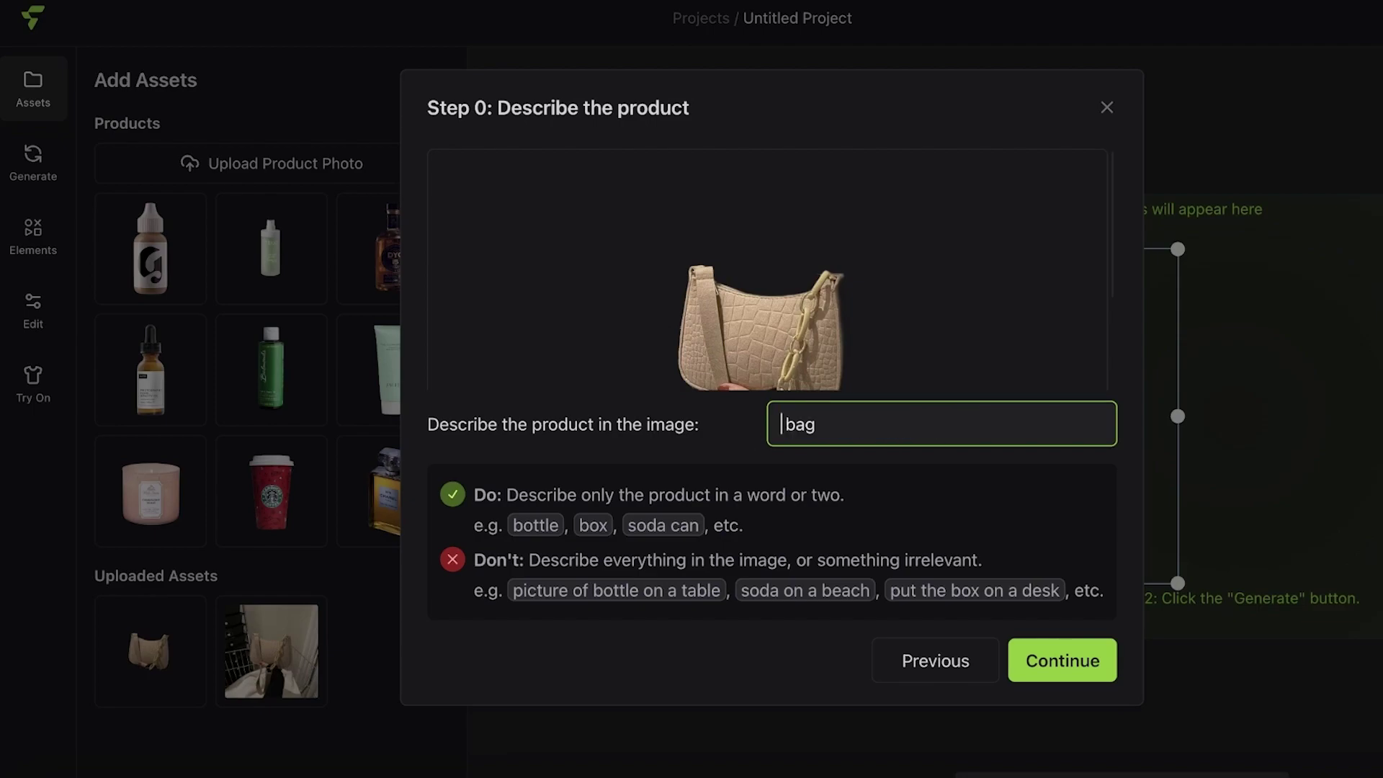
click(1069, 659)
Delete the placed bag from the placement box and start generating the photoshoot
drag(1026, 432, 976, 437)
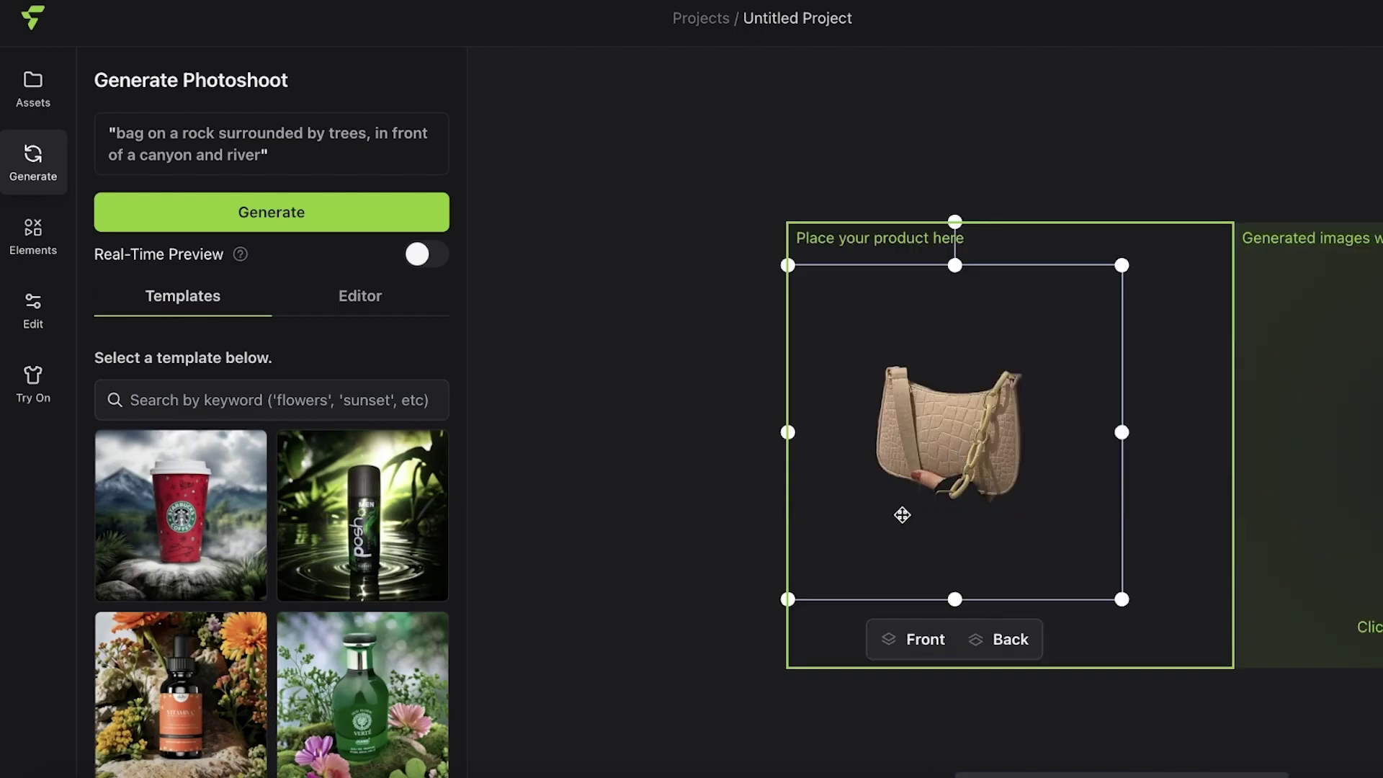
right_click(936, 372)
click(948, 383)
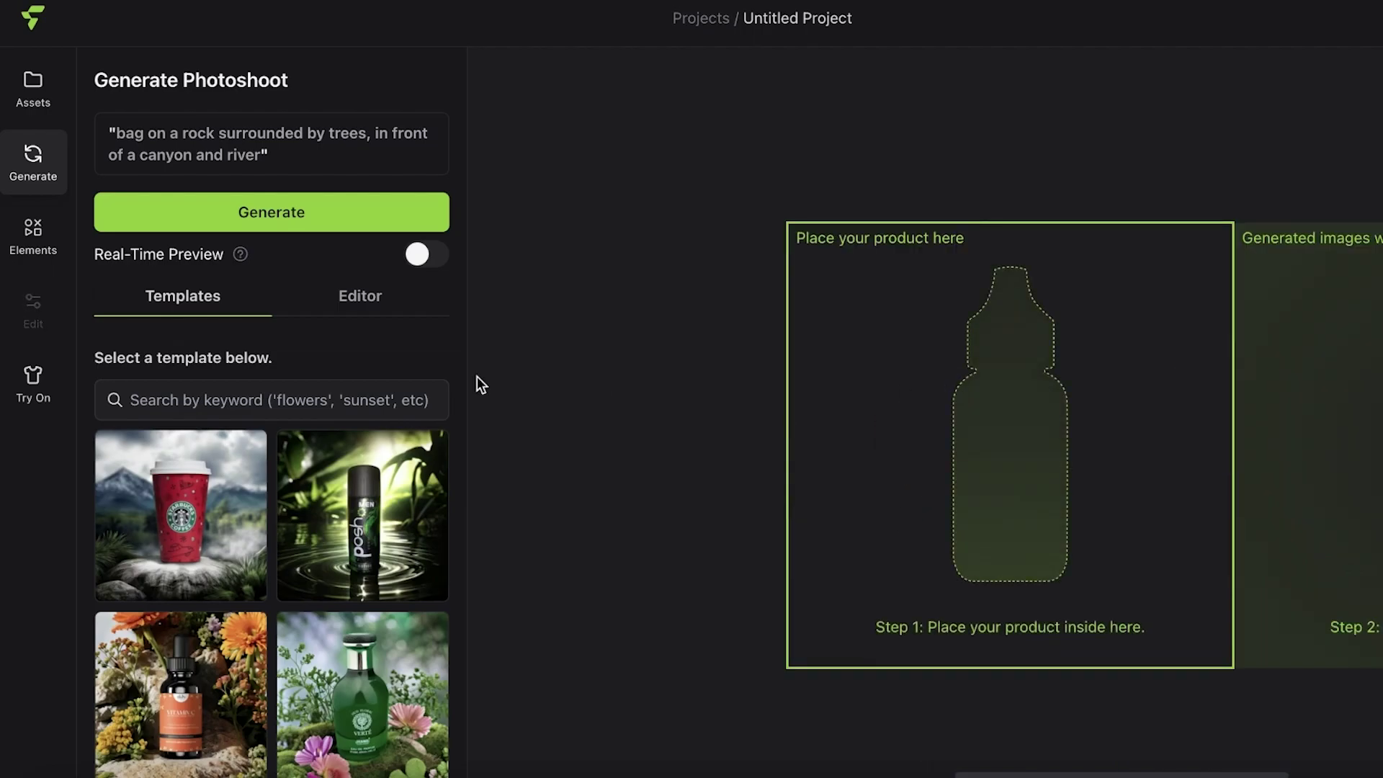
click(204, 220)
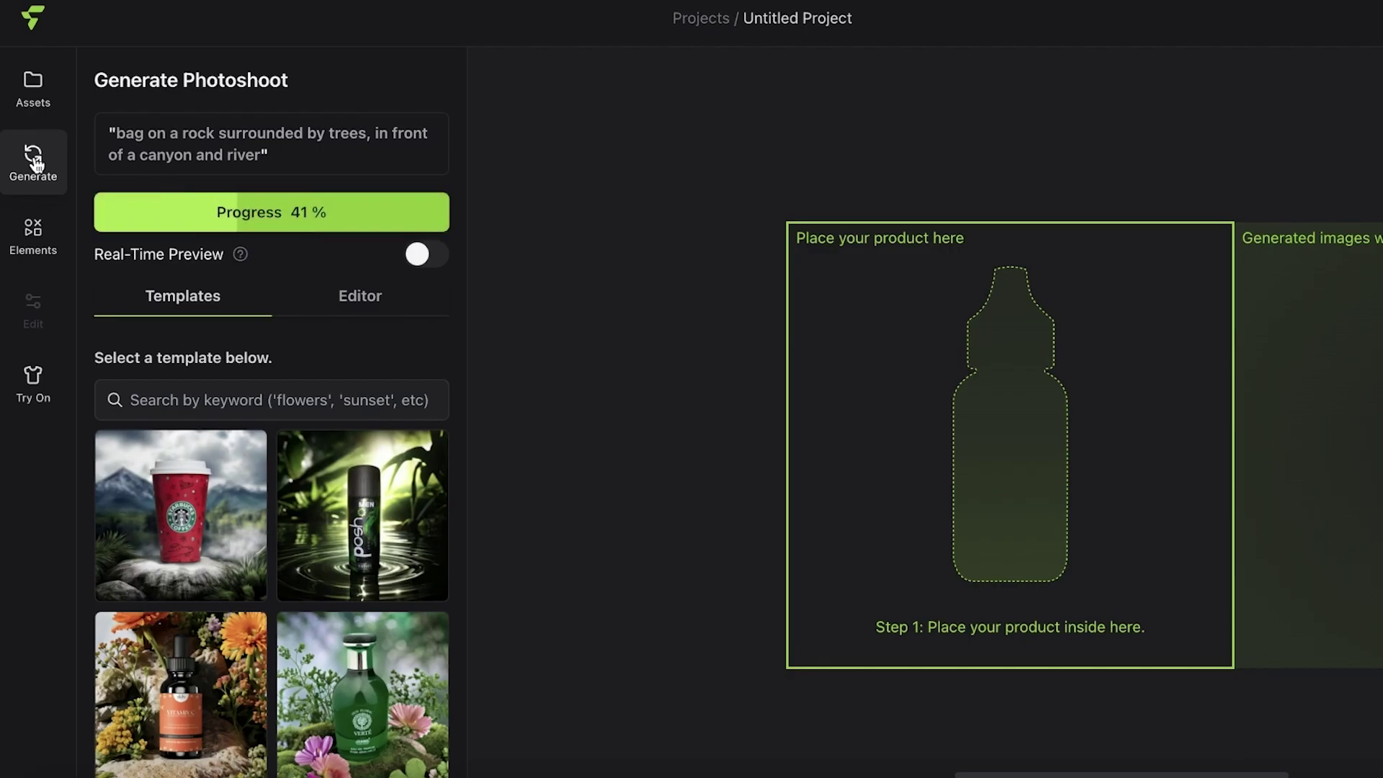
Upload the Lady-Felt .webp photo of four coloured bags as a new product
click(36, 105)
click(238, 162)
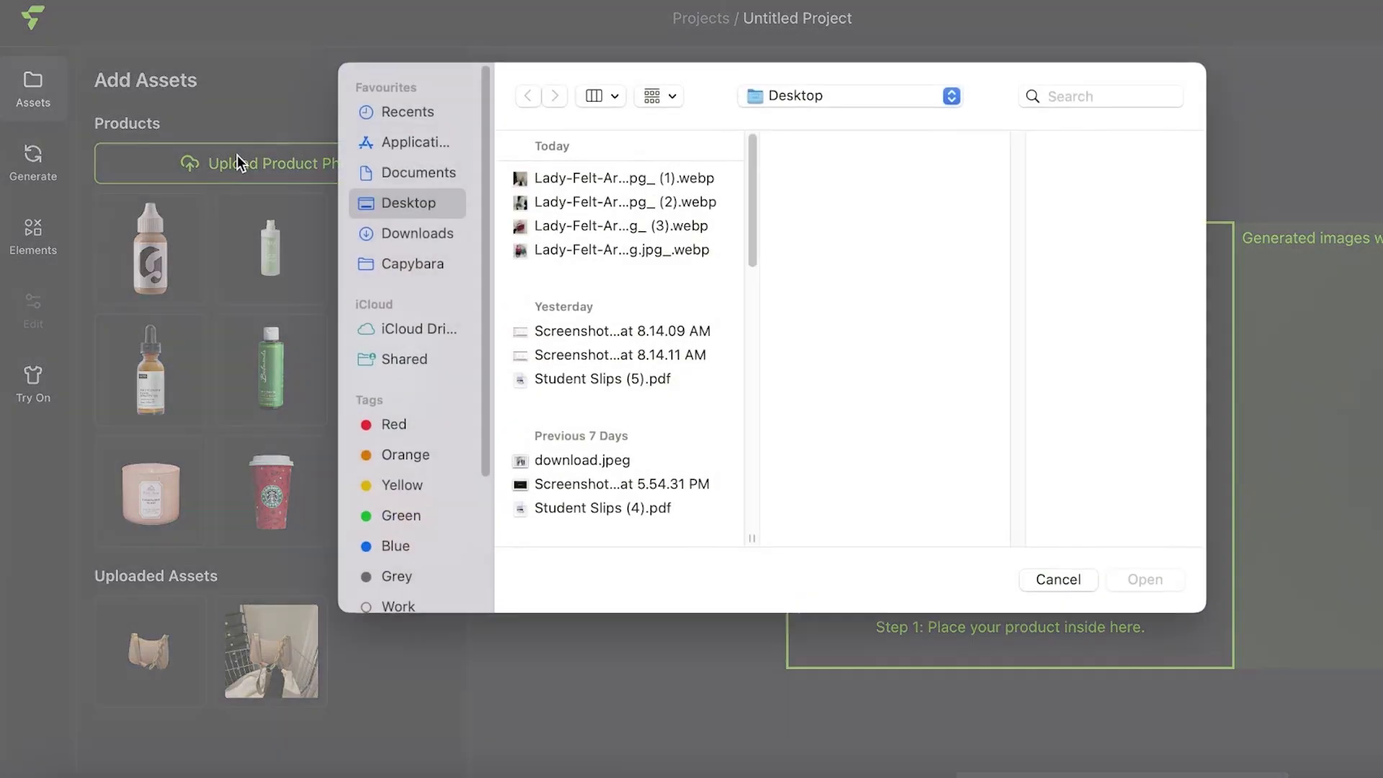
click(558, 207)
click(581, 252)
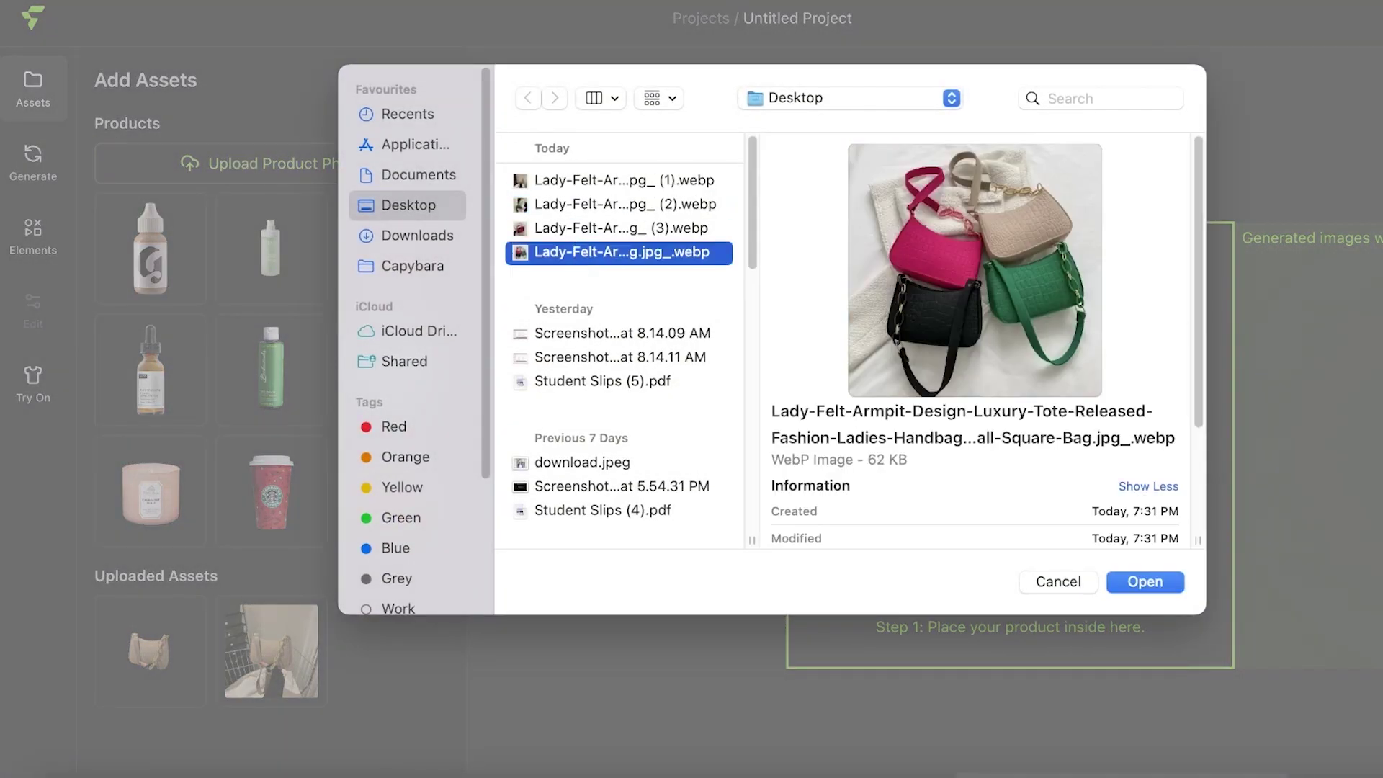
click(1151, 581)
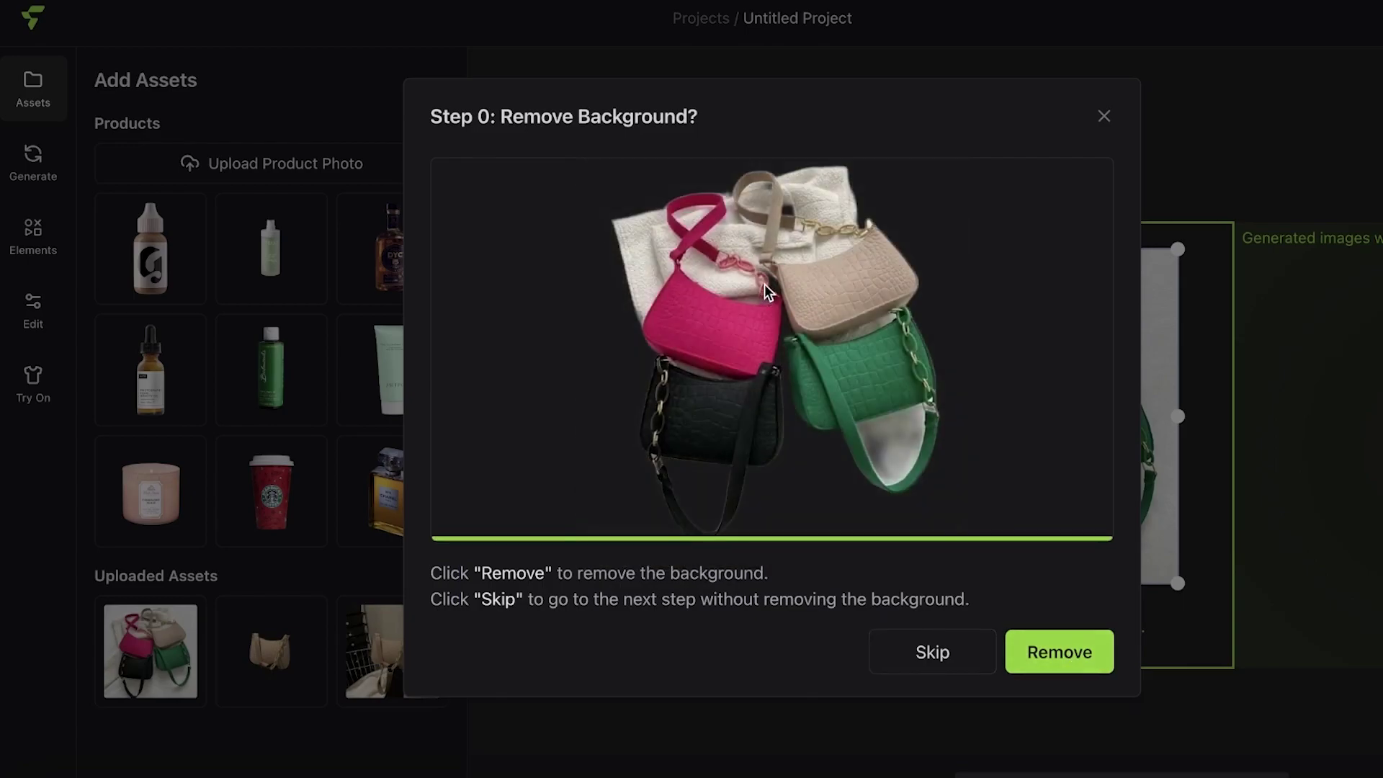
Remove the four-bag photo's background, describe it as 'Bags', and place it
click(1072, 645)
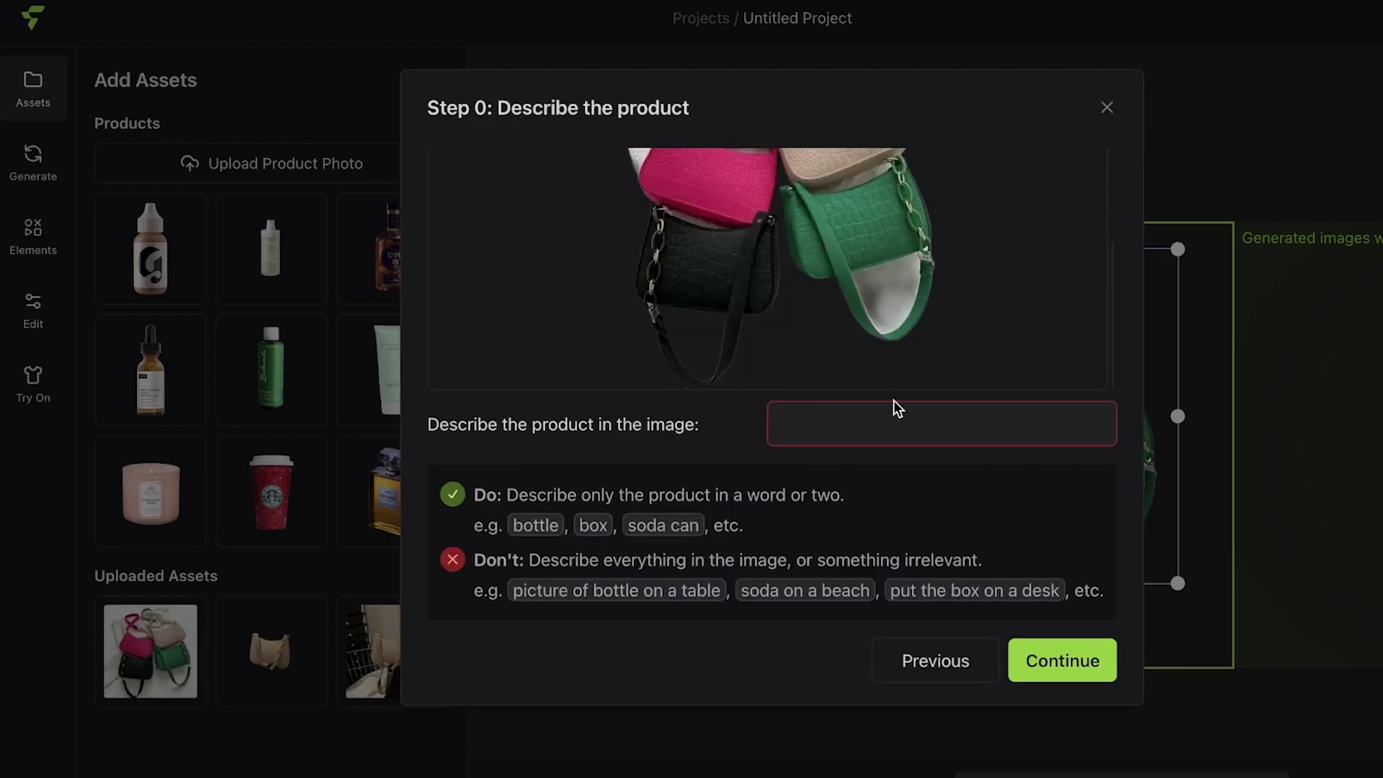
click(967, 429)
key(ctrl+a)
text(Ba)
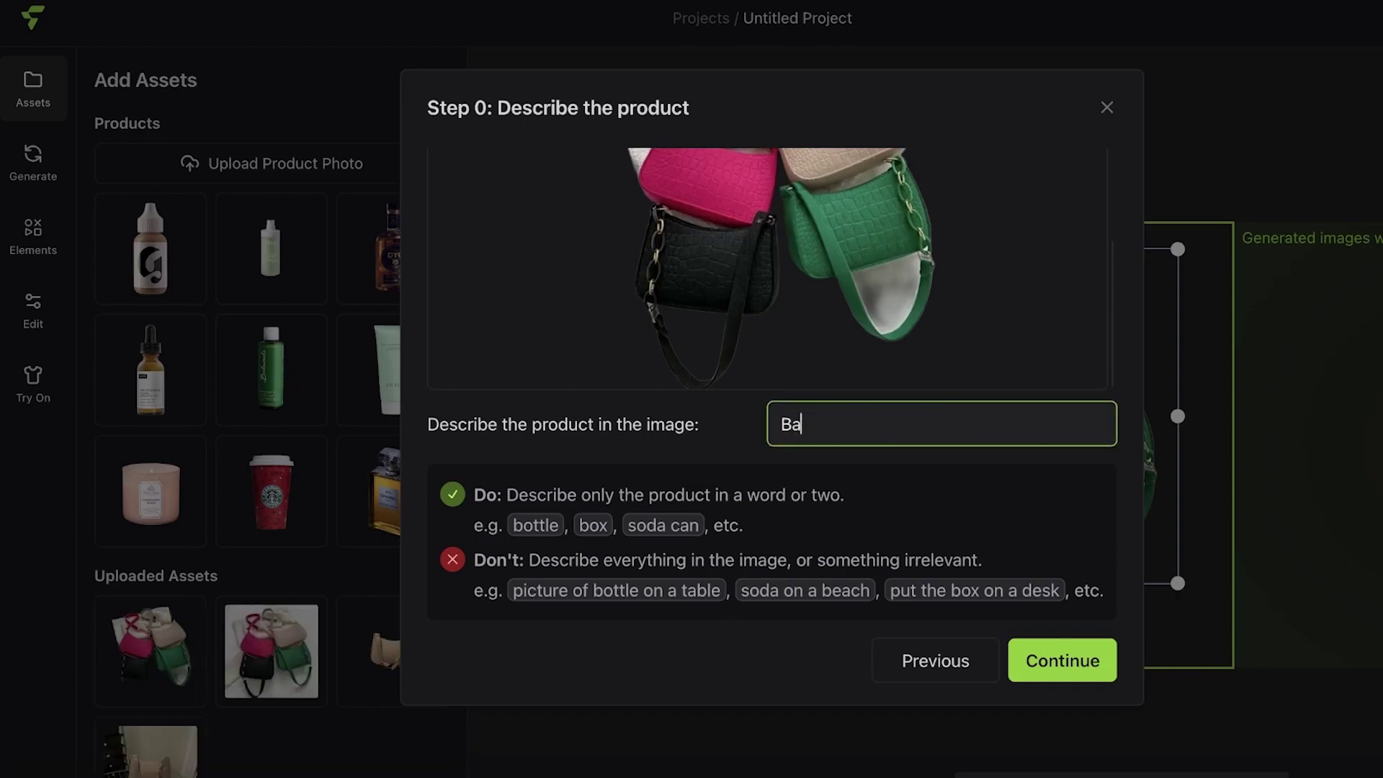
click(1063, 660)
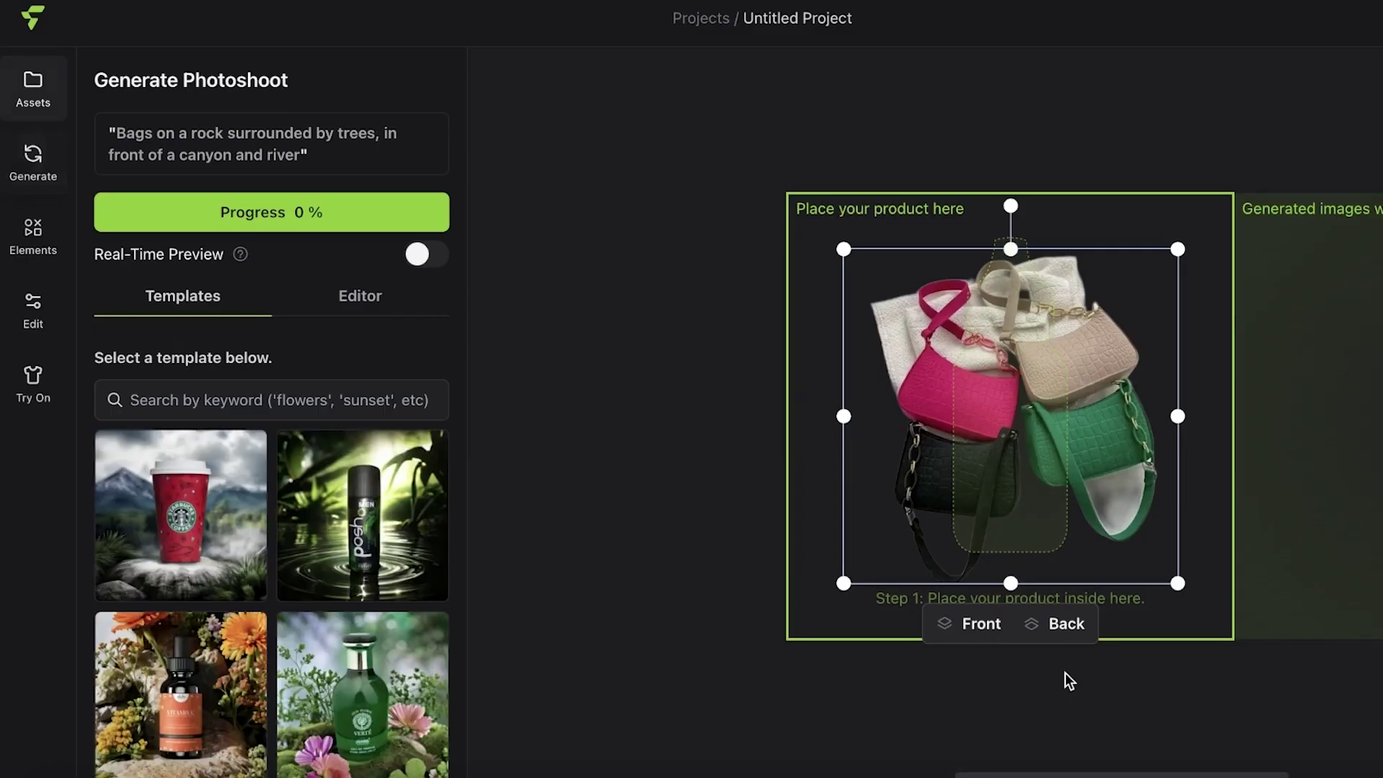
Centre the four-bag image in the placement box and download it as image_yQW.png
drag(1005, 432, 1014, 422)
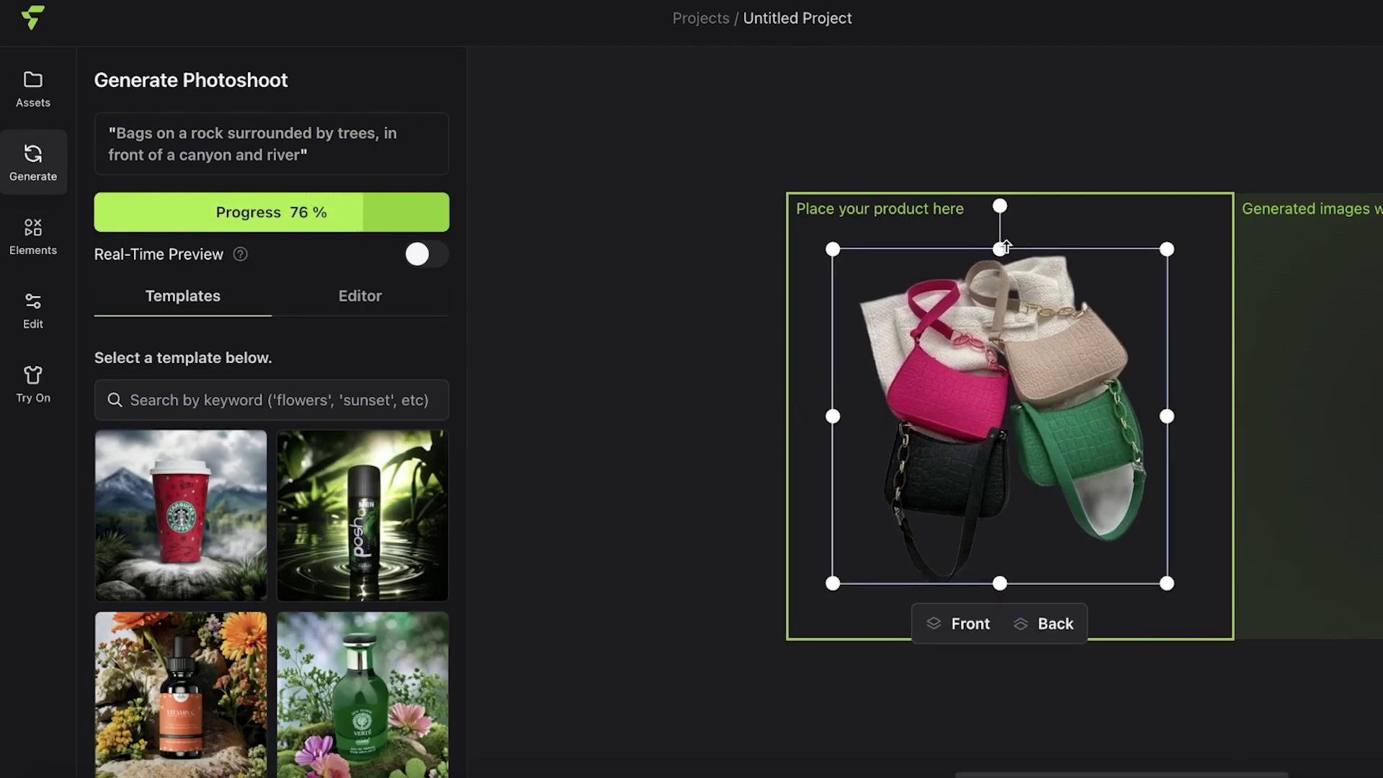
mouse_move(1004, 247)
mouse_down()
mouse_move(1004, 322)
mouse_move(1005, 255)
mouse_up()
right_click(1004, 430)
mouse_move(1038, 481)
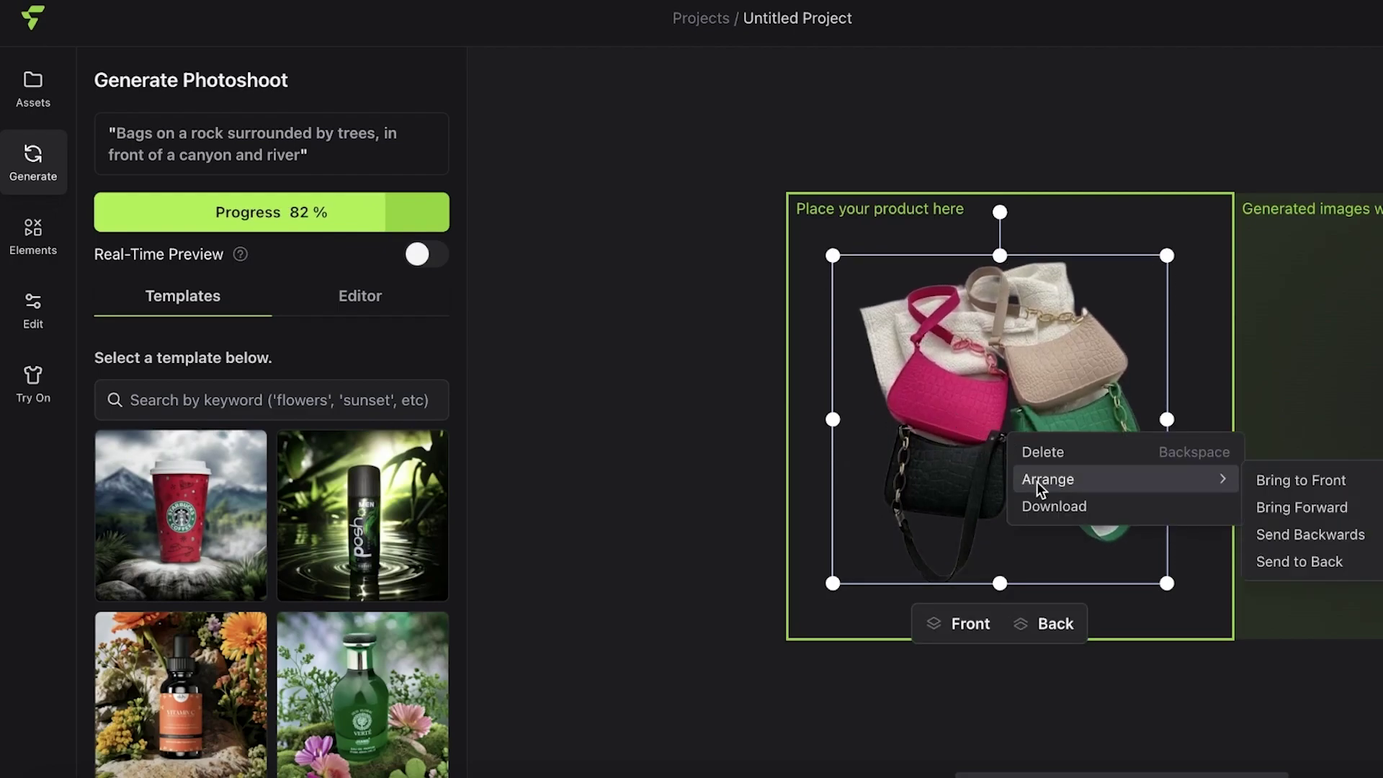
click(960, 442)
drag(960, 442, 956, 420)
Inspect the downloaded image_yQW.png, marking out the area around the black bag
click(1252, 56)
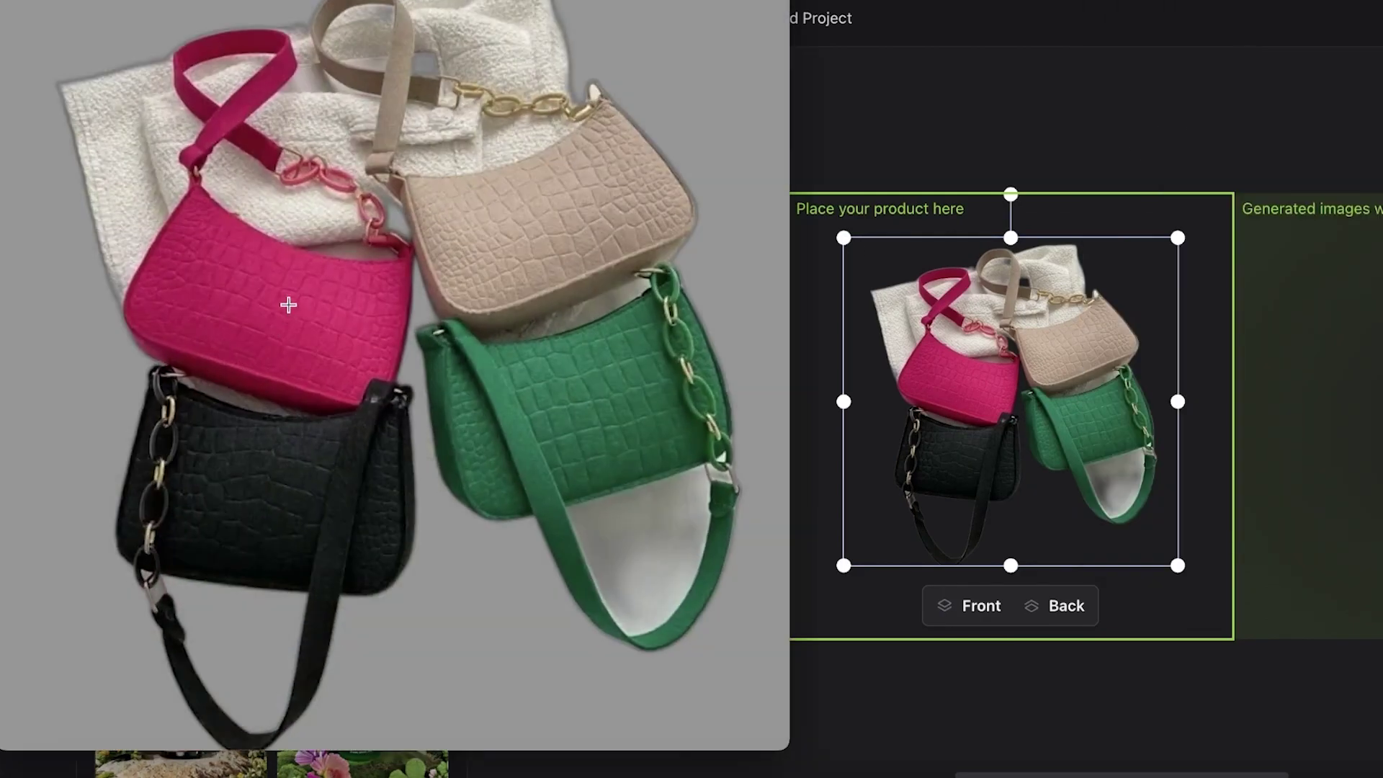
drag(289, 306, 447, 300)
drag(80, 281, 170, 364)
click(63, 379)
drag(90, 352, 306, 407)
drag(121, 388, 422, 753)
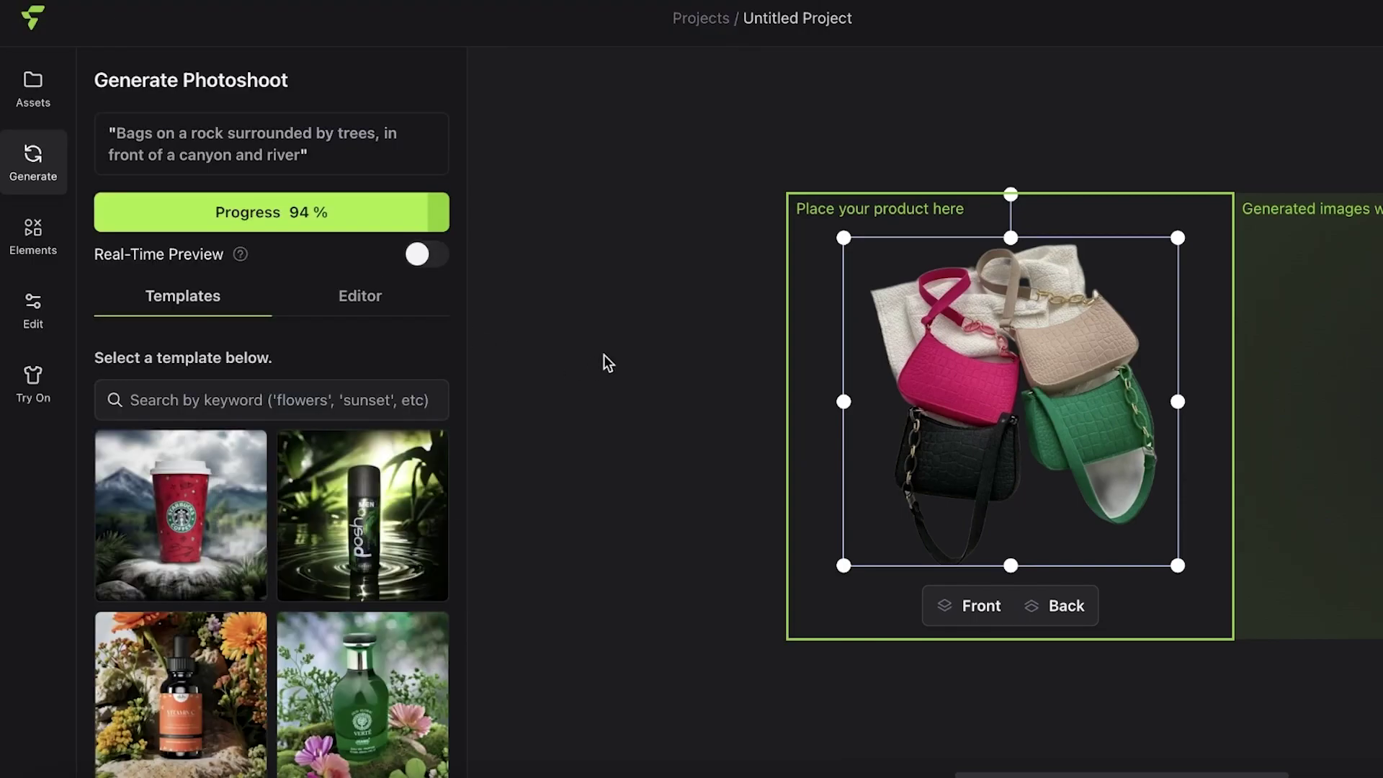
Explore the prompt's form view, its placement phrasings and insertable prompt parts
click(231, 398)
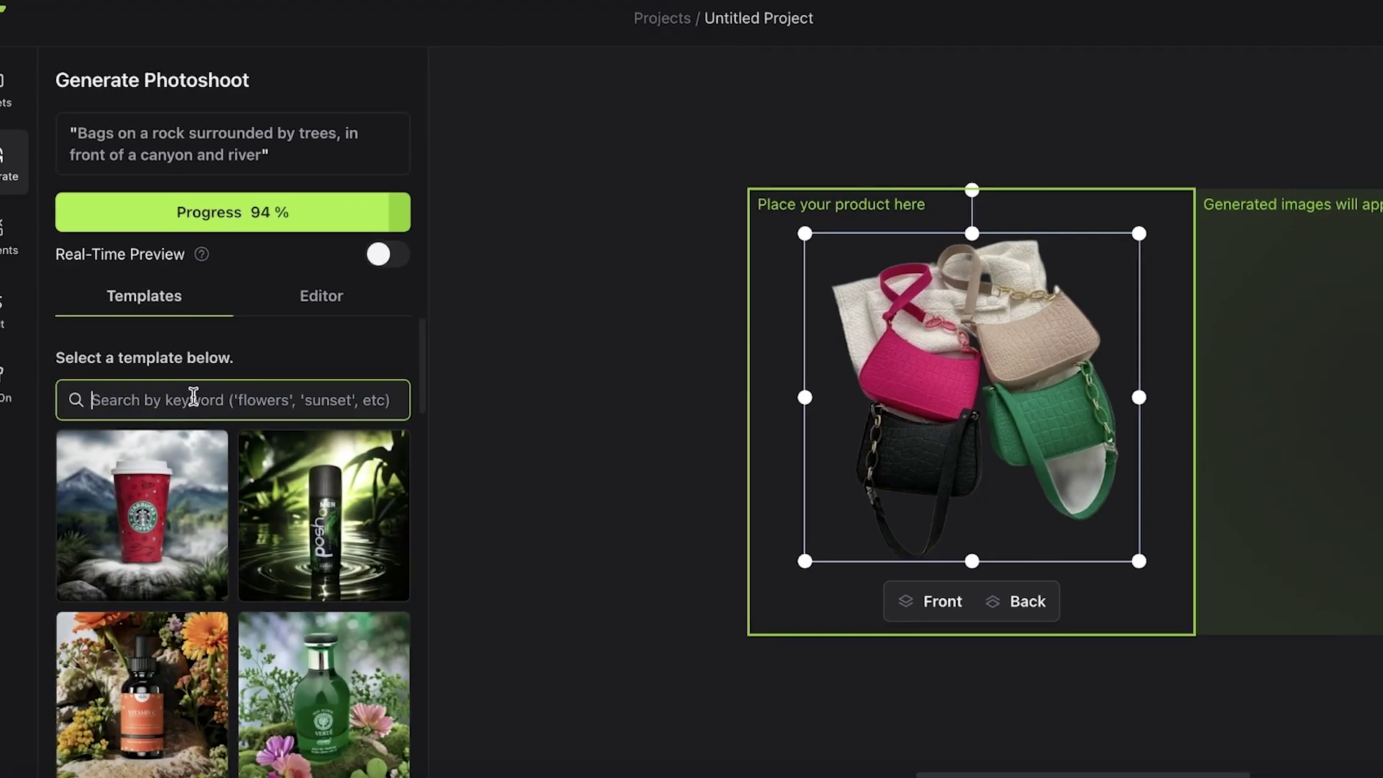
scroll(173, 504, down, 5)
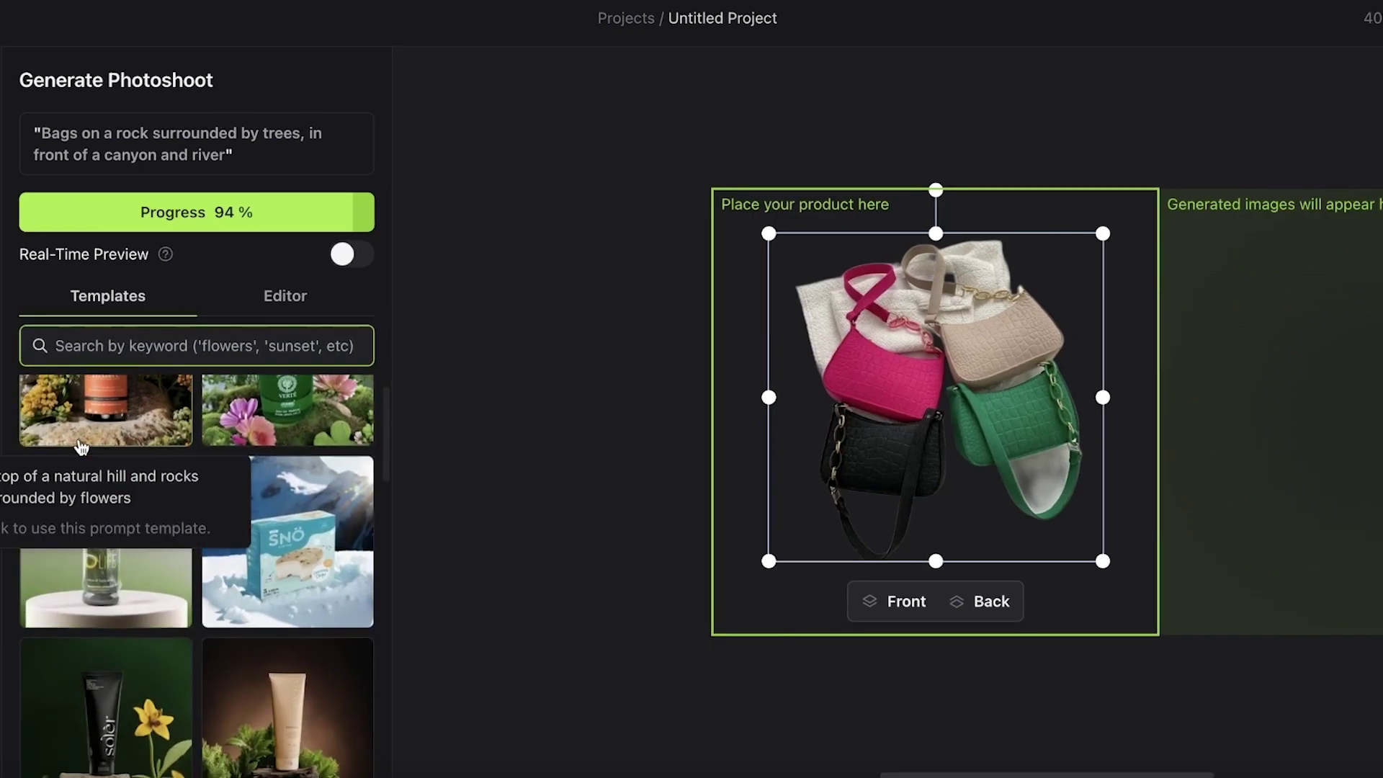
scroll(209, 555, down, 3)
scroll(207, 563, up, 10)
click(291, 317)
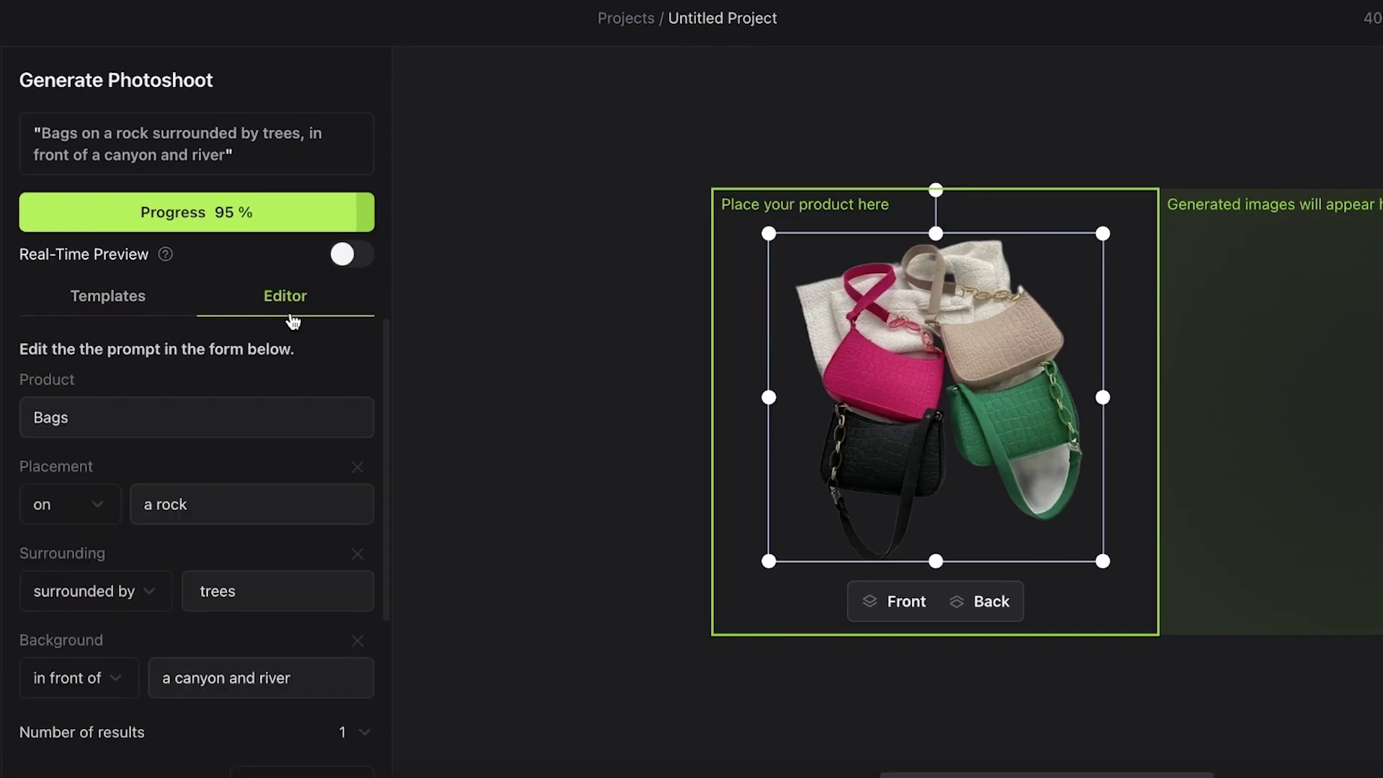
click(100, 508)
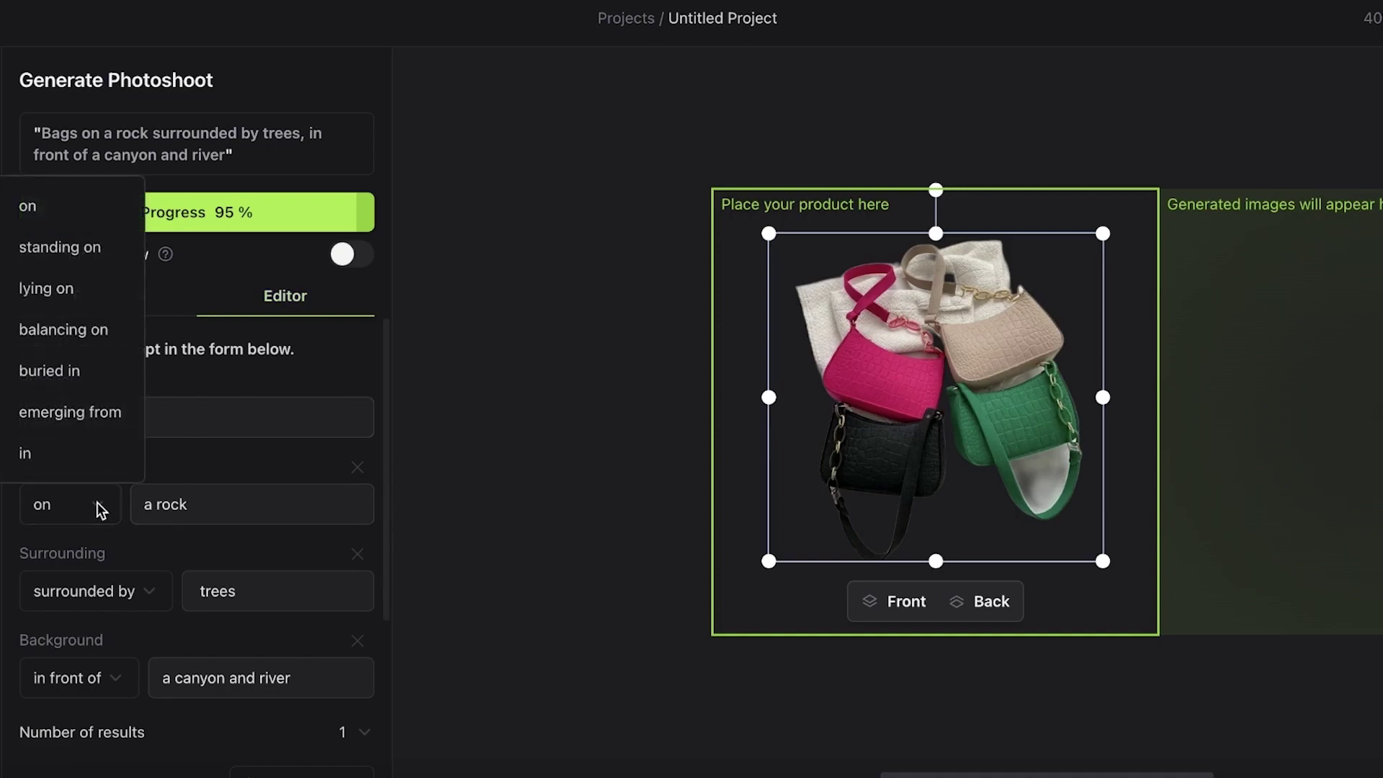
click(199, 544)
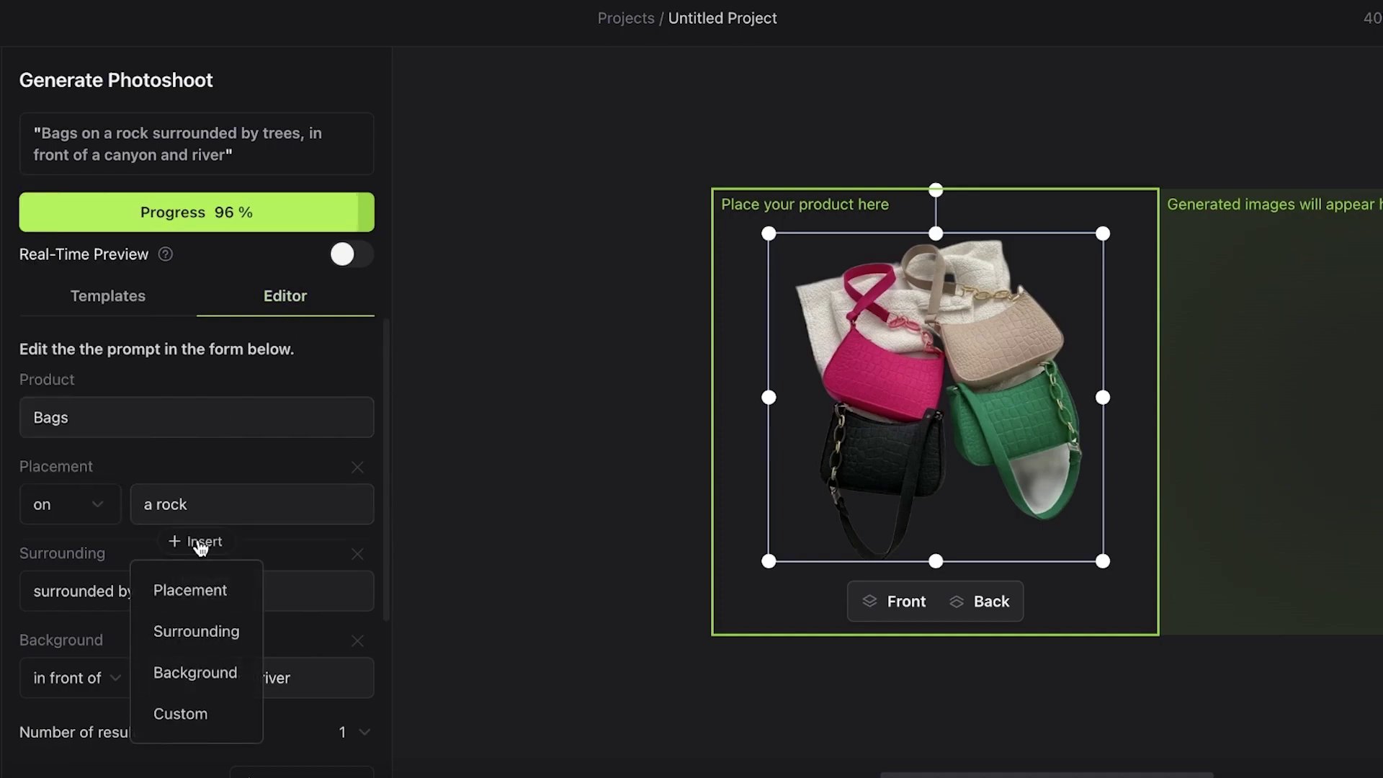
click(87, 639)
Show the prompt template gallery and browse its grid
scroll(86, 633, down, 4)
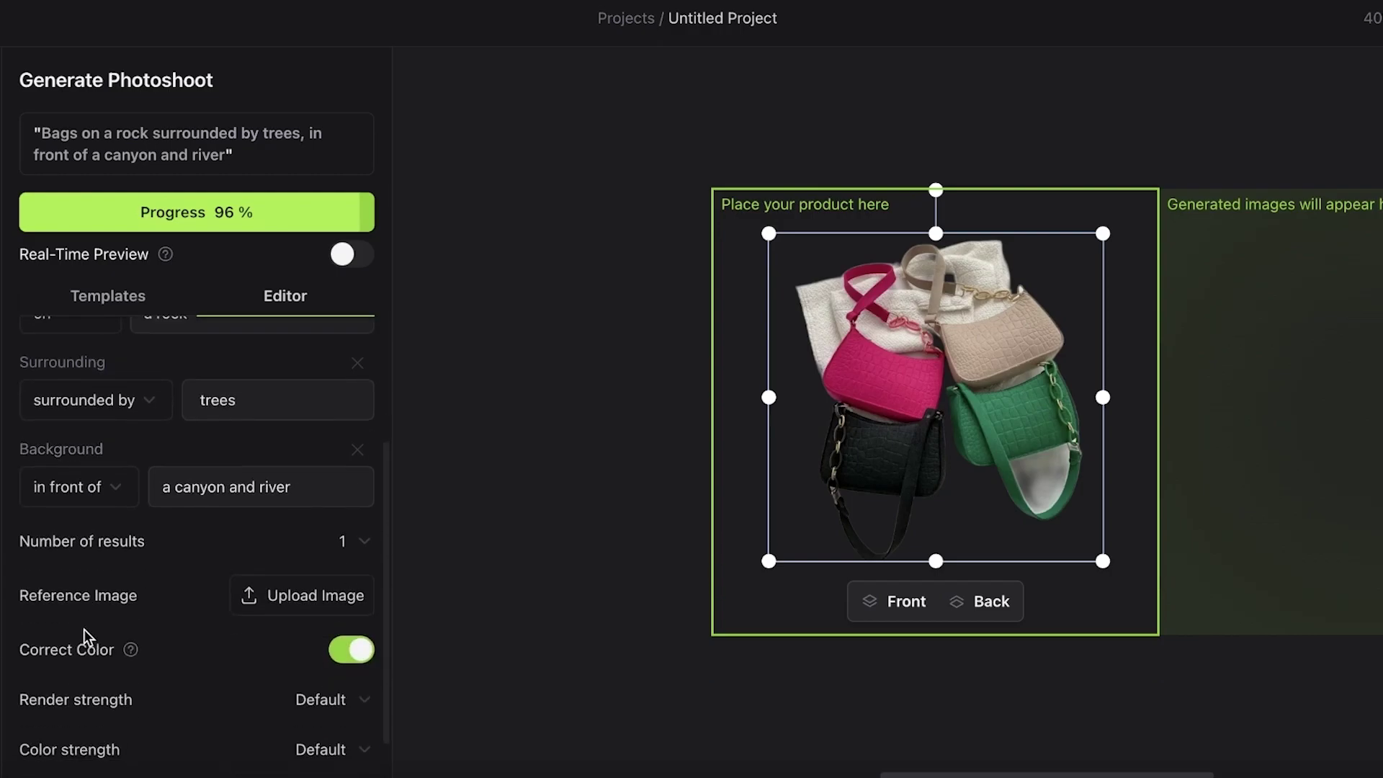
scroll(130, 338, up, 3)
click(109, 296)
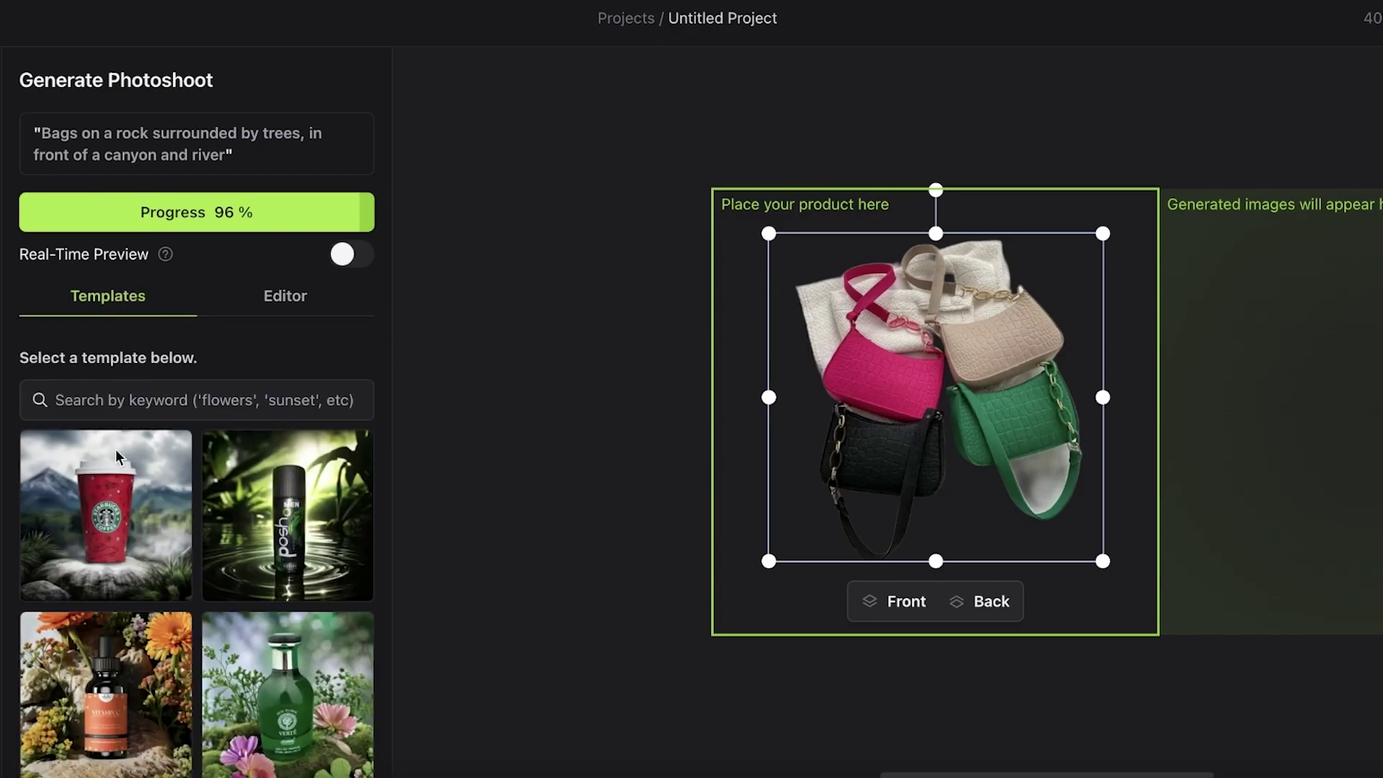
scroll(114, 571, down, 5)
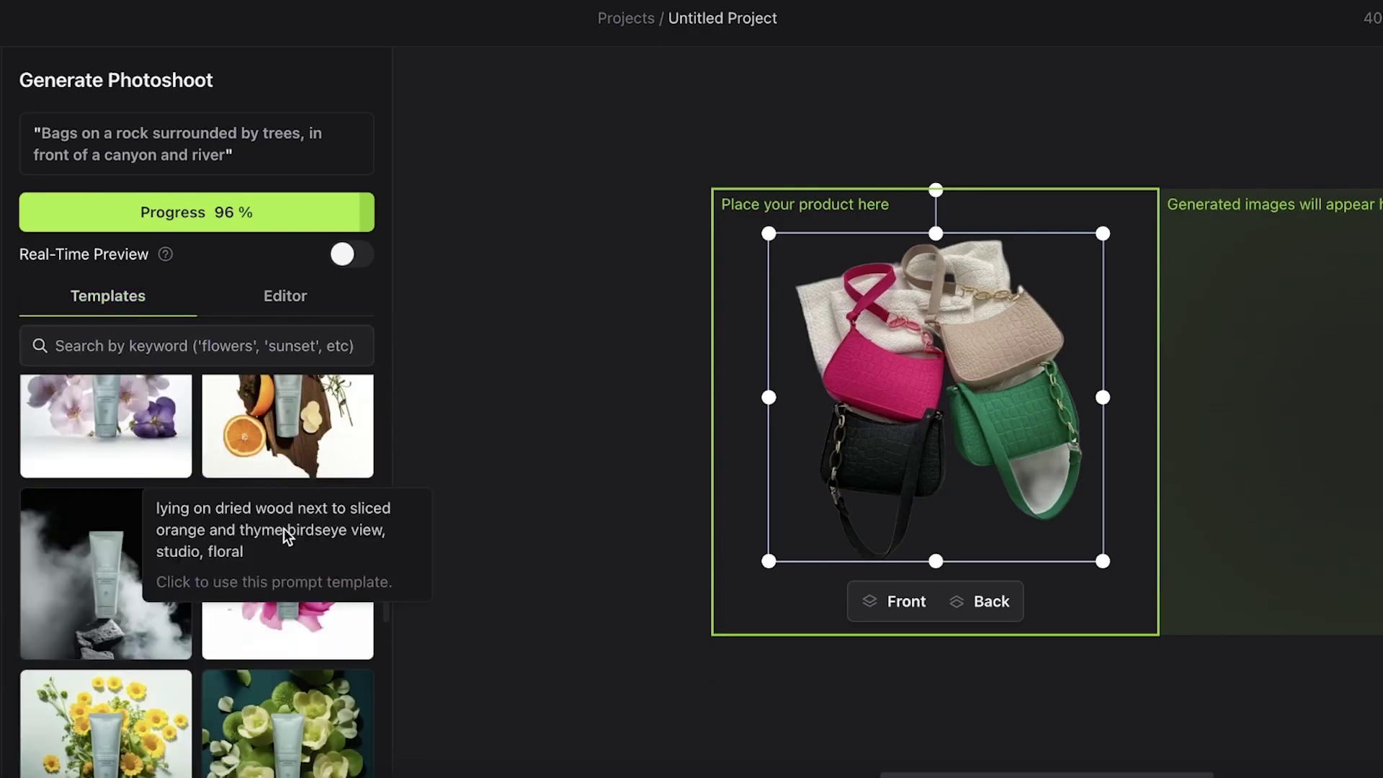
Search the templates for 'person' and browse the results
scroll(108, 468, down, 3)
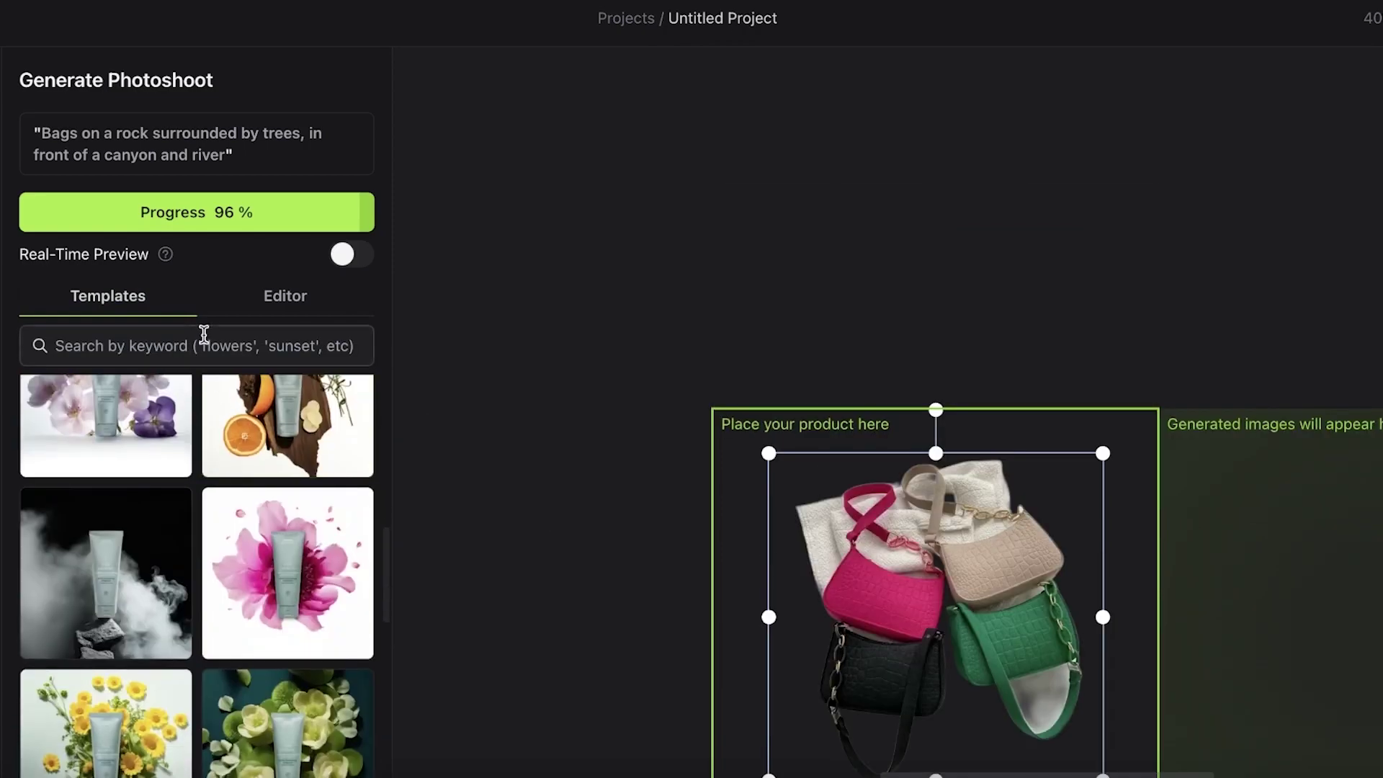
click(204, 344)
text(person)
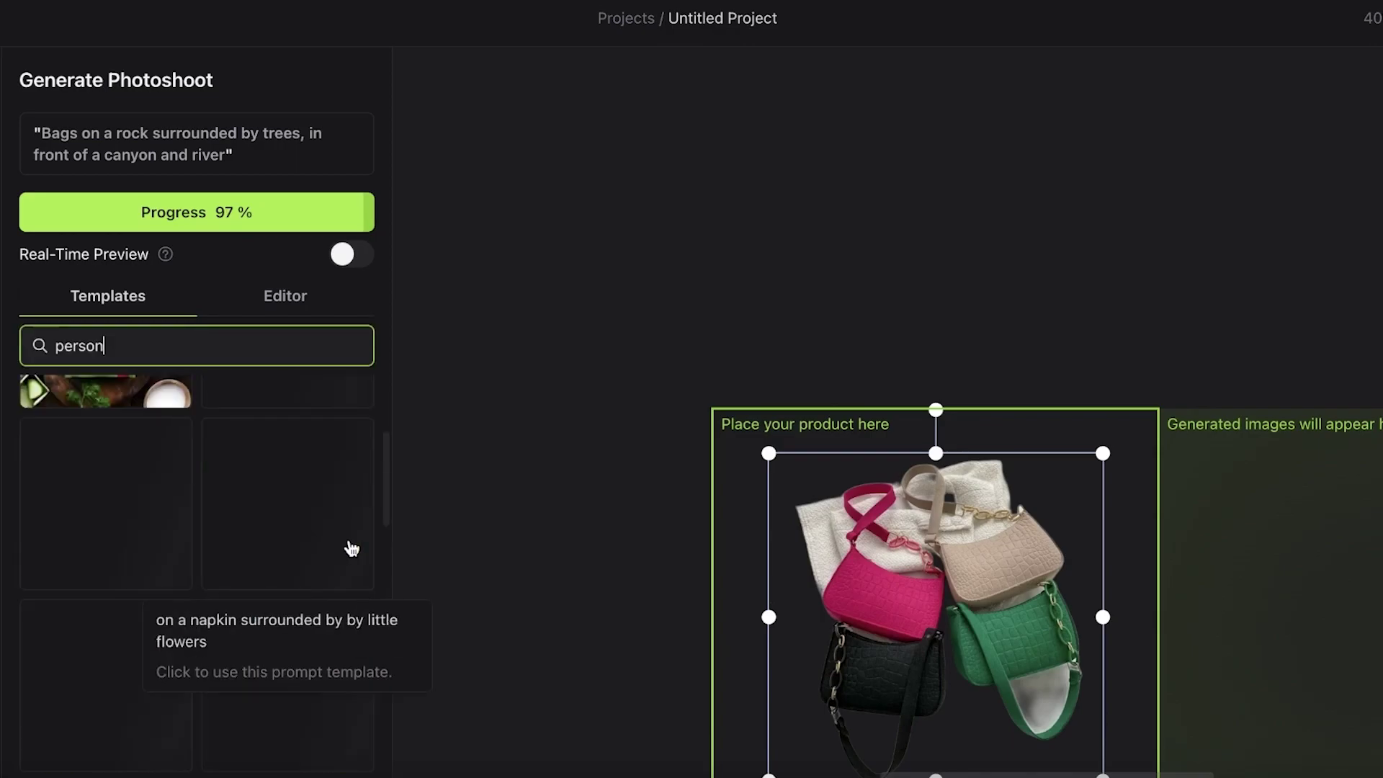
scroll(144, 504, up, 1)
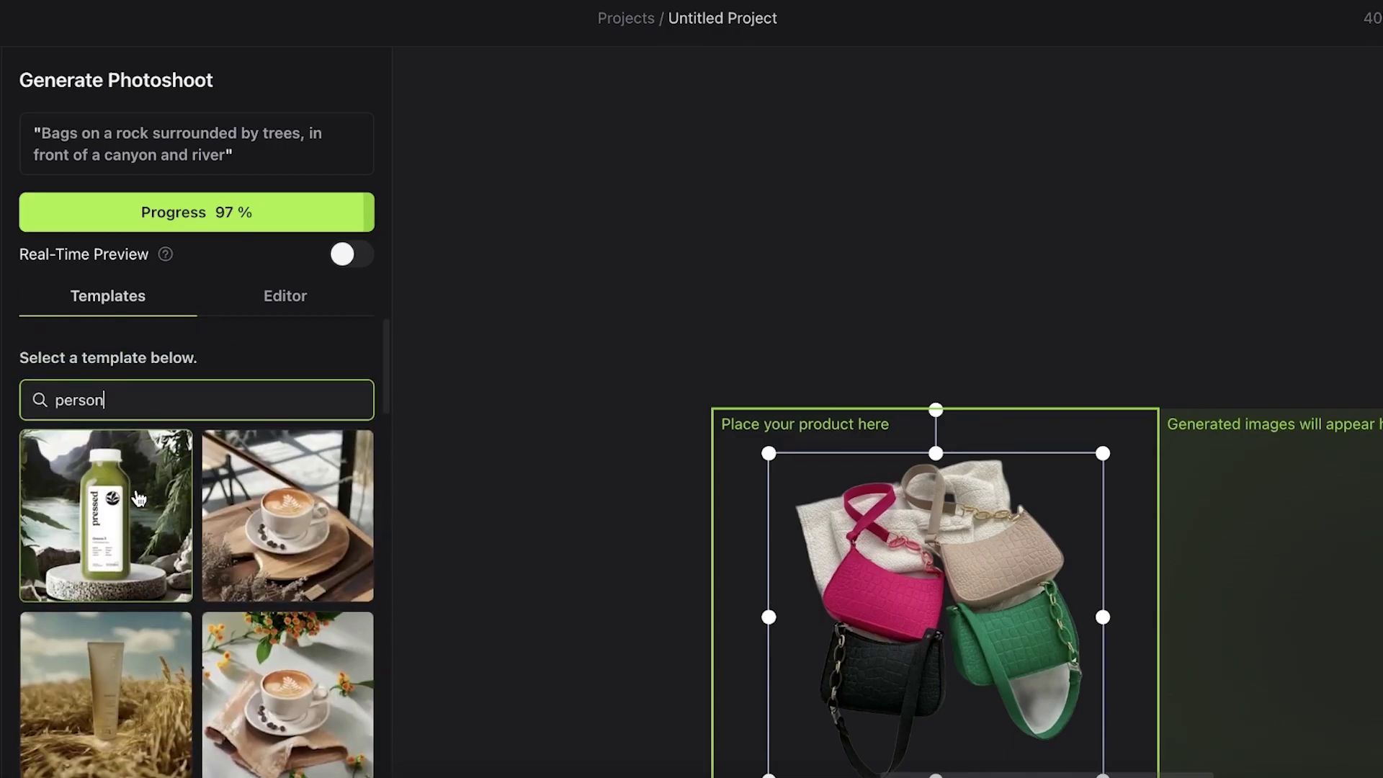
scroll(141, 497, down, 6)
scroll(144, 519, down, 2)
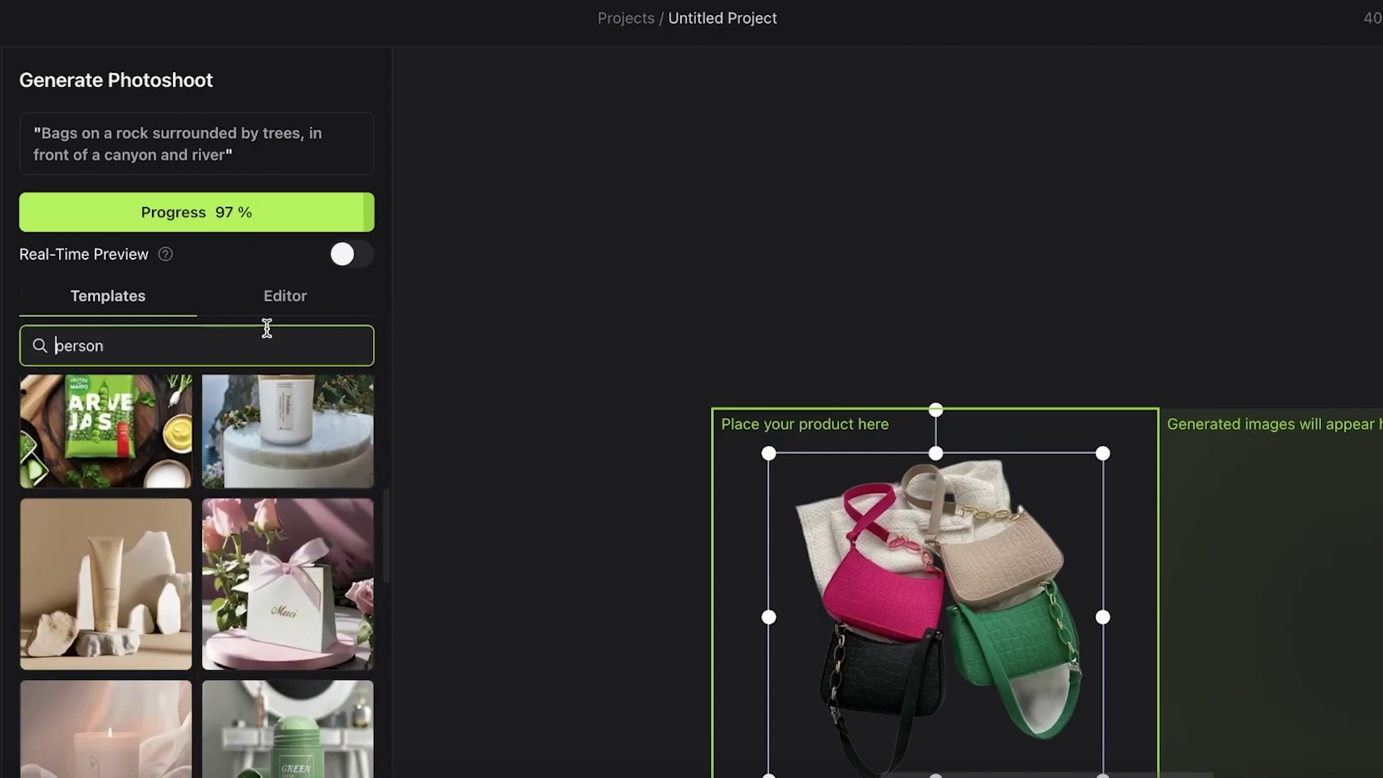
Search templates for 'fashion' and apply the serum-on-podium circular platform prompt
double_click(267, 329)
text(fashion)
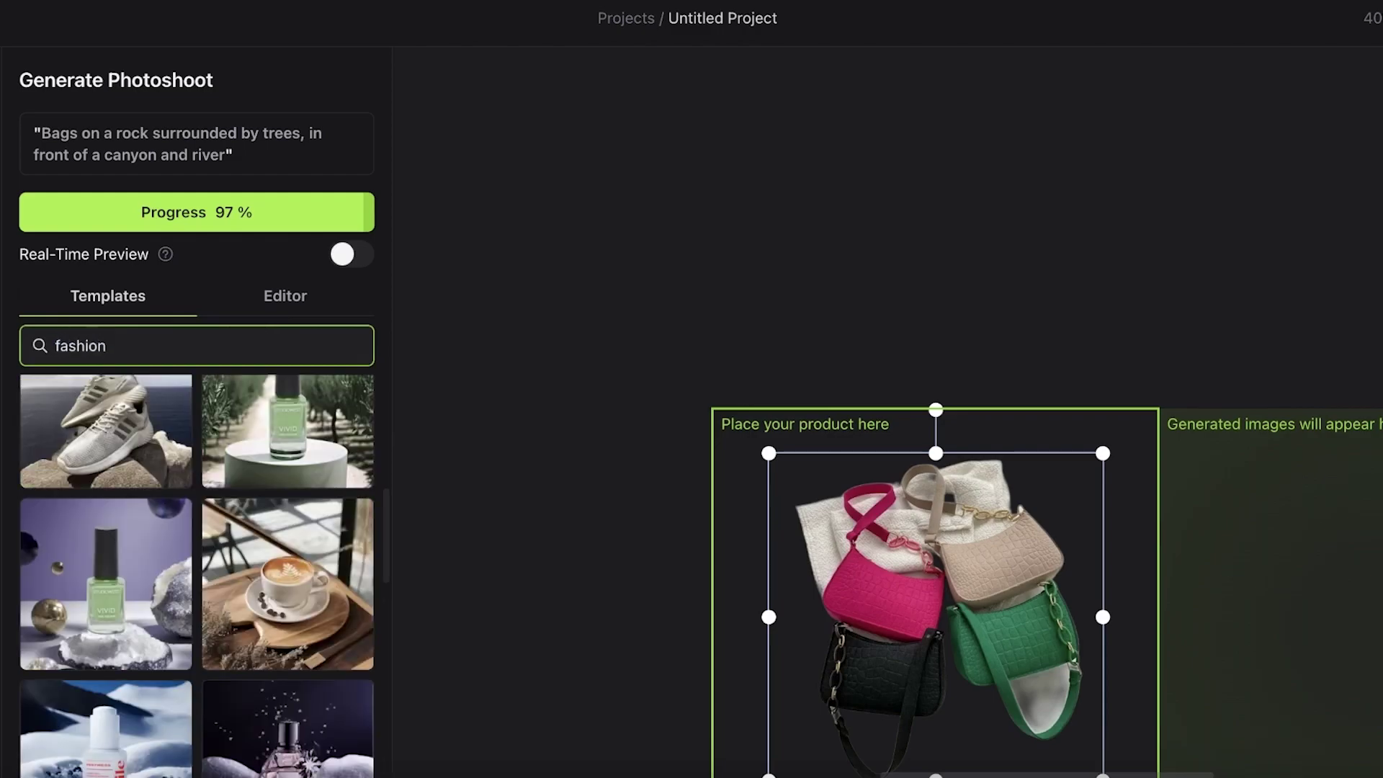
scroll(276, 537, up, 1)
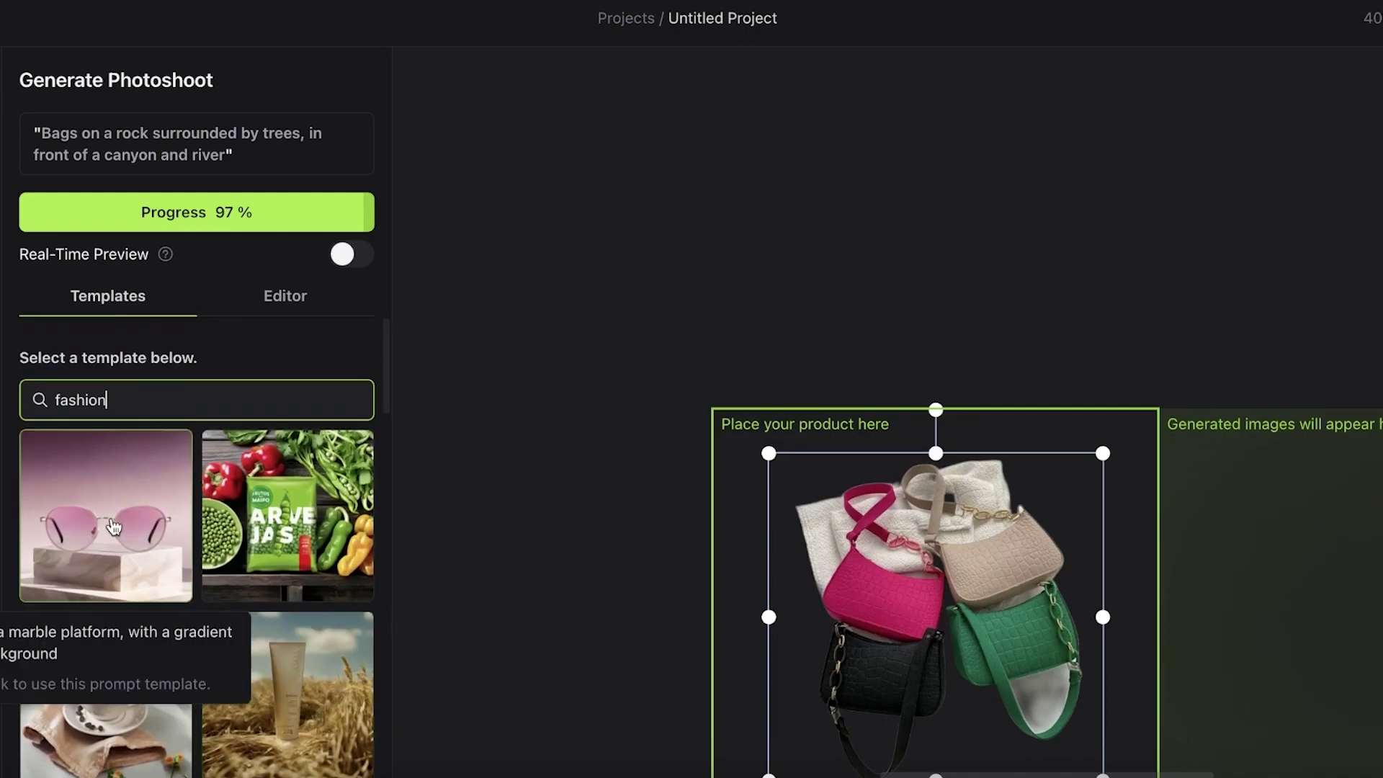
scroll(115, 530, down, 3)
scroll(127, 544, down, 1)
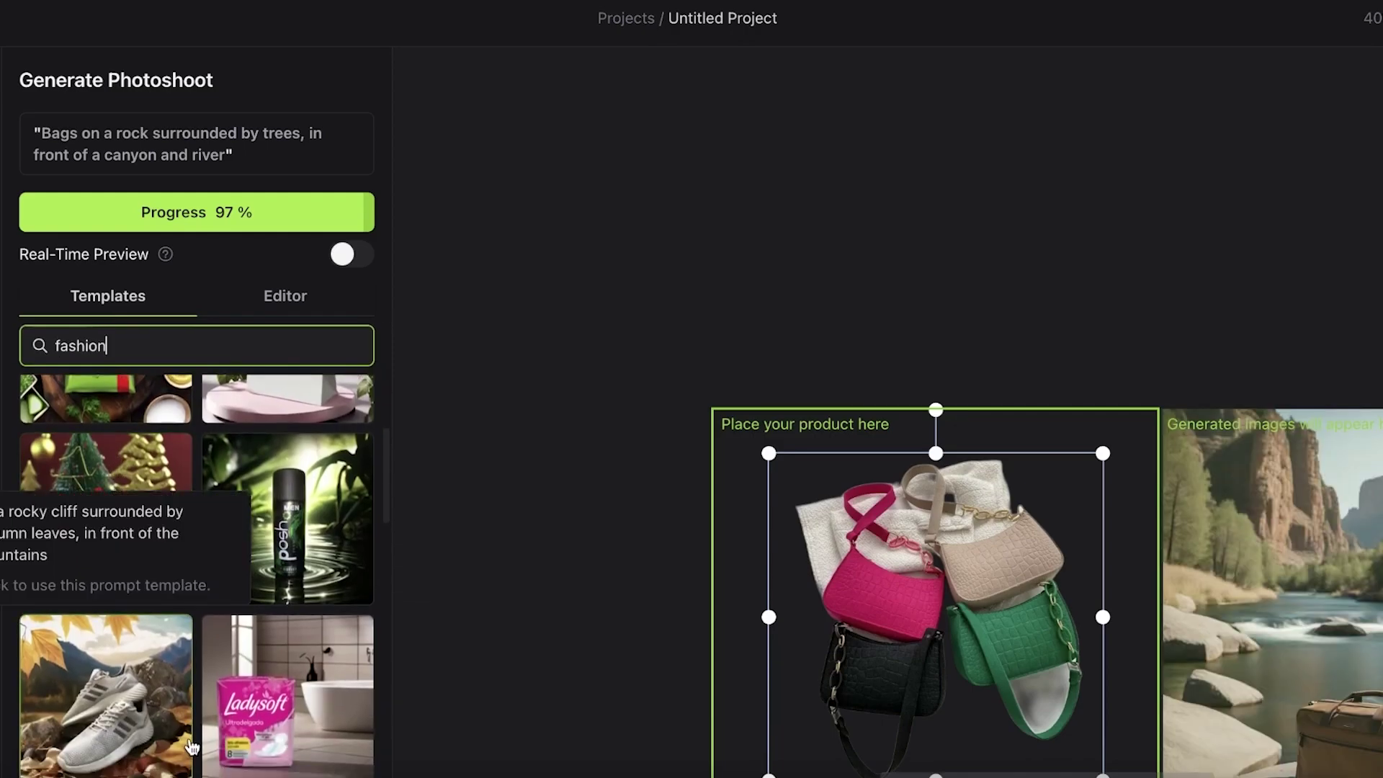
scroll(127, 544, down, 6)
scroll(683, 491, down, 3)
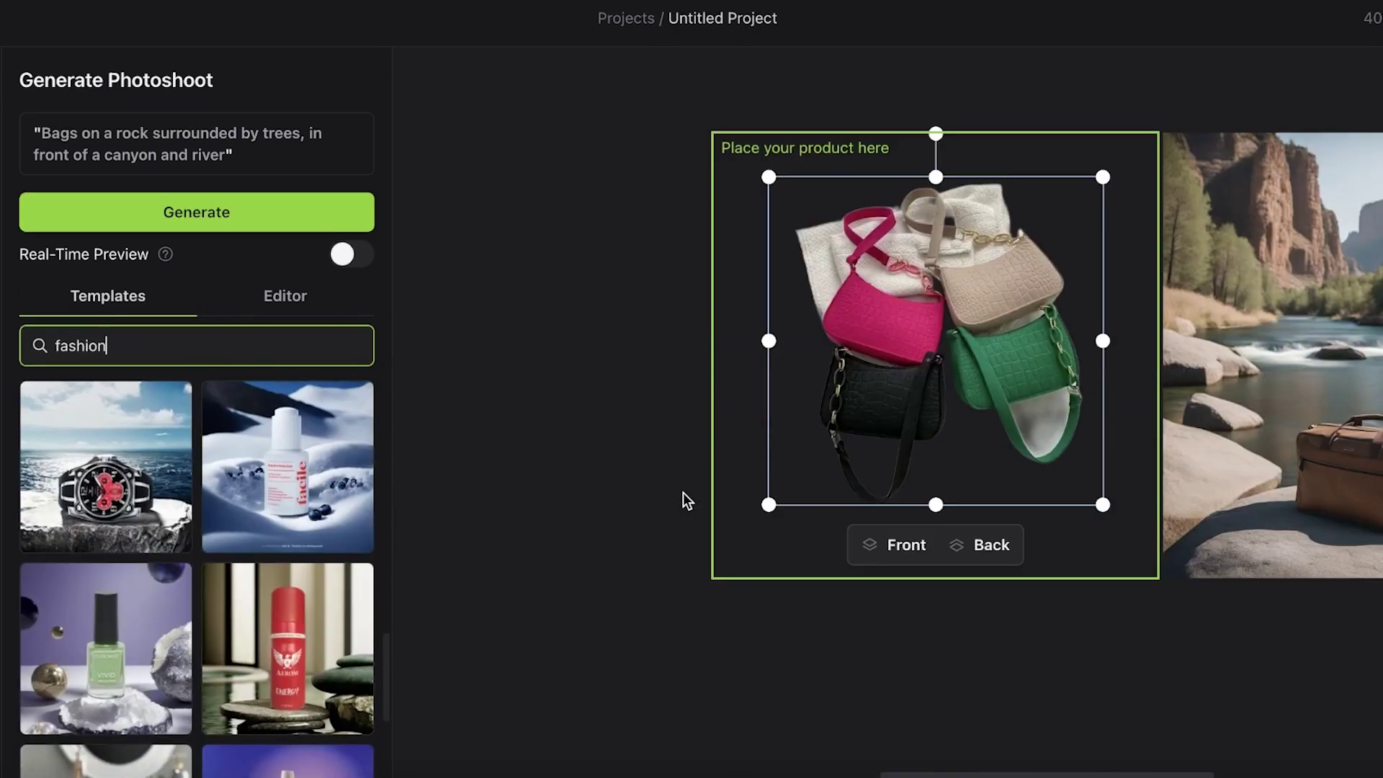
scroll(201, 611, down, 4)
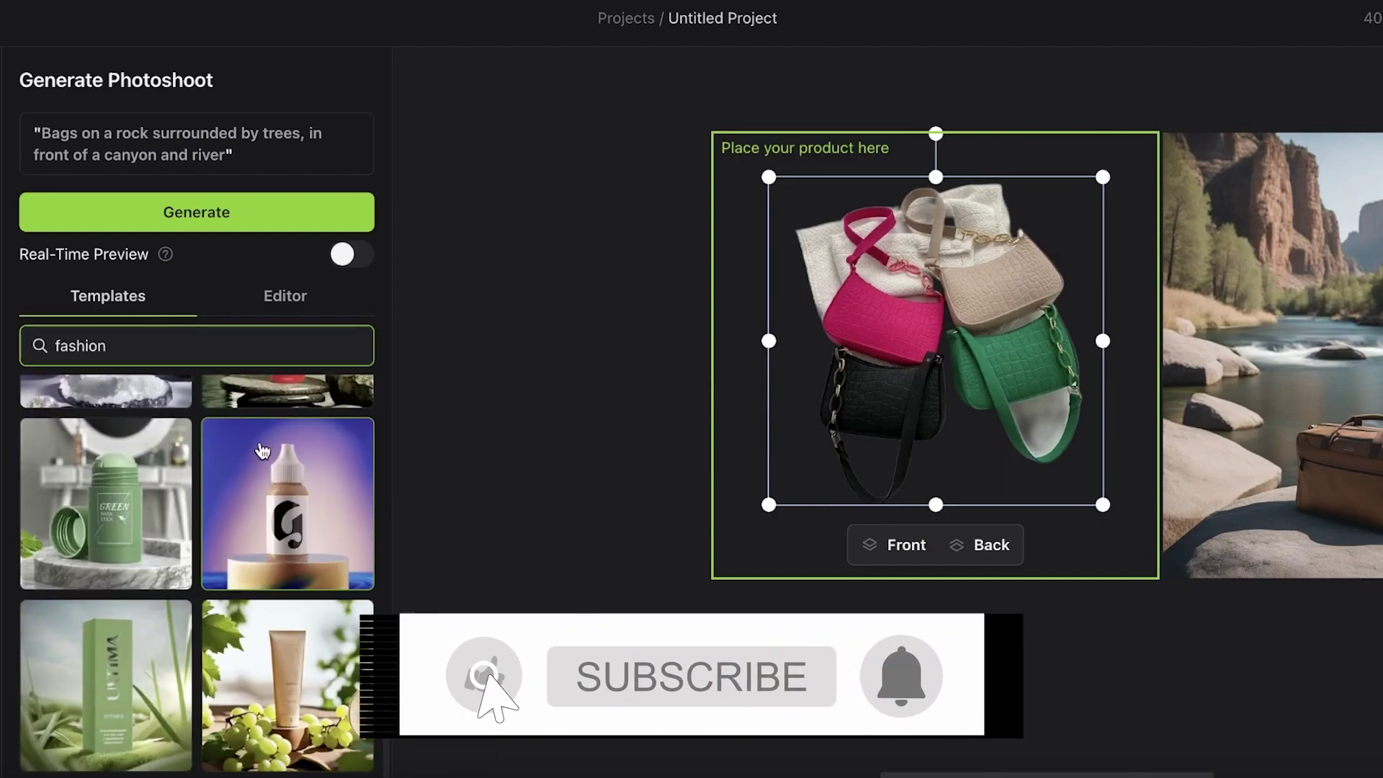
click(288, 497)
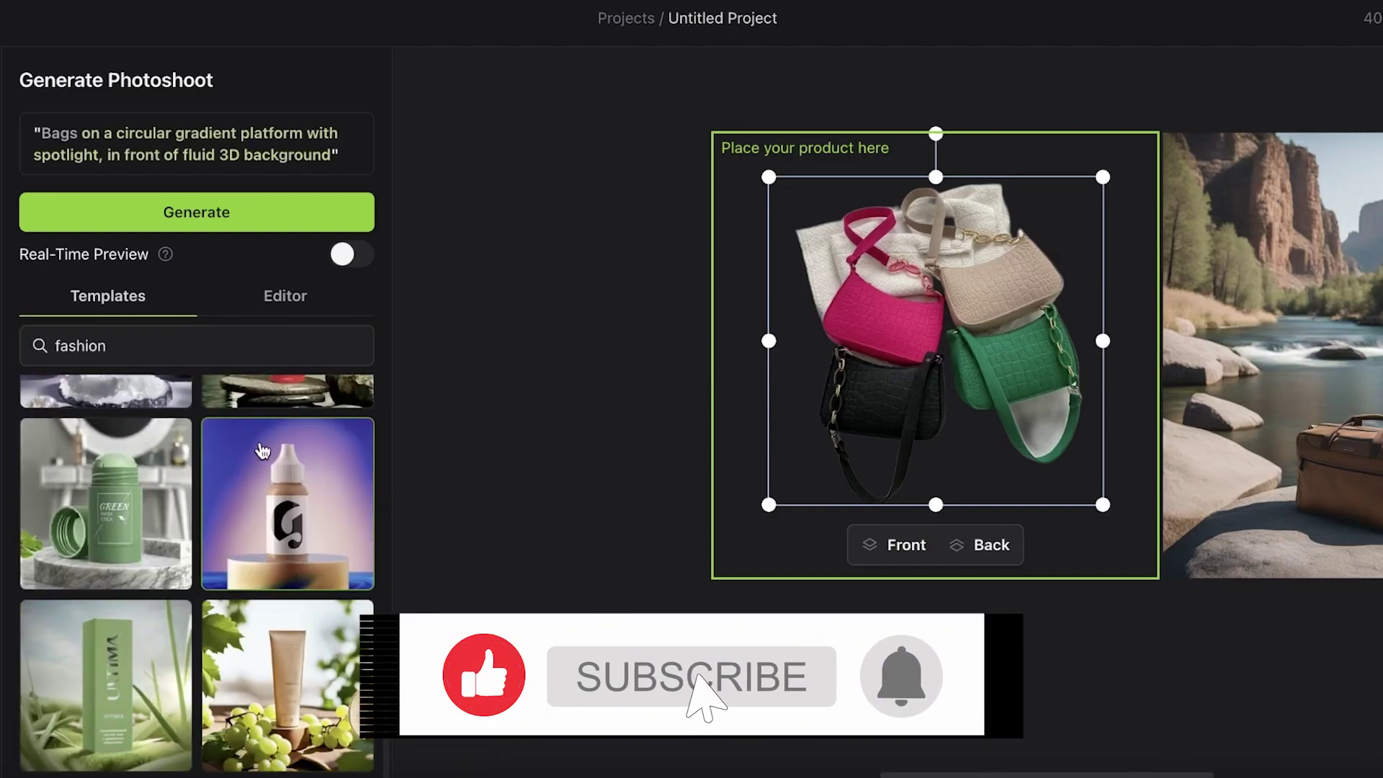
Generate a photoshoot of the bags on a pale pink platform and place it beside the product frame
click(201, 209)
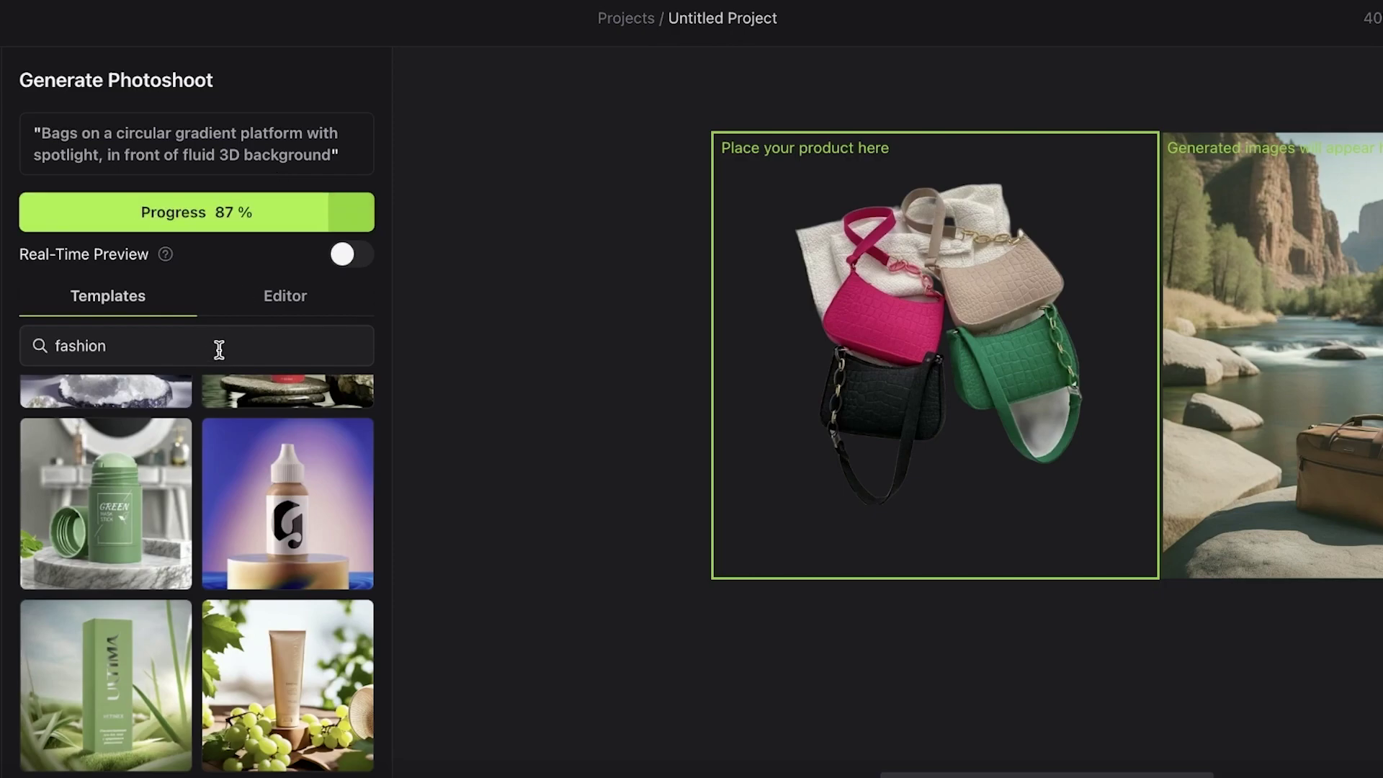
scroll(932, 428, up, 2)
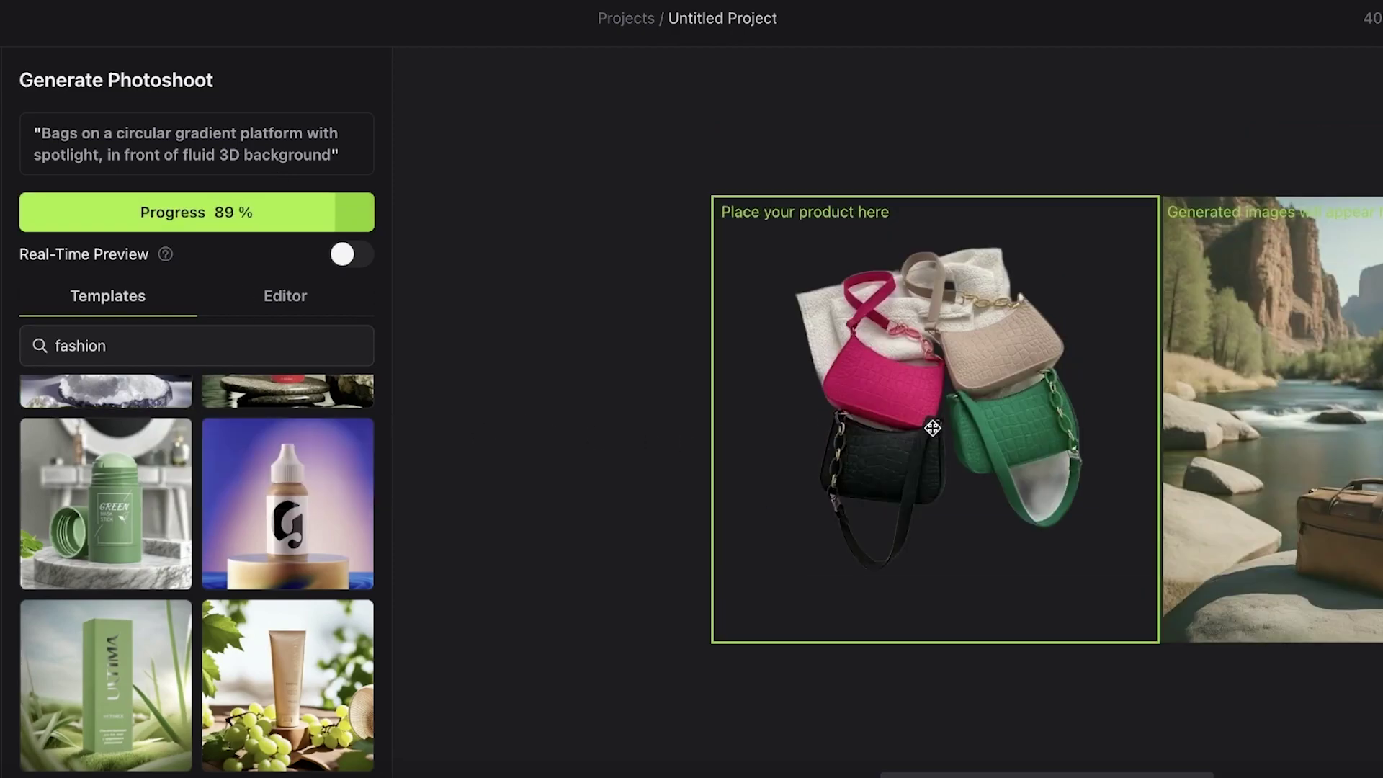
scroll(1160, 753, right, 5)
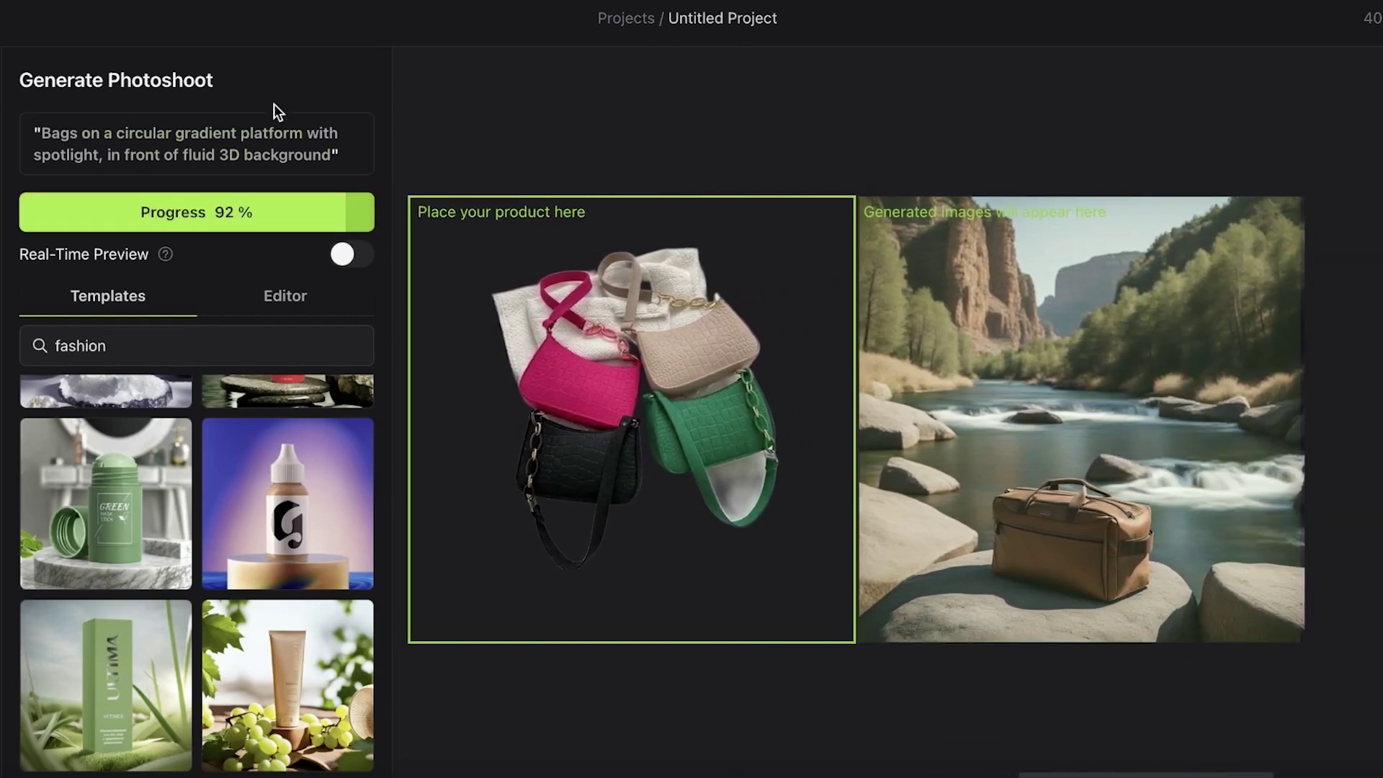
drag(961, 282, 1097, 255)
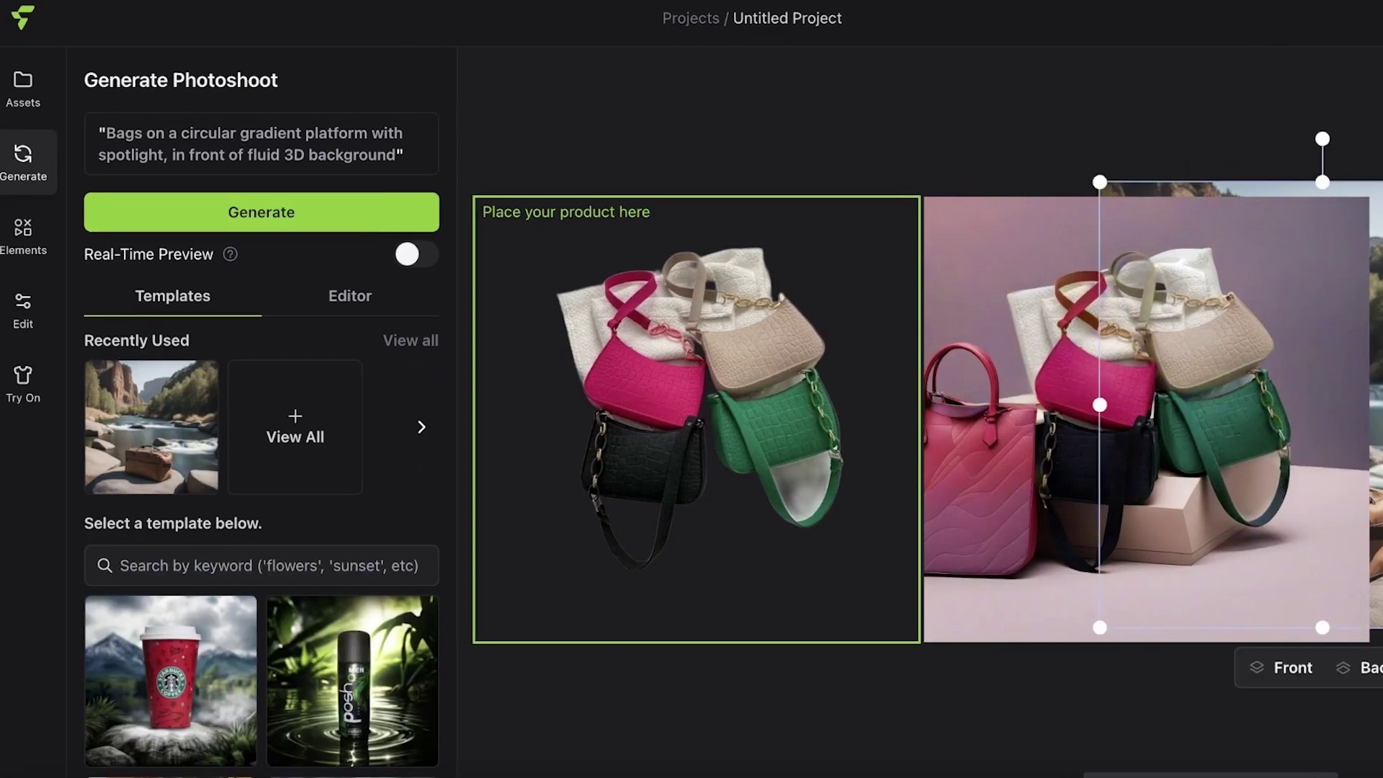
Line the generated image up flush against the product frame so its Edit Image tools show
drag(1335, 338, 1180, 387)
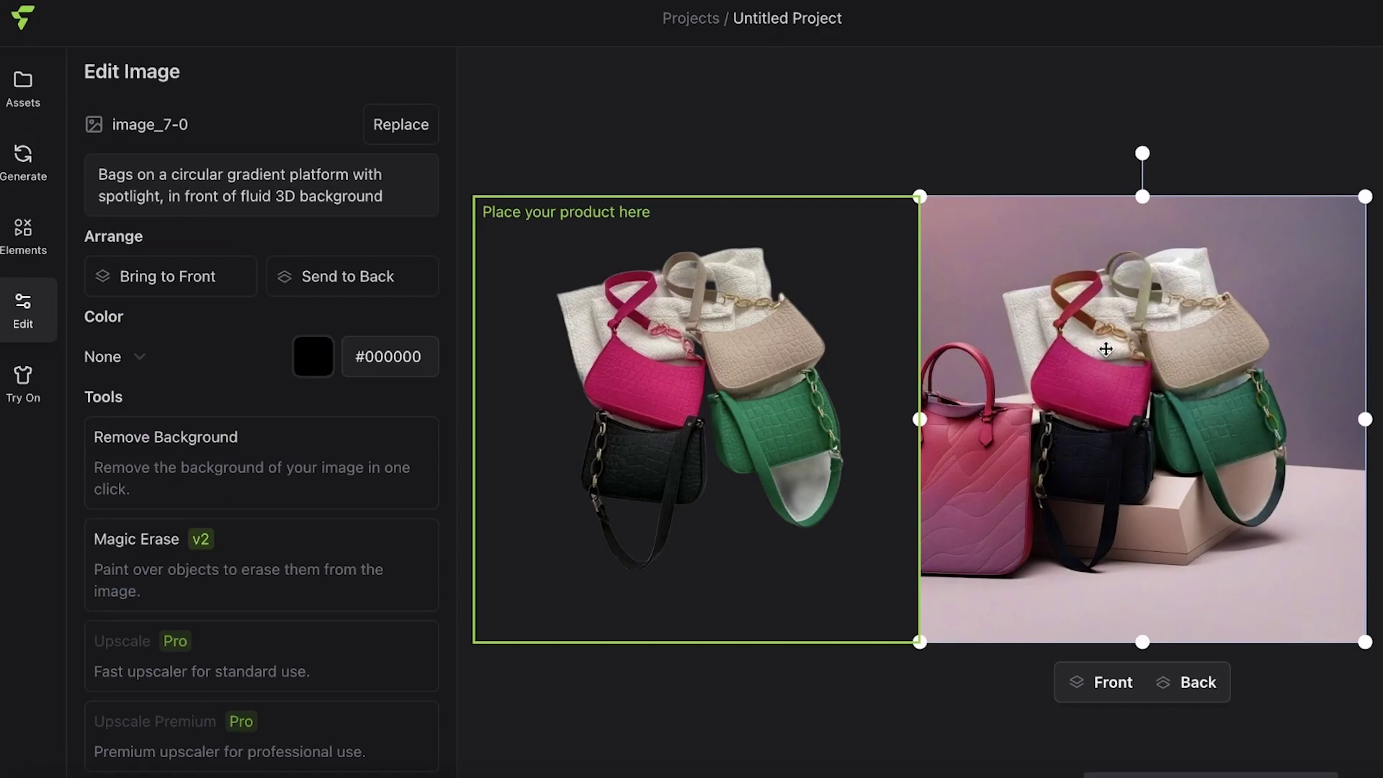
mouse_move(1102, 362)
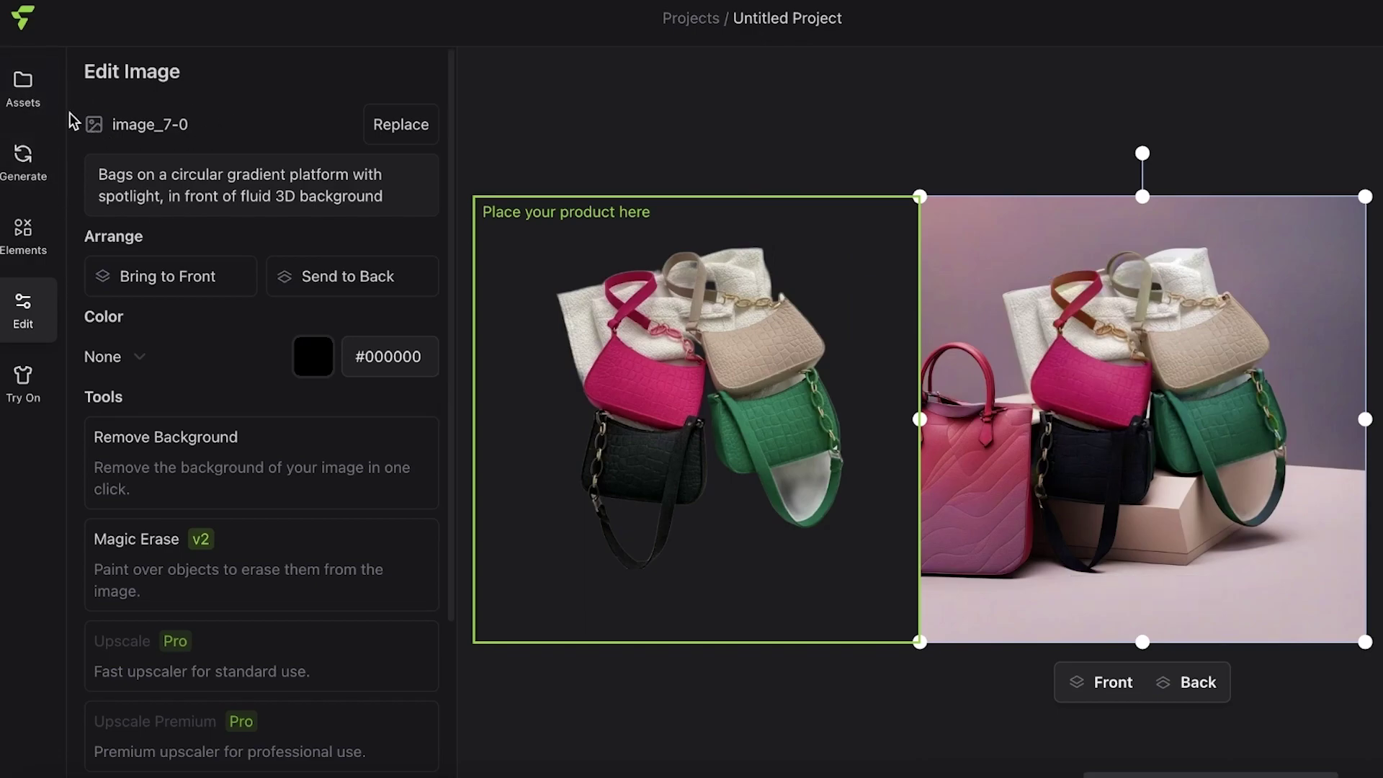
Upload the purple quilted purse photo from the Desktop as a new product
click(20, 81)
click(241, 186)
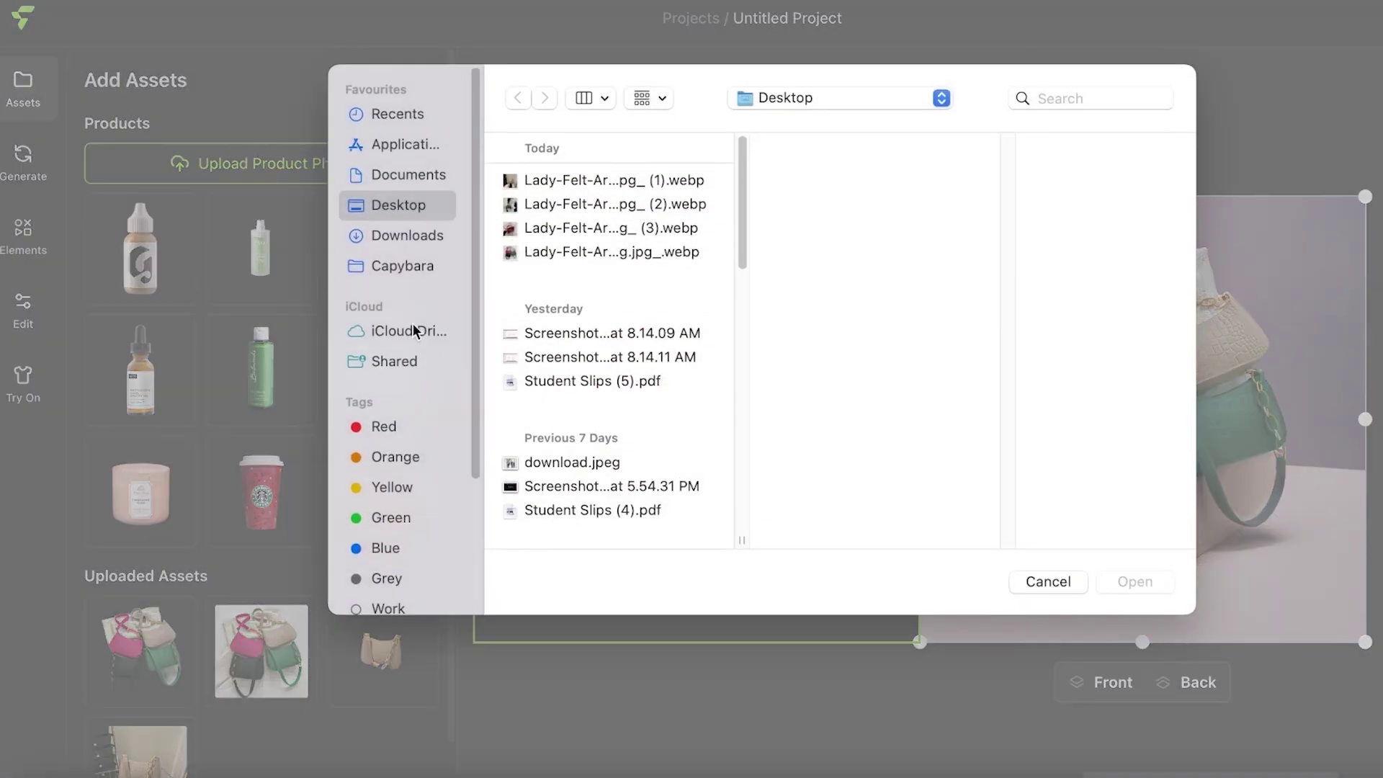
click(392, 269)
click(394, 244)
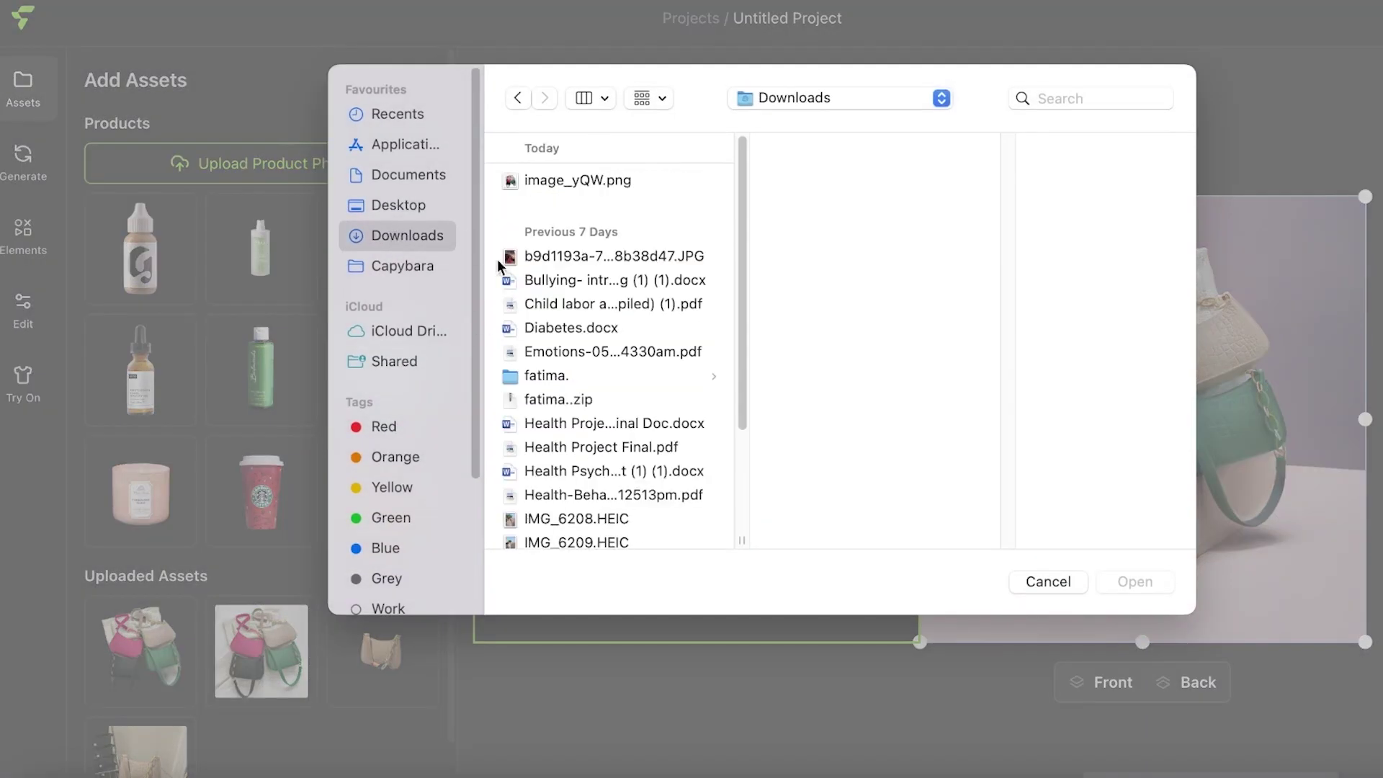
scroll(613, 360, down, 5)
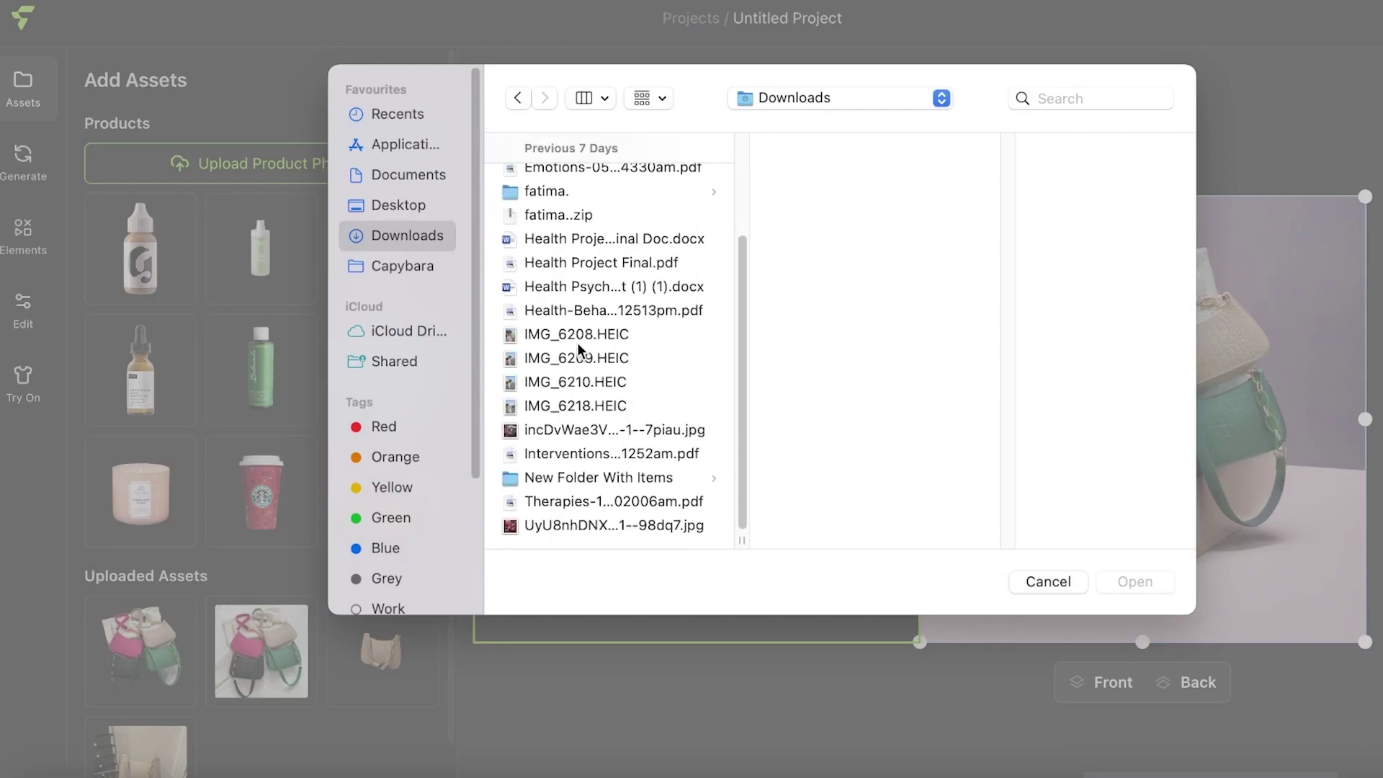
scroll(591, 348, up, 4)
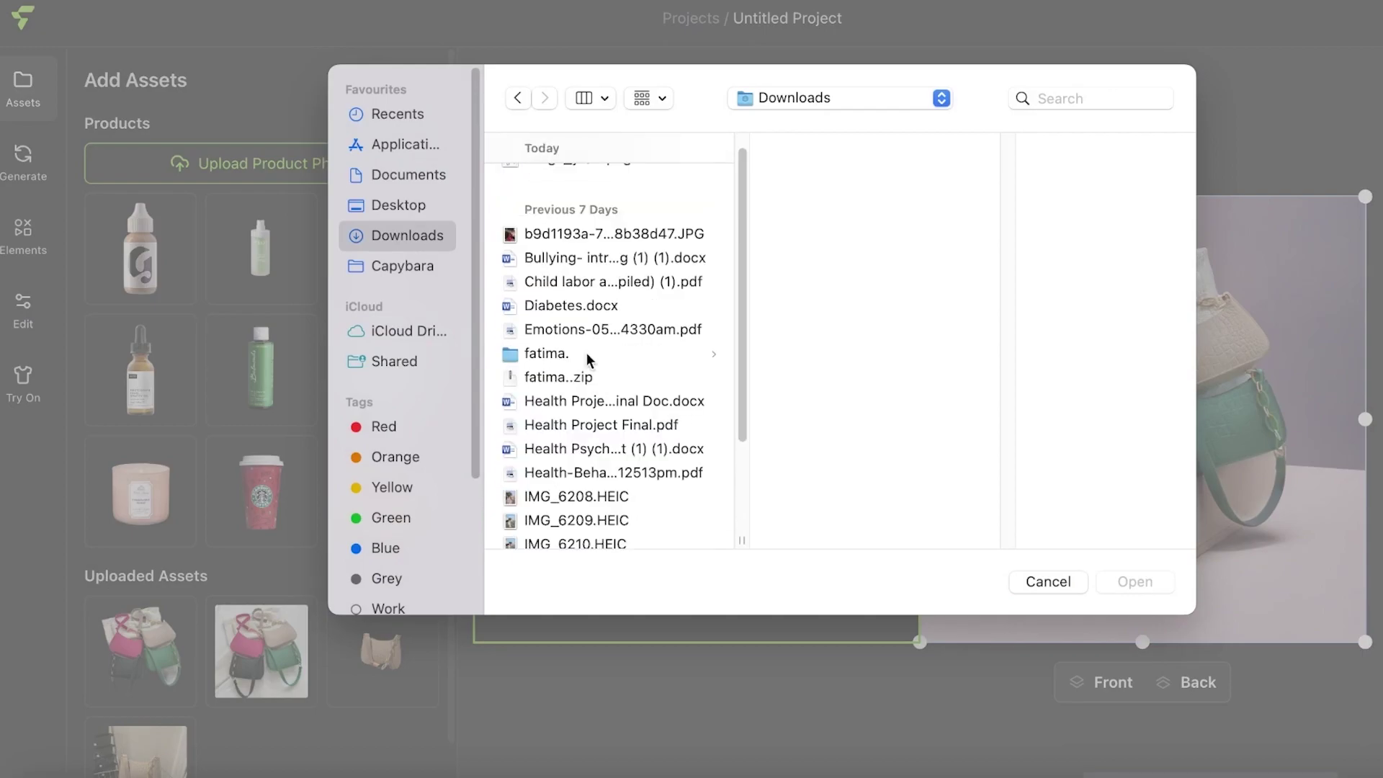
click(345, 207)
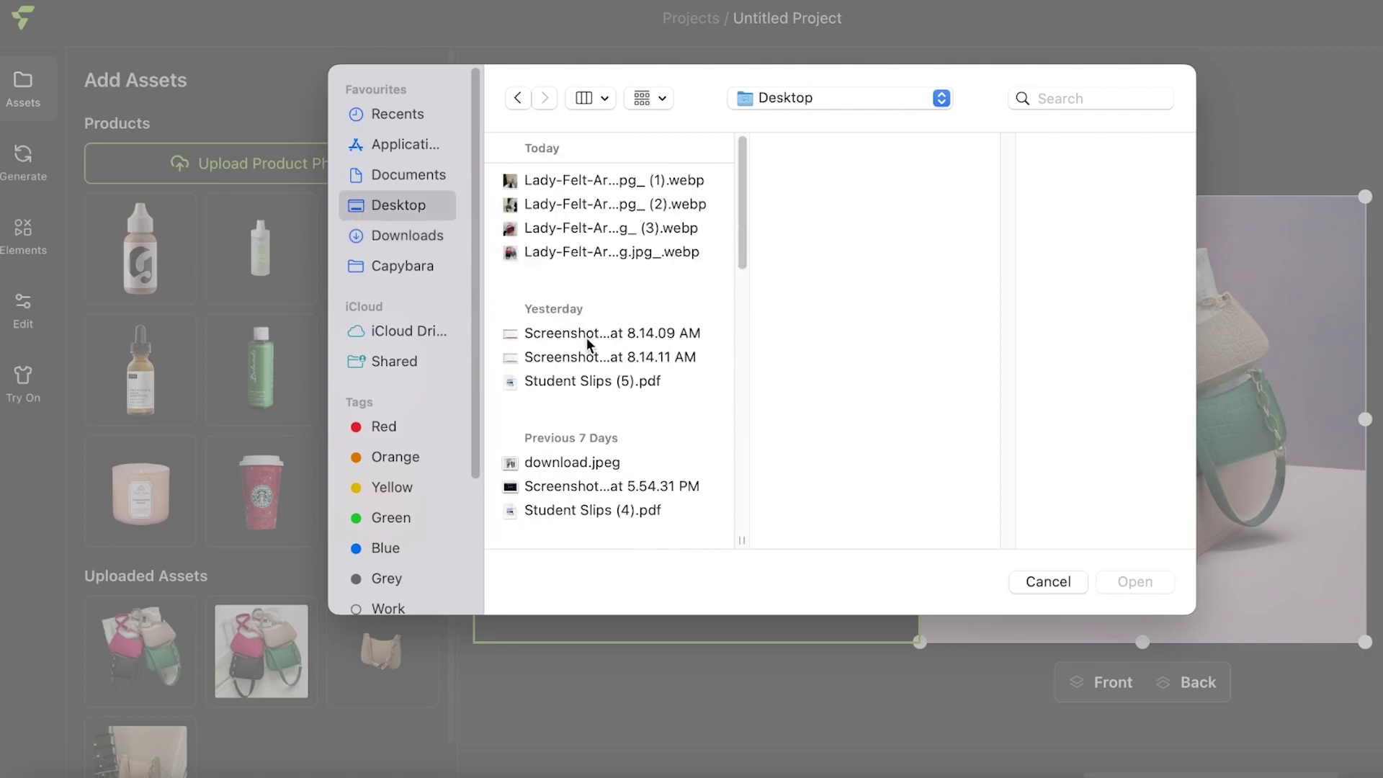
scroll(632, 475, down, 5)
scroll(620, 327, up, 3)
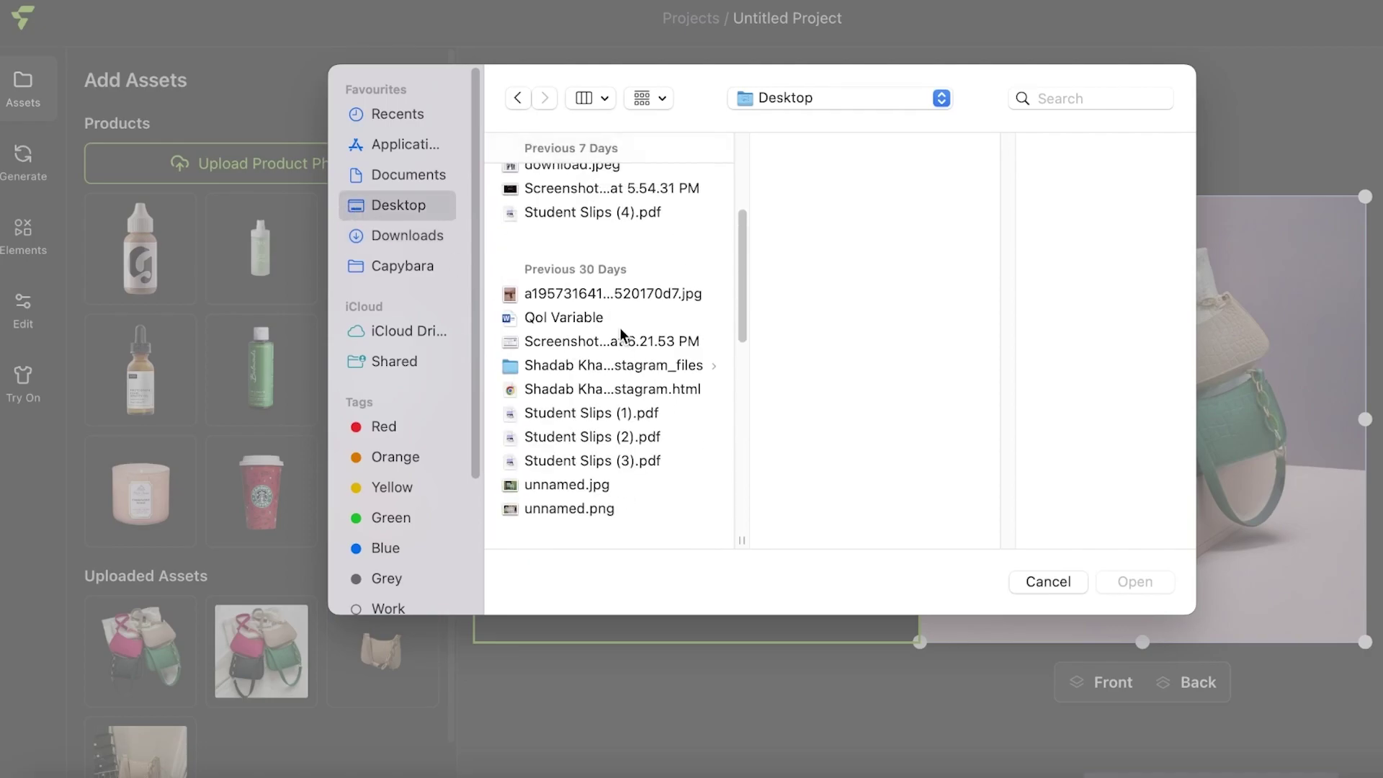
scroll(620, 300, down, 6)
scroll(619, 309, down, 3)
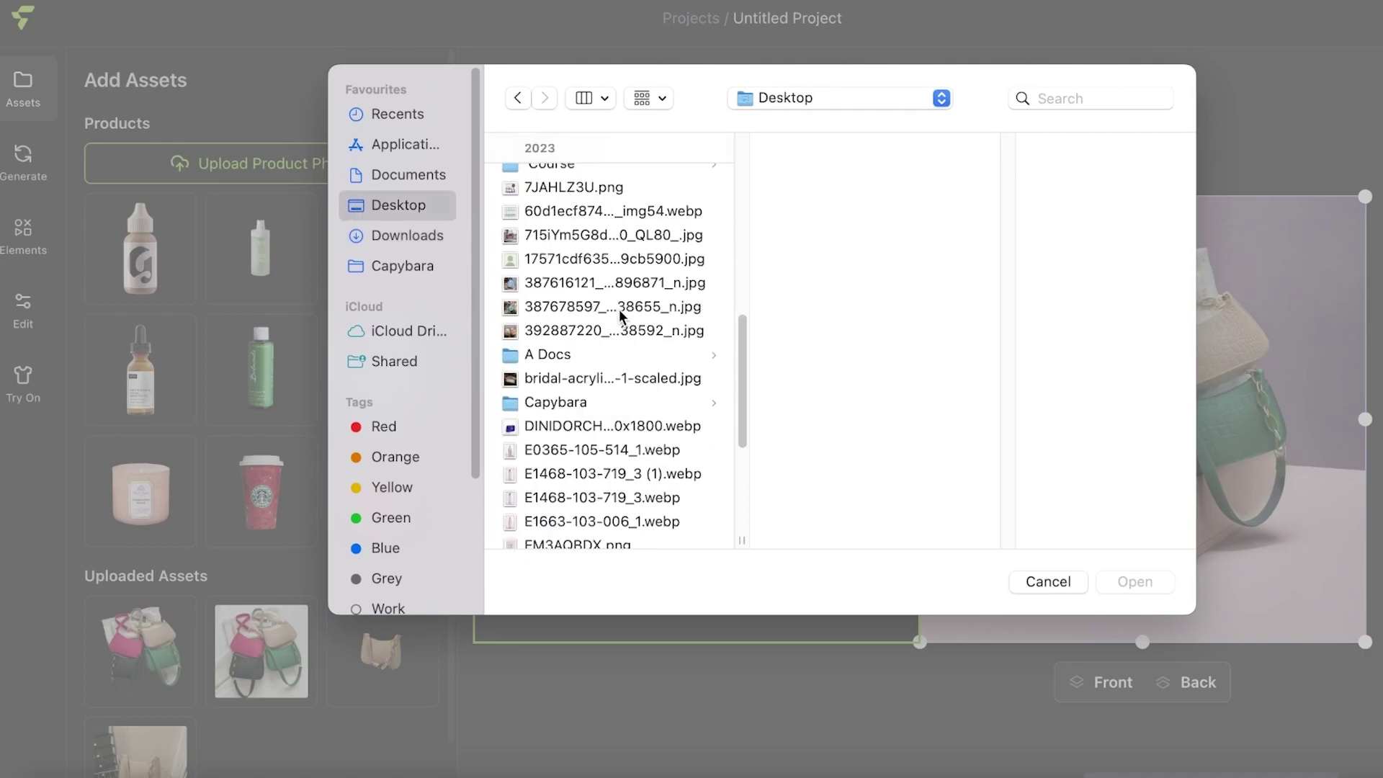
click(591, 512)
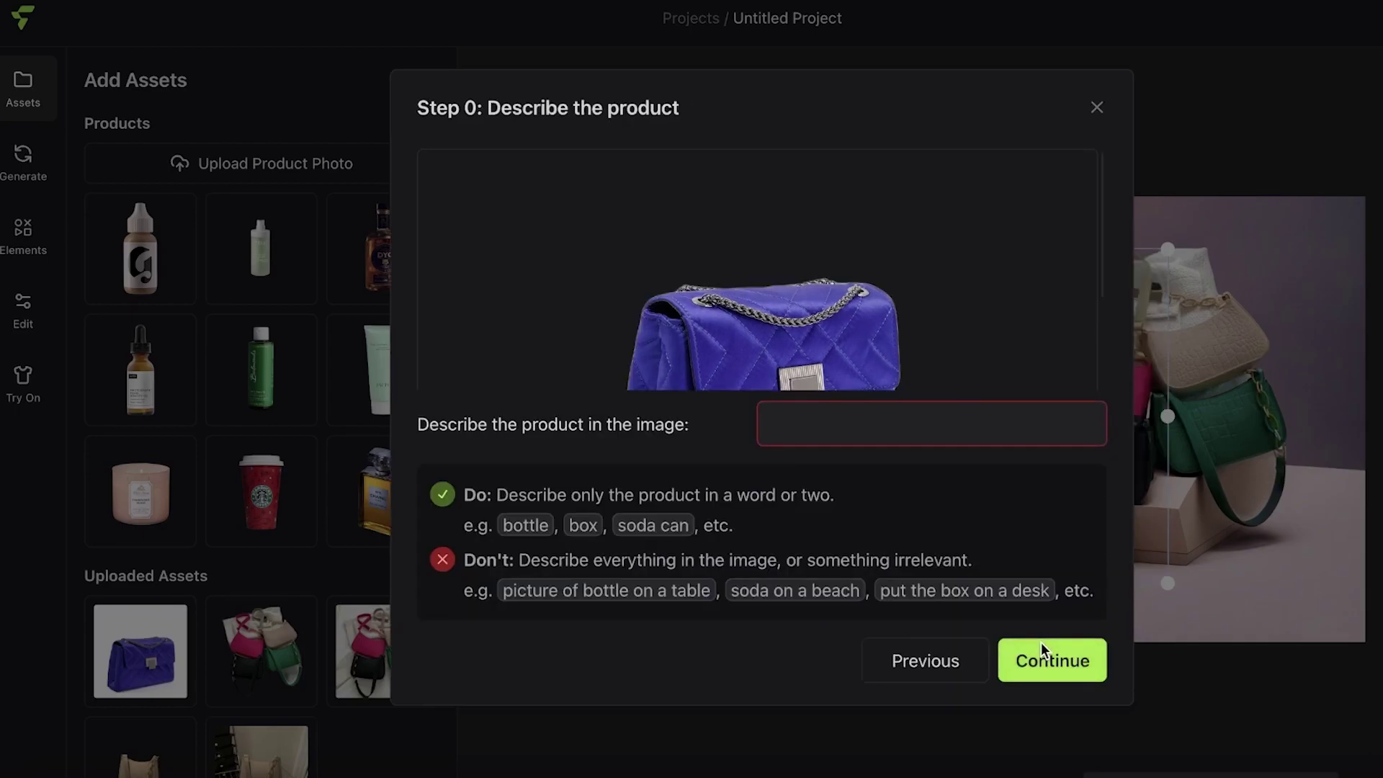
Describe the product as 'purse' and confirm to place it on the canvas
click(888, 430)
text(b)
key(BackSpace)
text(purse)
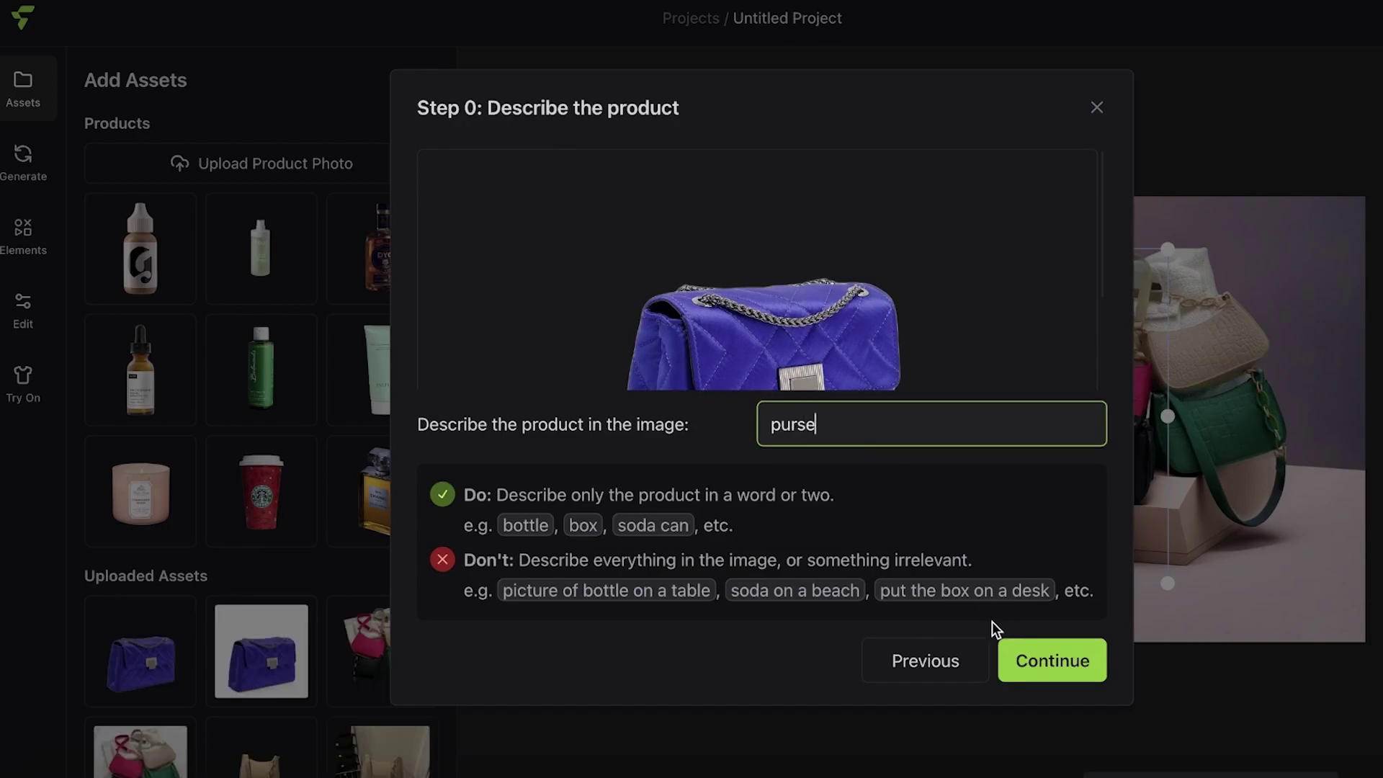
click(1005, 657)
Move the purse over the bags, then download and delete the generated bag scene
drag(1023, 469, 662, 485)
right_click(1096, 349)
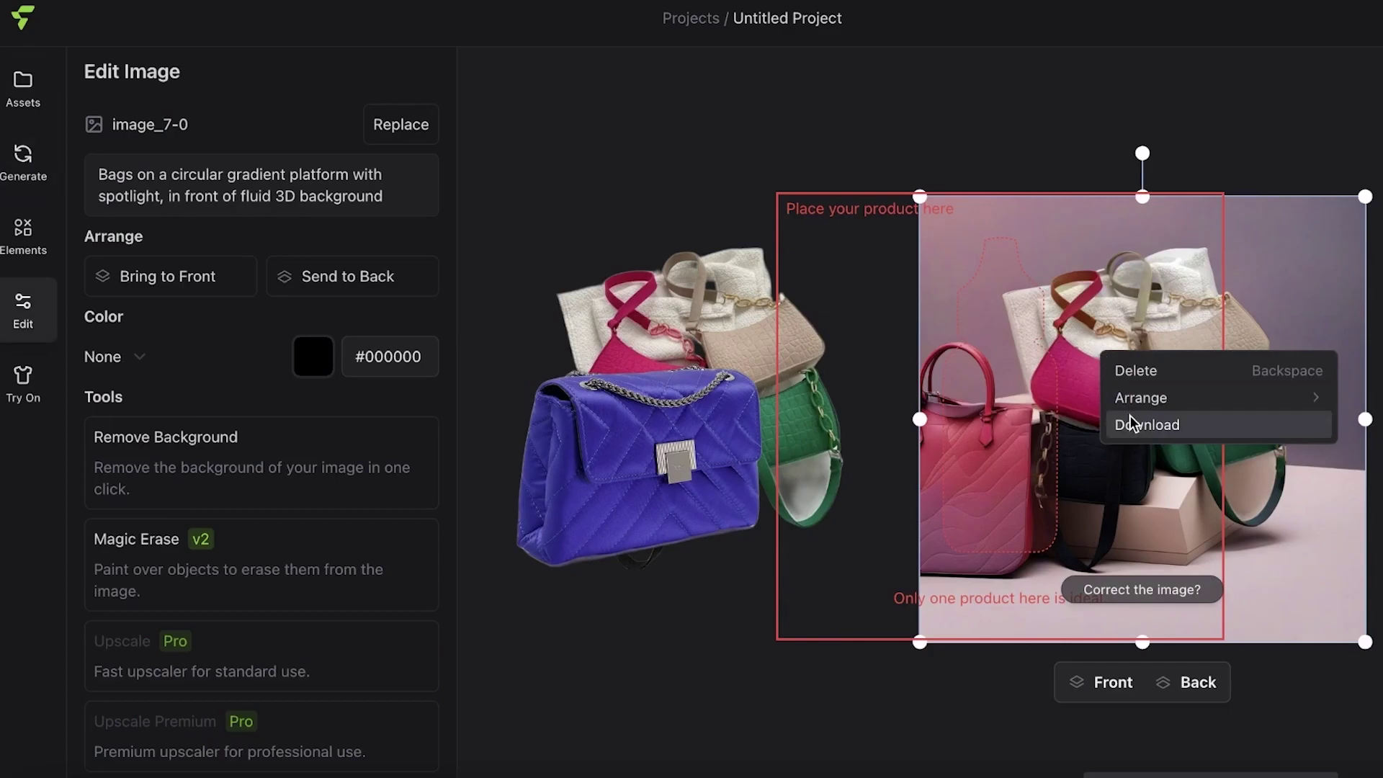
click(1131, 417)
right_click(1107, 330)
click(1145, 347)
Move the purse into the placement box and delete the bag group image
click(672, 310)
drag(673, 310, 869, 420)
click(627, 338)
right_click(617, 330)
mouse_move(746, 375)
click(731, 350)
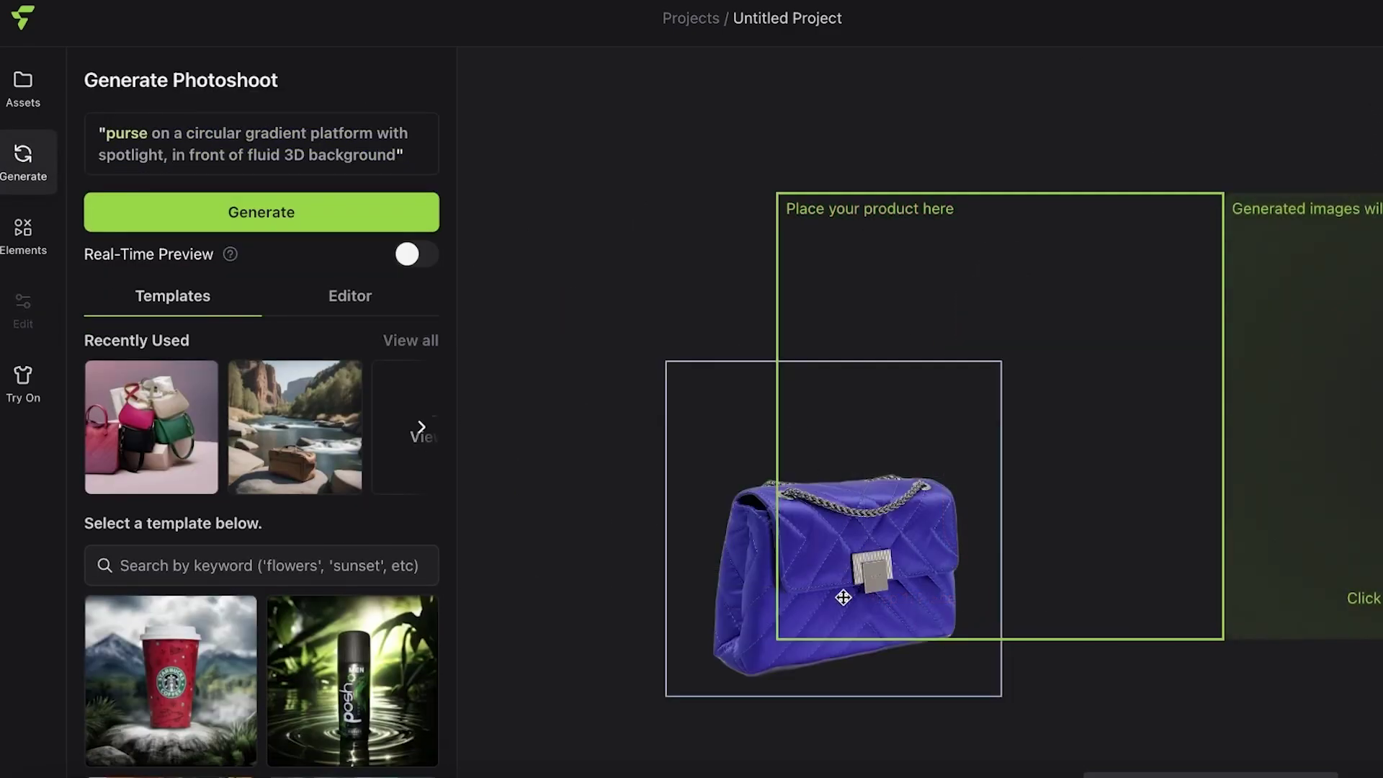
Set the purse's placement to 'standing on' a 'circular reflective platform'
click(954, 431)
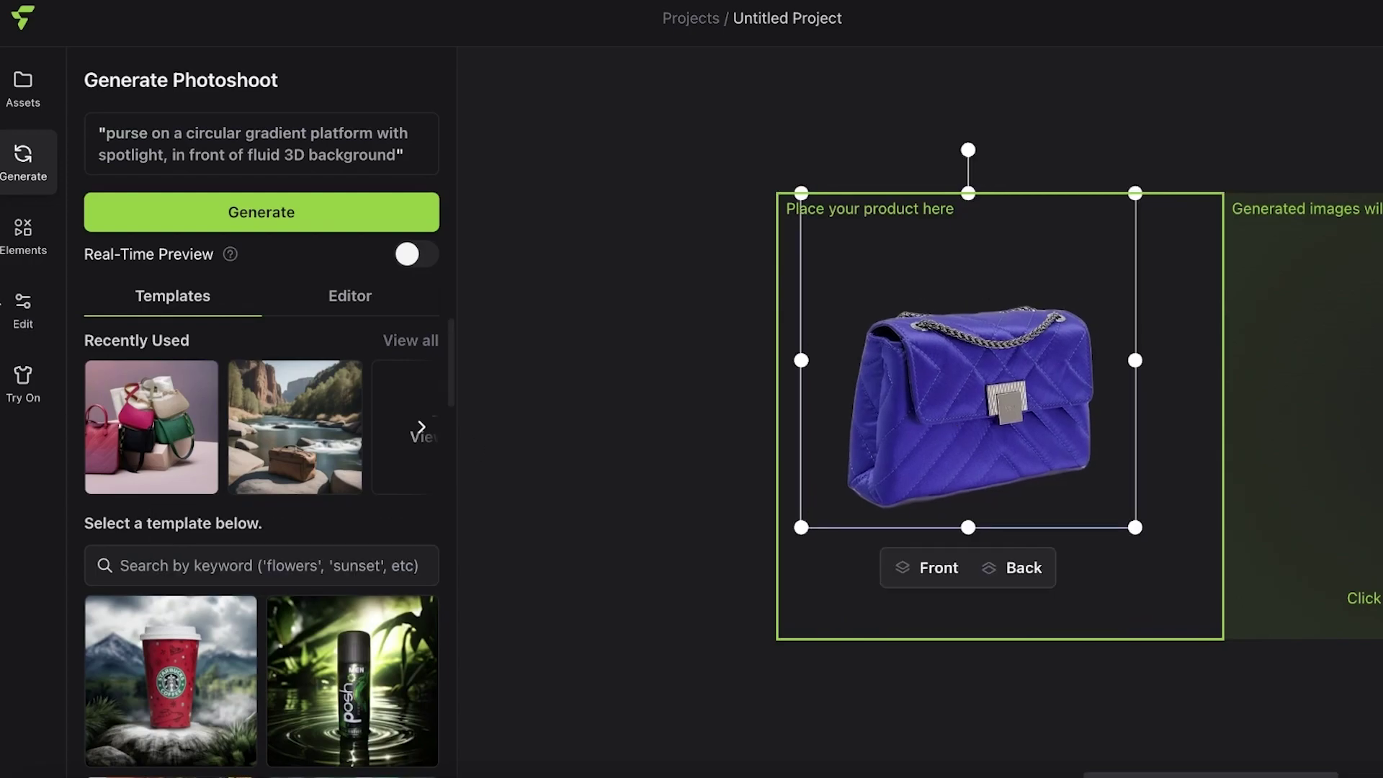
click(358, 306)
click(335, 403)
click(339, 391)
scroll(317, 416, down, 1)
click(163, 463)
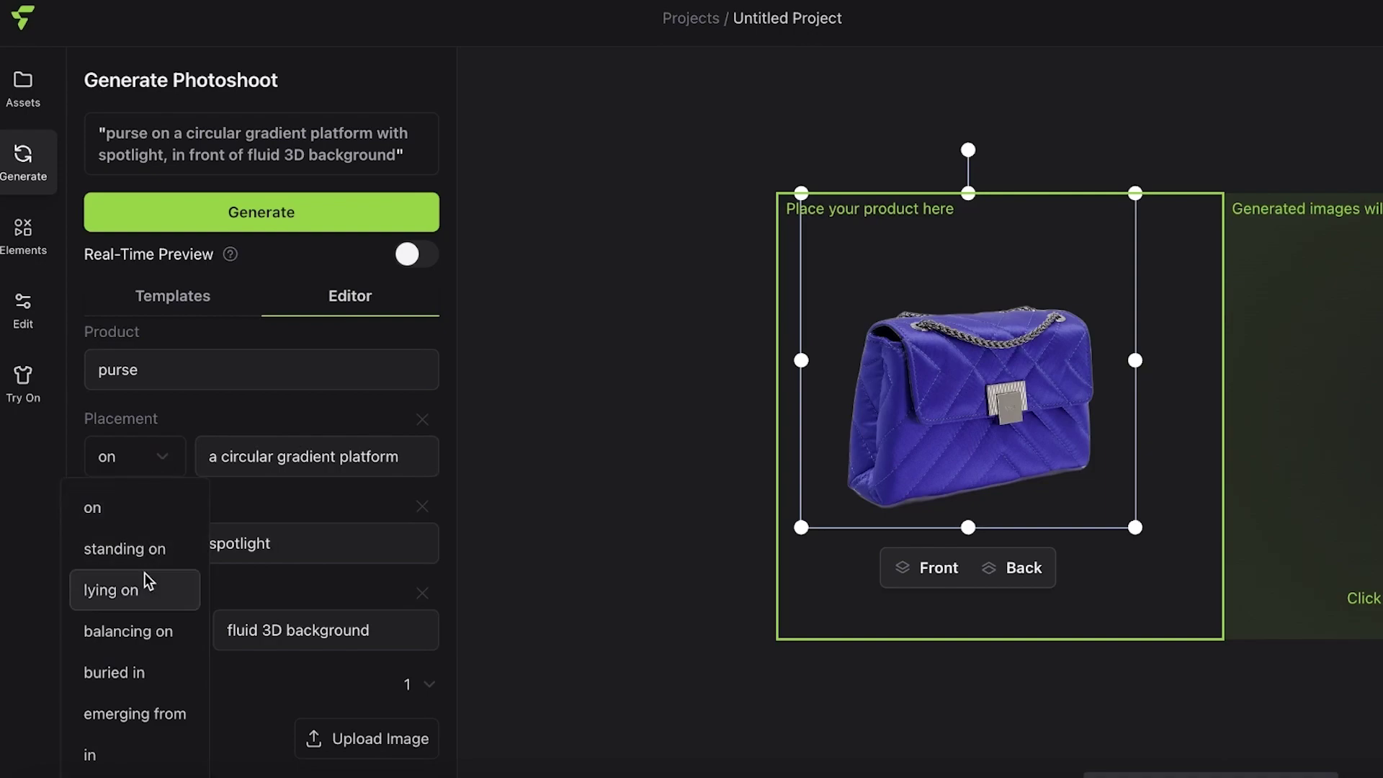
click(137, 551)
click(375, 494)
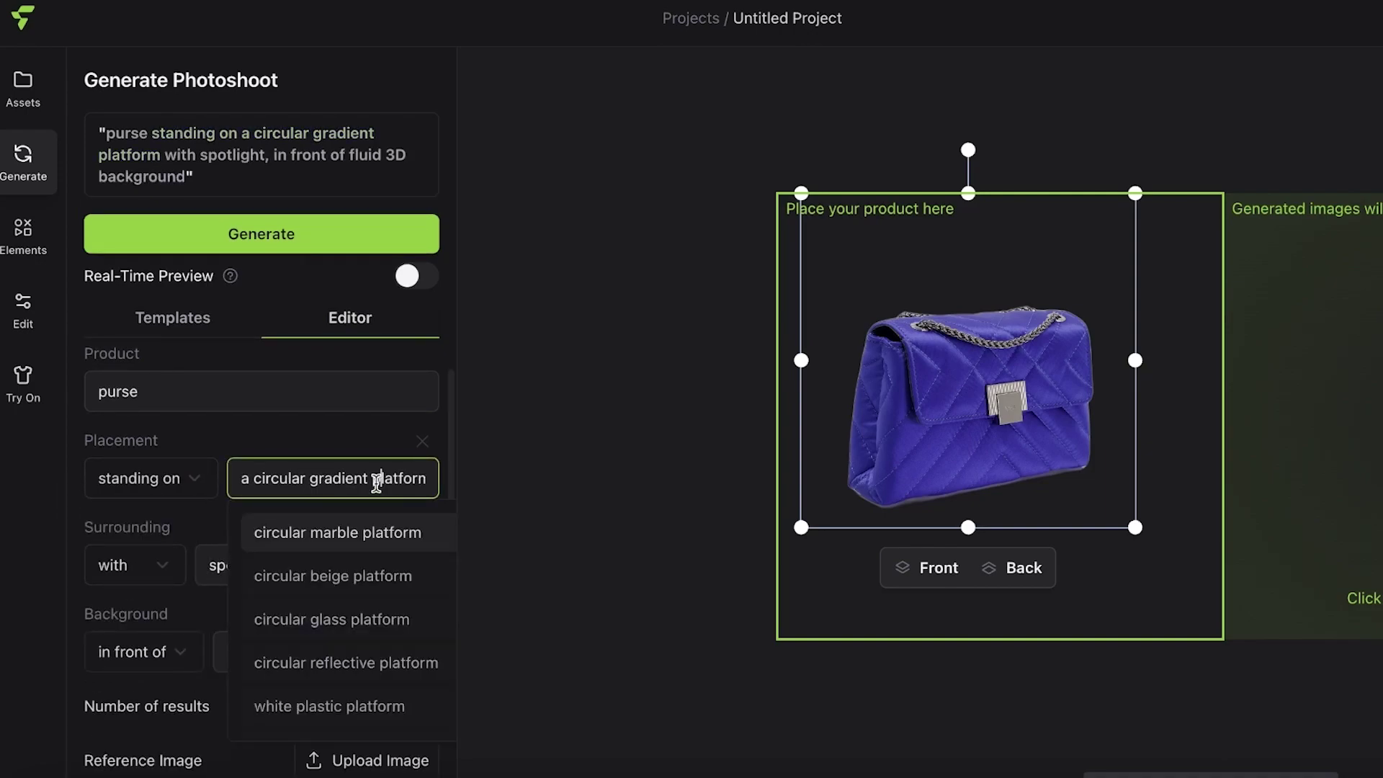
click(355, 658)
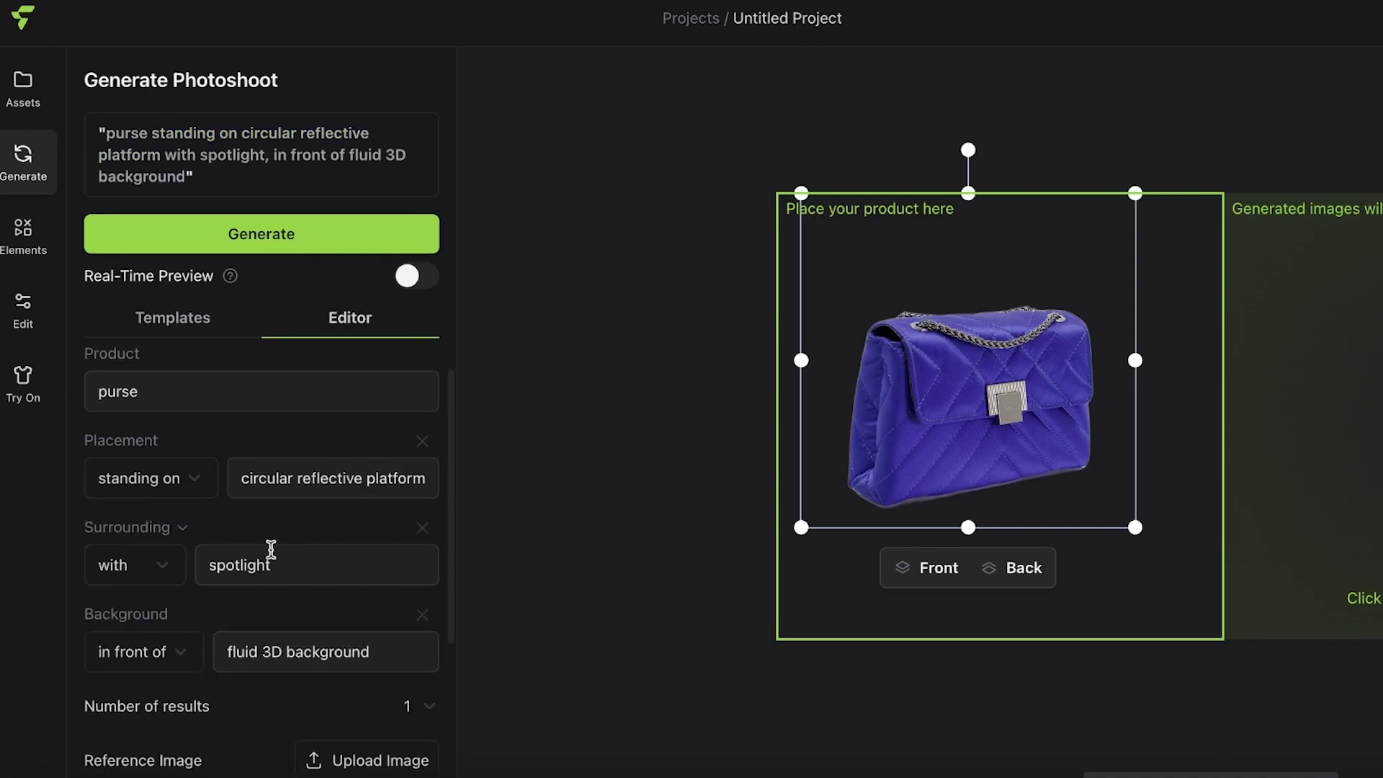
Set the surrounding to 'surrounded by' 'flowers'
click(172, 580)
click(277, 576)
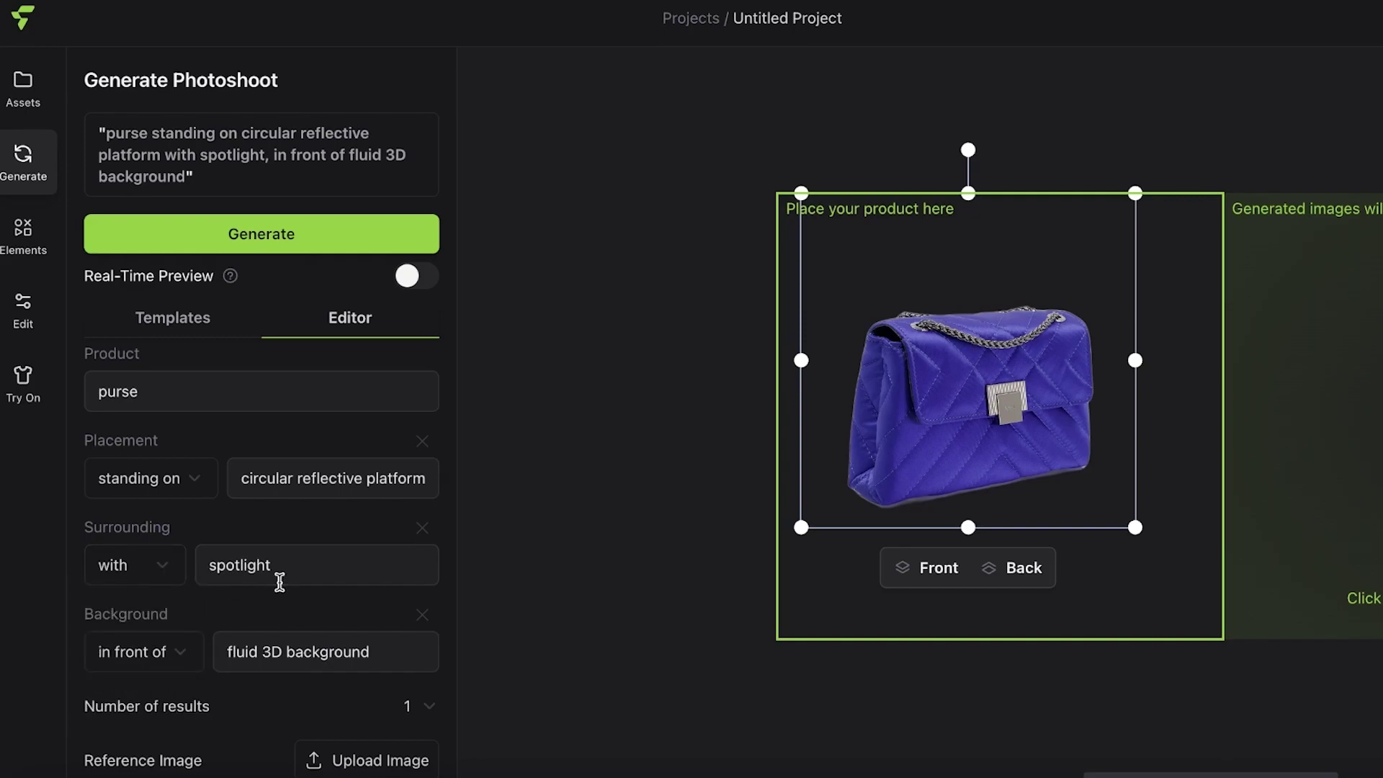
click(186, 573)
click(166, 702)
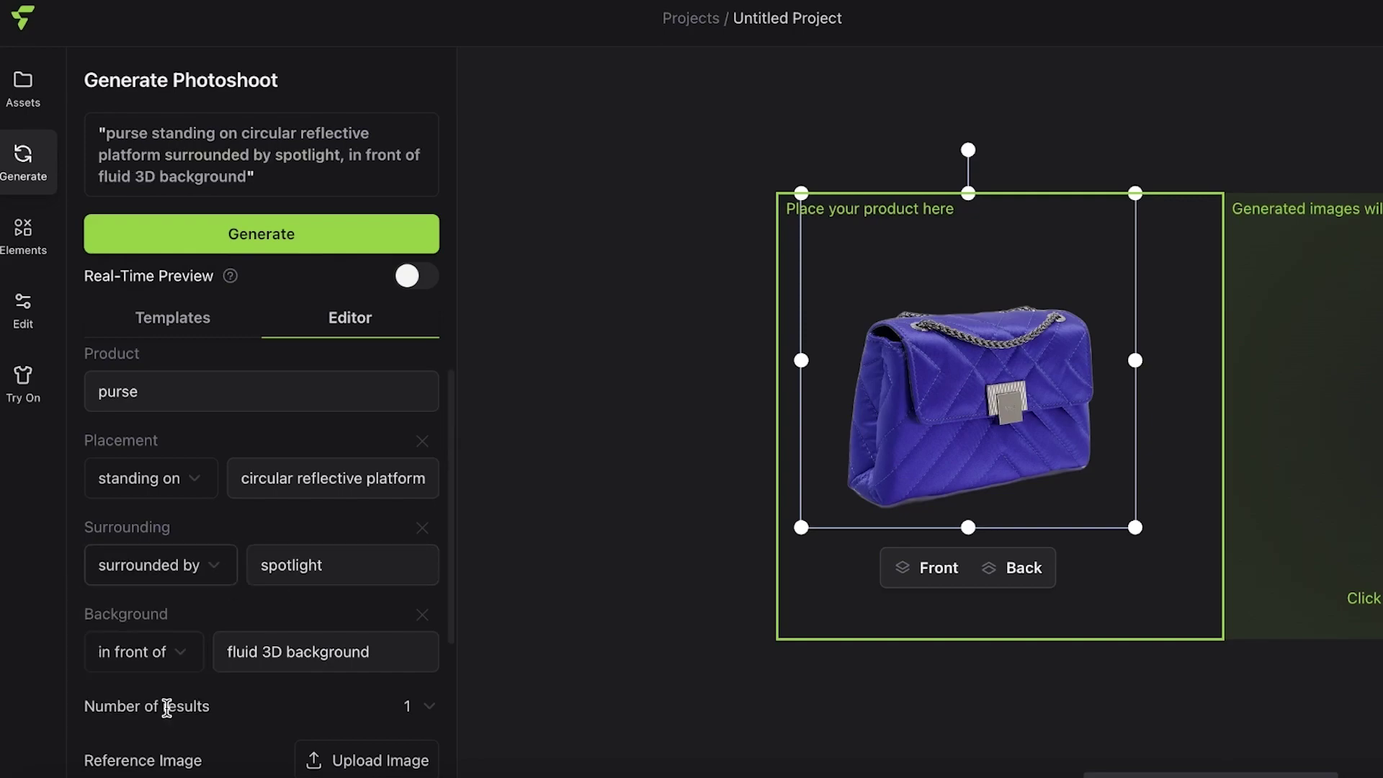
click(299, 576)
click(300, 703)
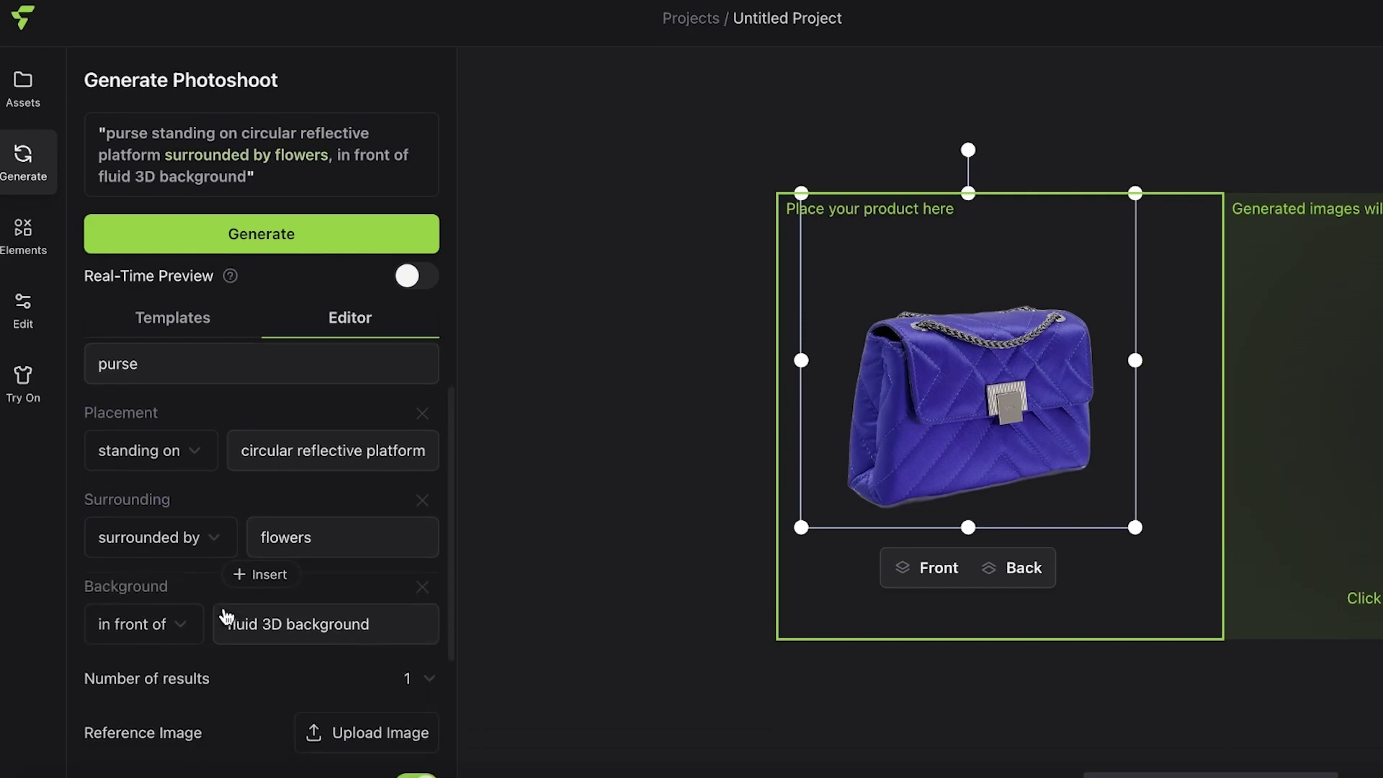
Replace the old fluid 3D background description with 'paris street'
click(141, 605)
click(315, 627)
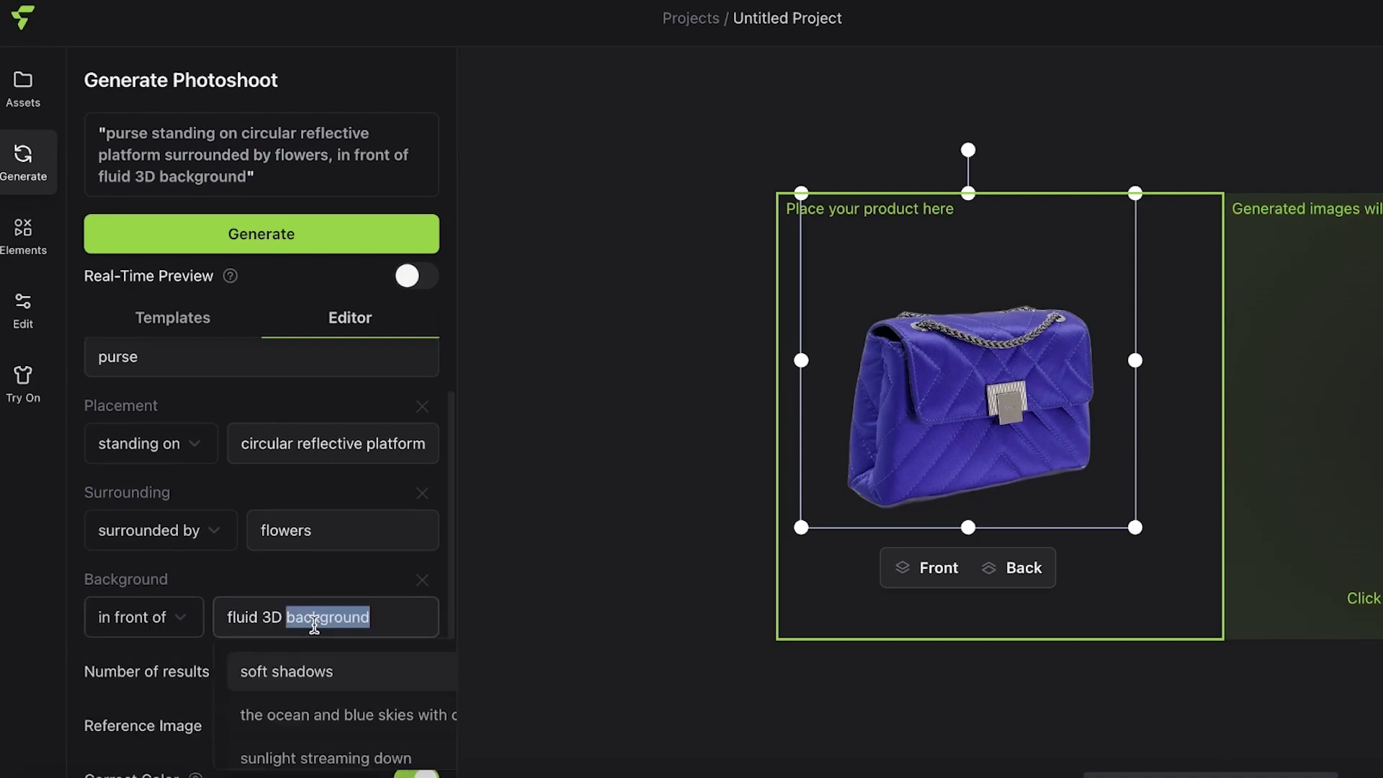
key(BackSpace)
text(a)
key(BackSpace)
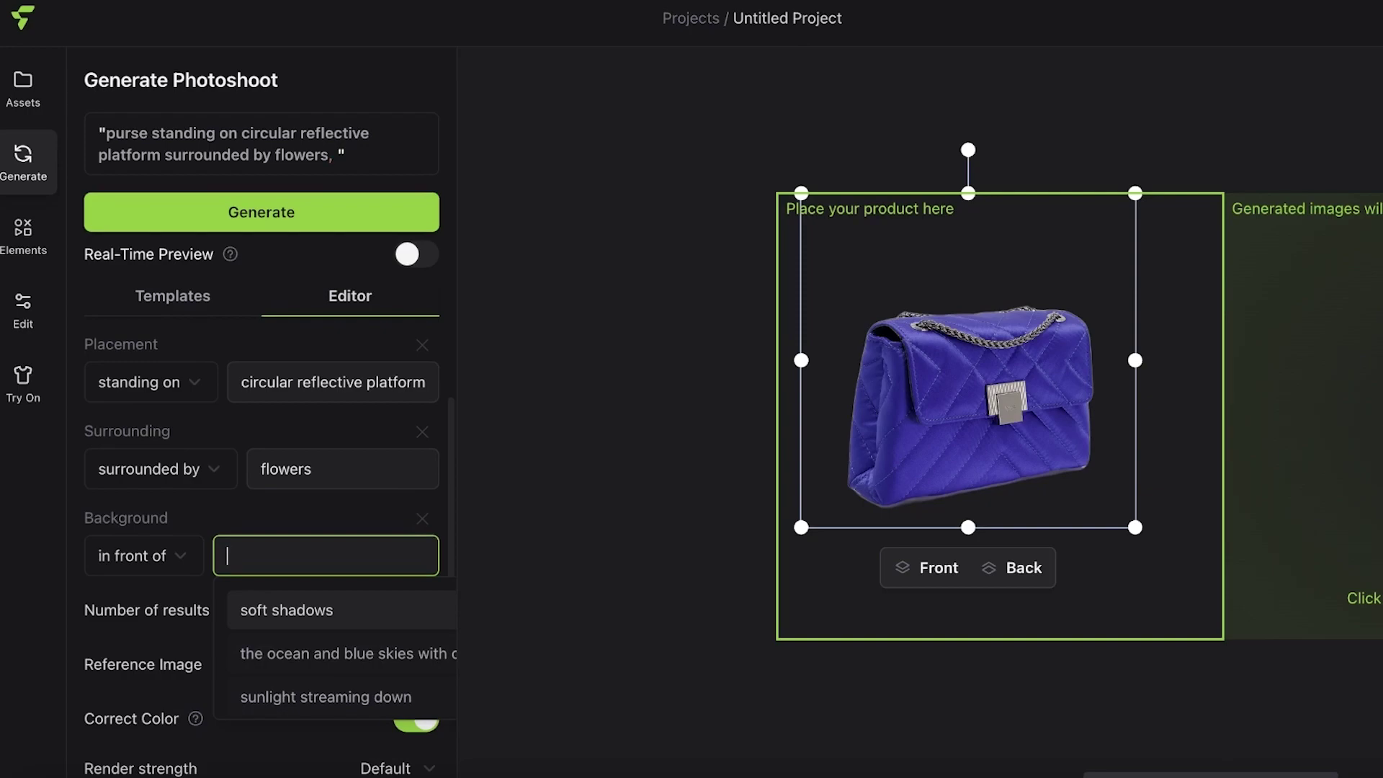
text(paris street)
scroll(278, 596, down, 3)
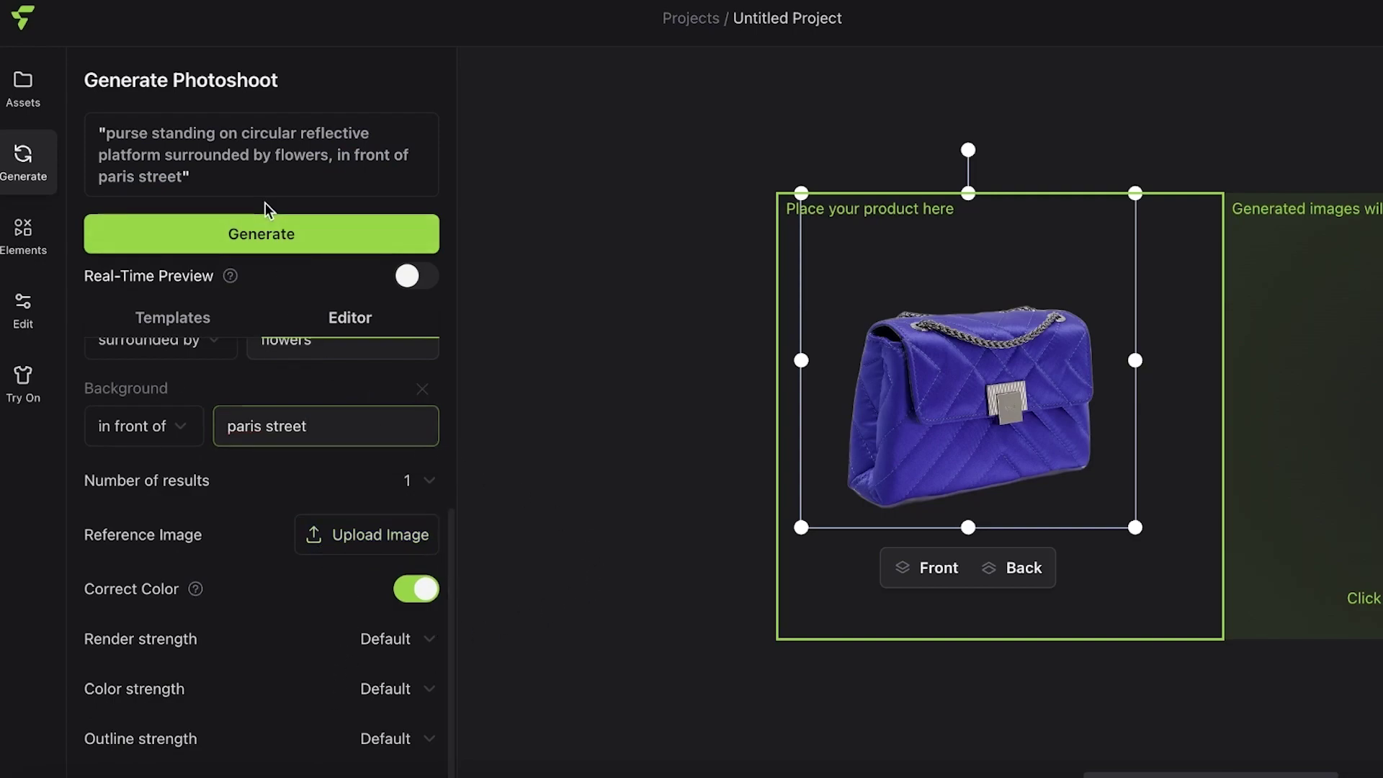
Generate a photoshoot of the purse on a round reflective platform among pink and white flowers
click(274, 236)
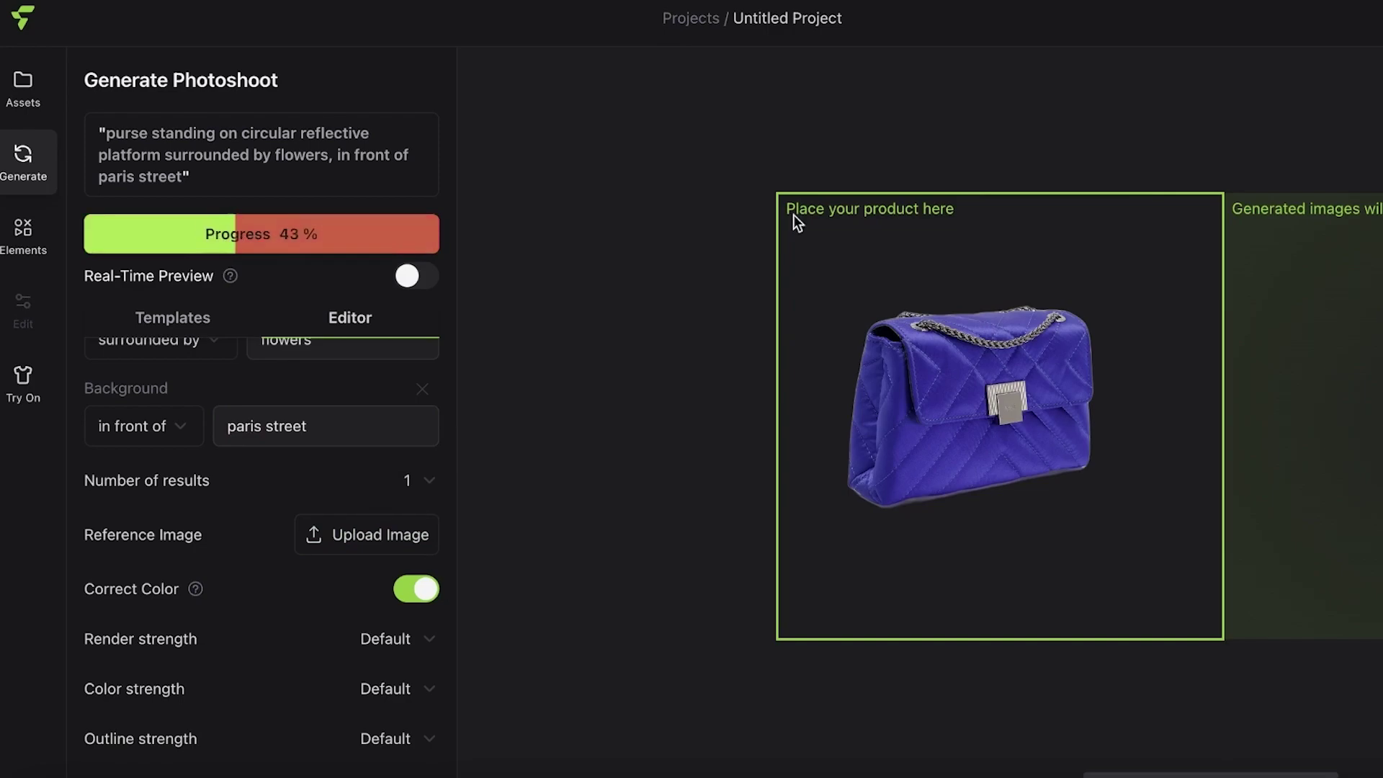
drag(576, 499, 497, 484)
drag(1223, 774, 1304, 762)
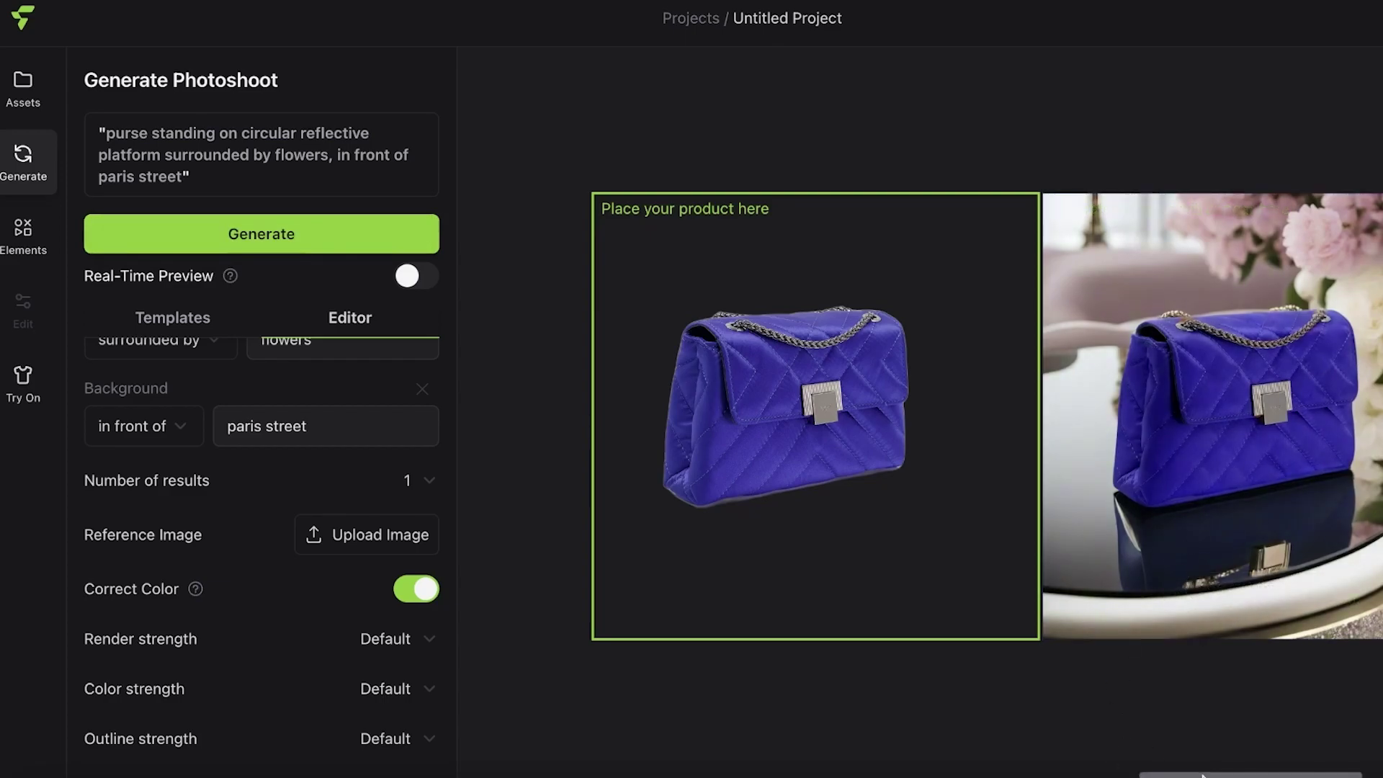
scroll(1203, 775, right, 3)
Nudge the generated purse scene slightly right so it sits snugly against the product frame
click(1107, 263)
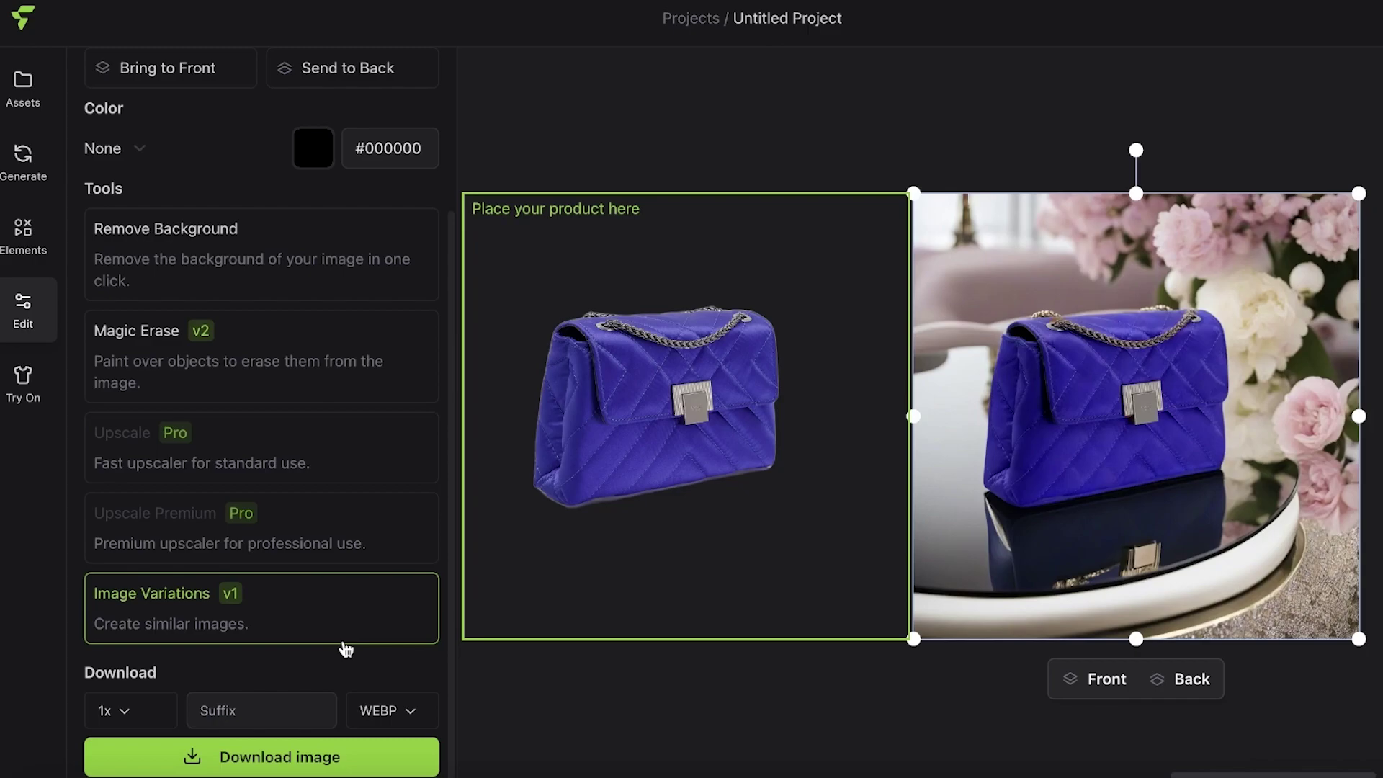
mouse_move(1023, 401)
mouse_down()
mouse_move(1010, 376)
mouse_move(1028, 402)
mouse_up()
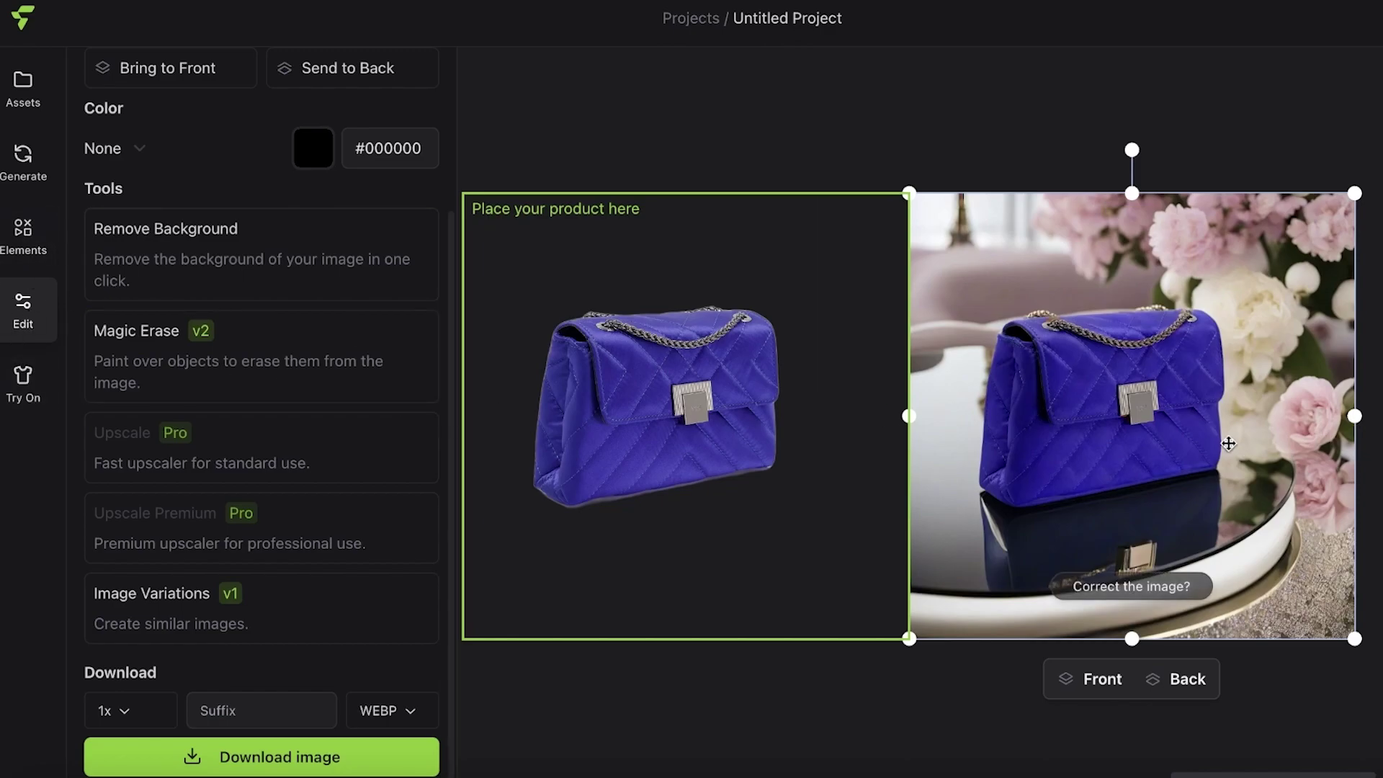
click(6, 249)
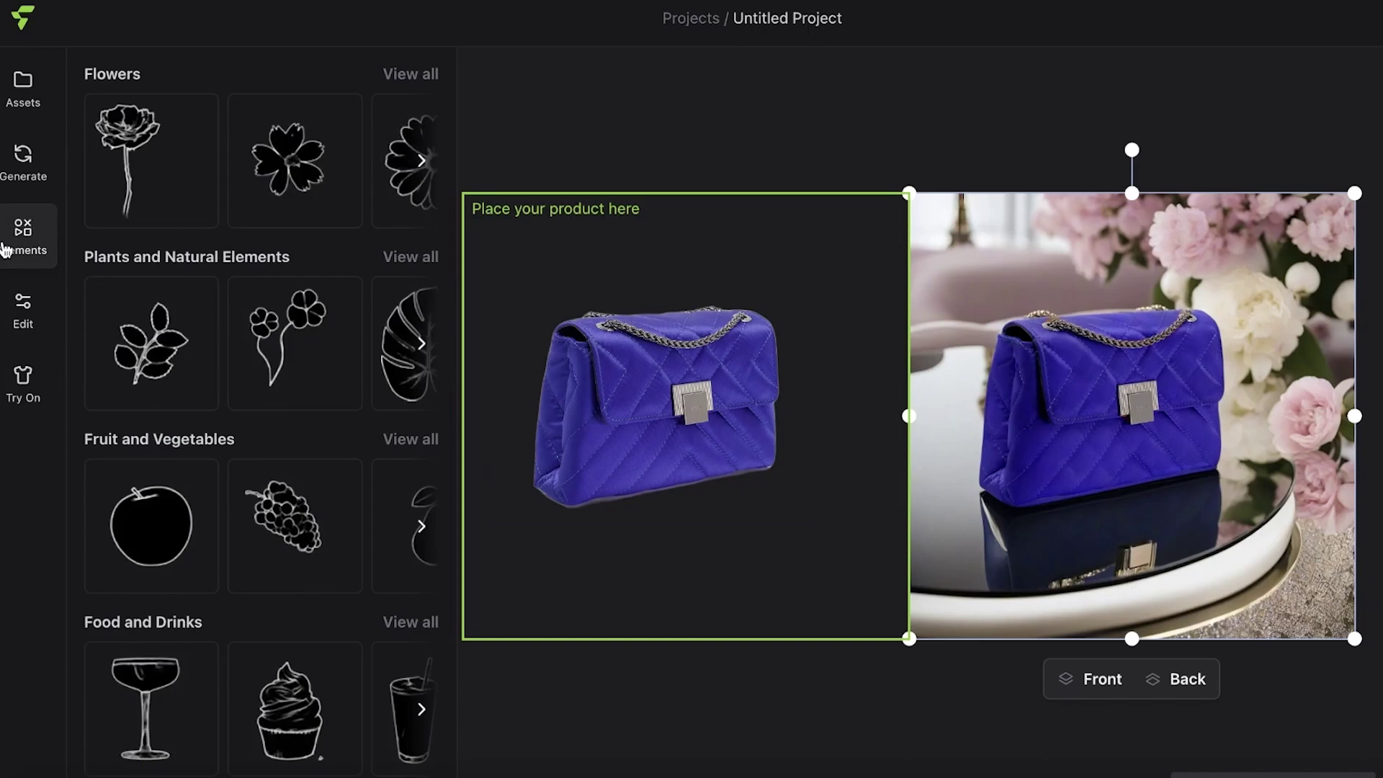
drag(176, 309, 1300, 590)
key(Delete)
scroll(253, 401, down, 1)
click(383, 607)
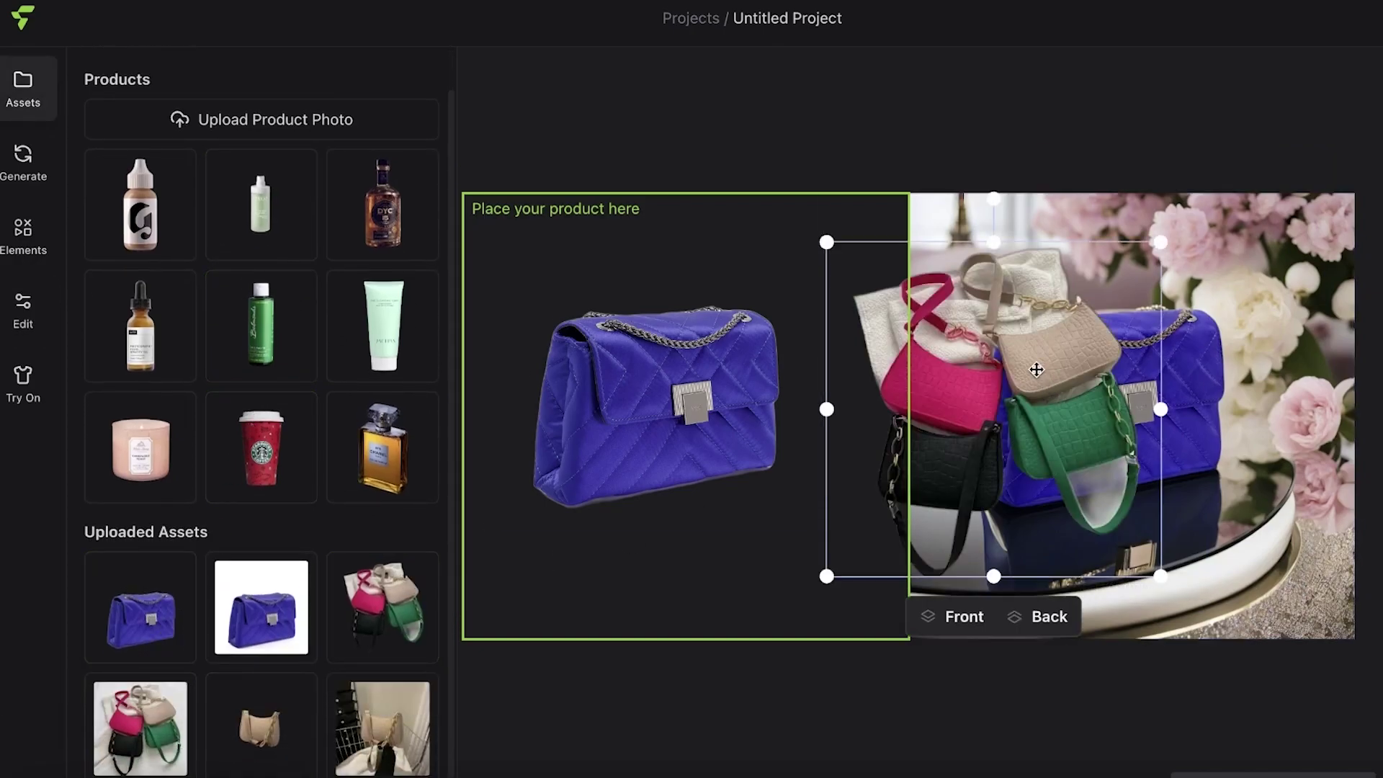
mouse_move(1015, 335)
mouse_down()
mouse_move(1008, 479)
mouse_move(1037, 338)
mouse_move(1007, 335)
mouse_up()
key(Delete)
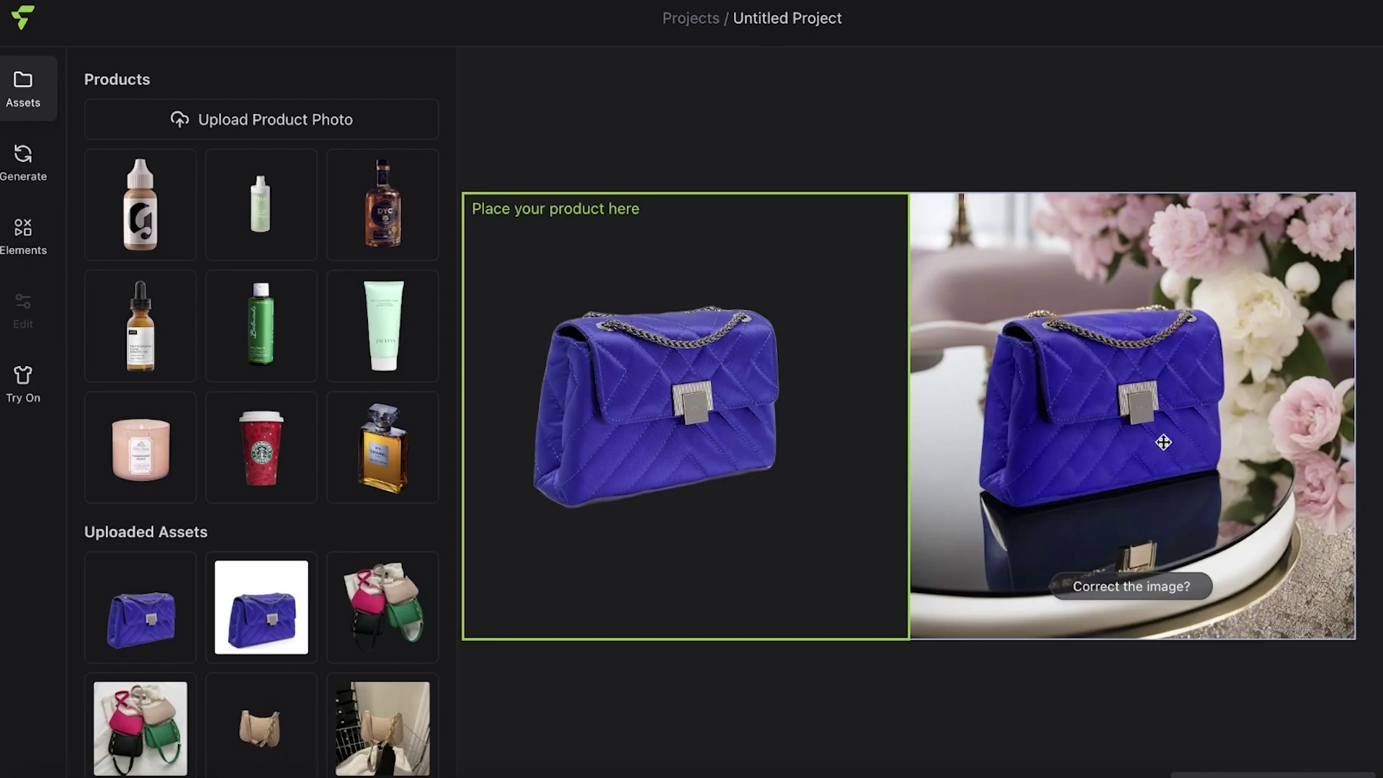
Enlarge the generated purse scene and move it right, partly overlapping the product frame
click(1128, 600)
drag(1148, 540, 1083, 452)
drag(917, 484, 663, 698)
drag(695, 504, 911, 504)
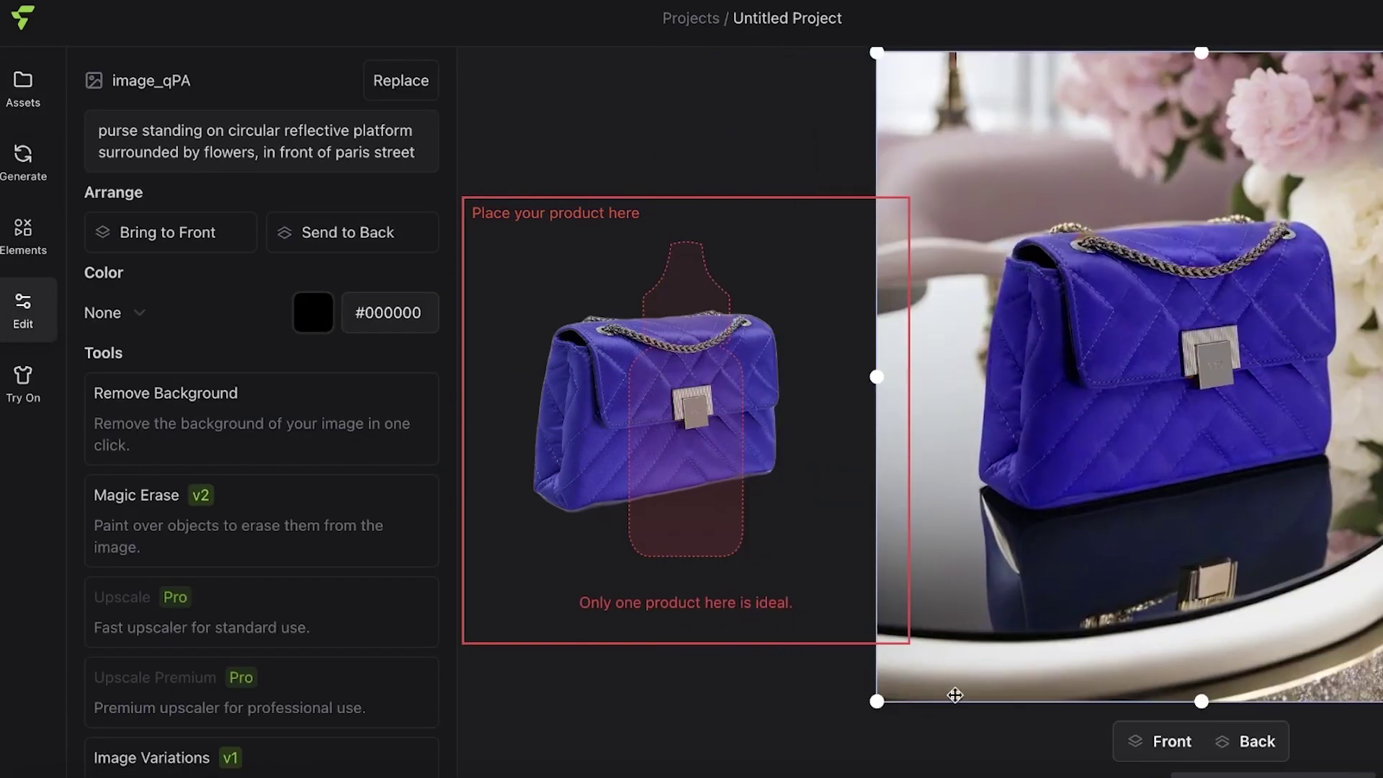
scroll(1360, 765, right, 3)
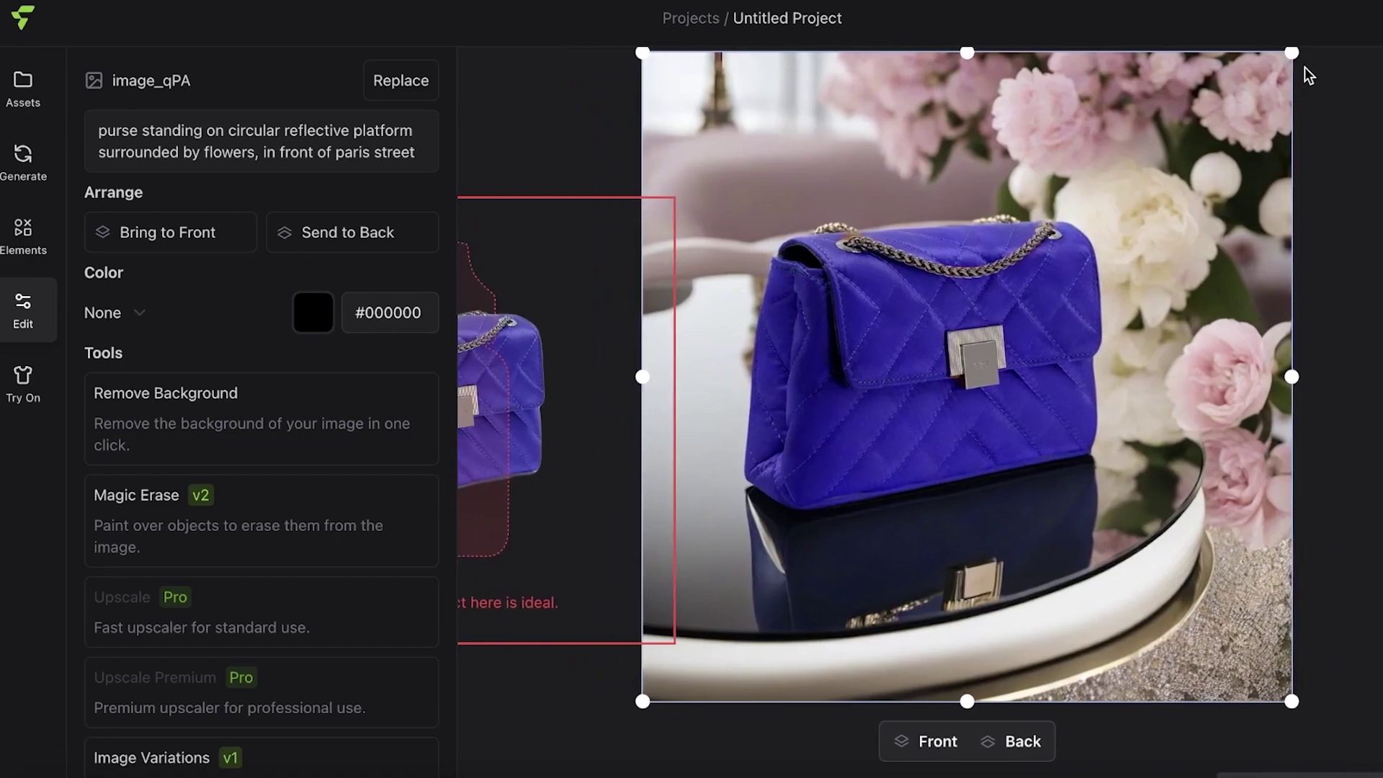
click(1304, 72)
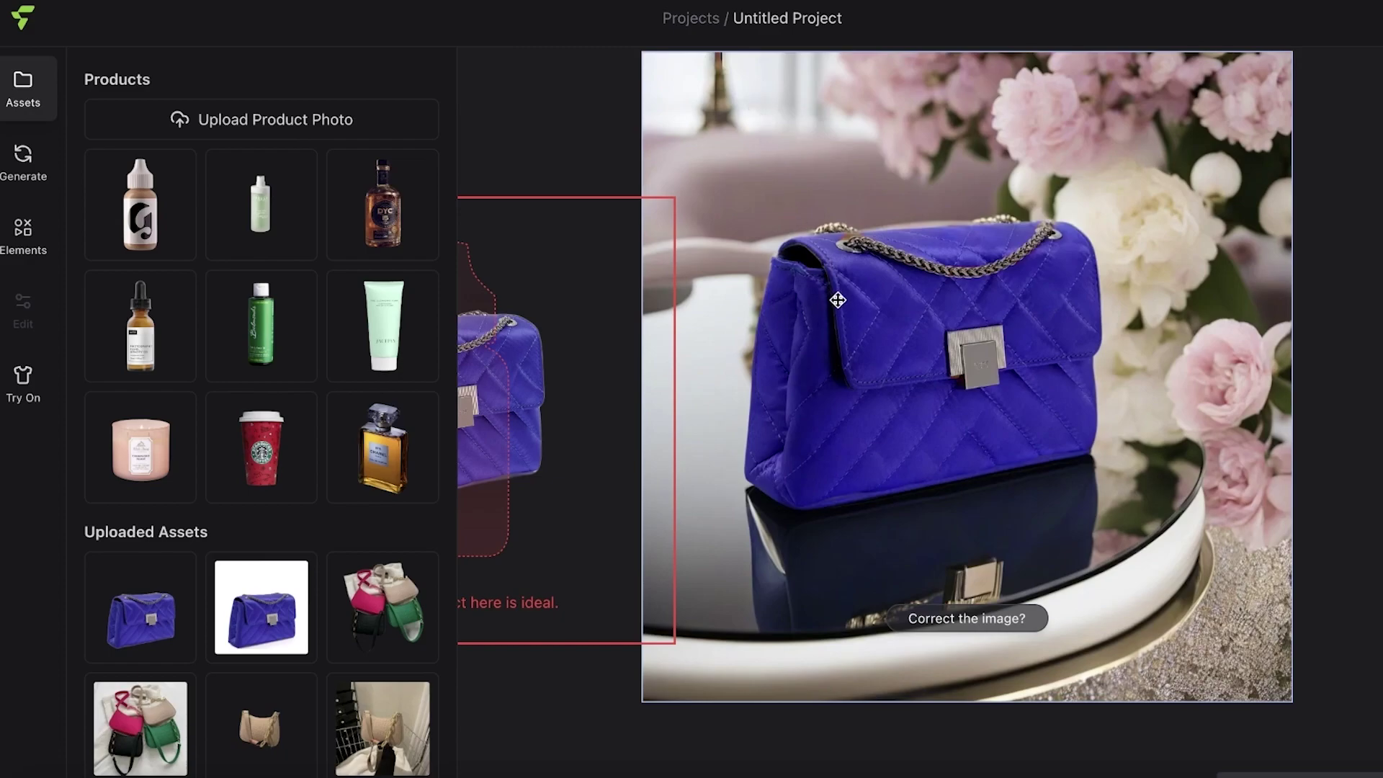
drag(1059, 322, 1160, 327)
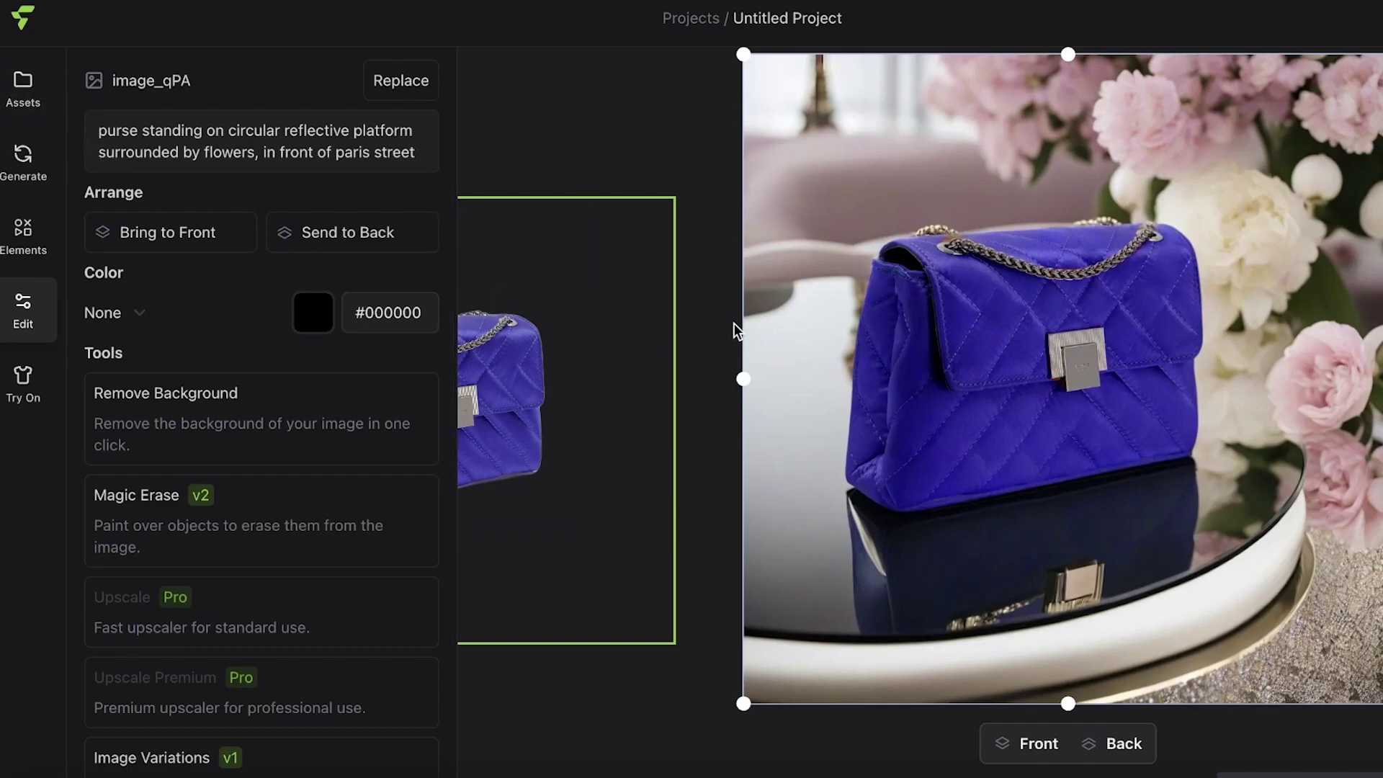
Download the purse scene as image_qPA.webp and check the 83.2 KB file
mouse_move(871, 358)
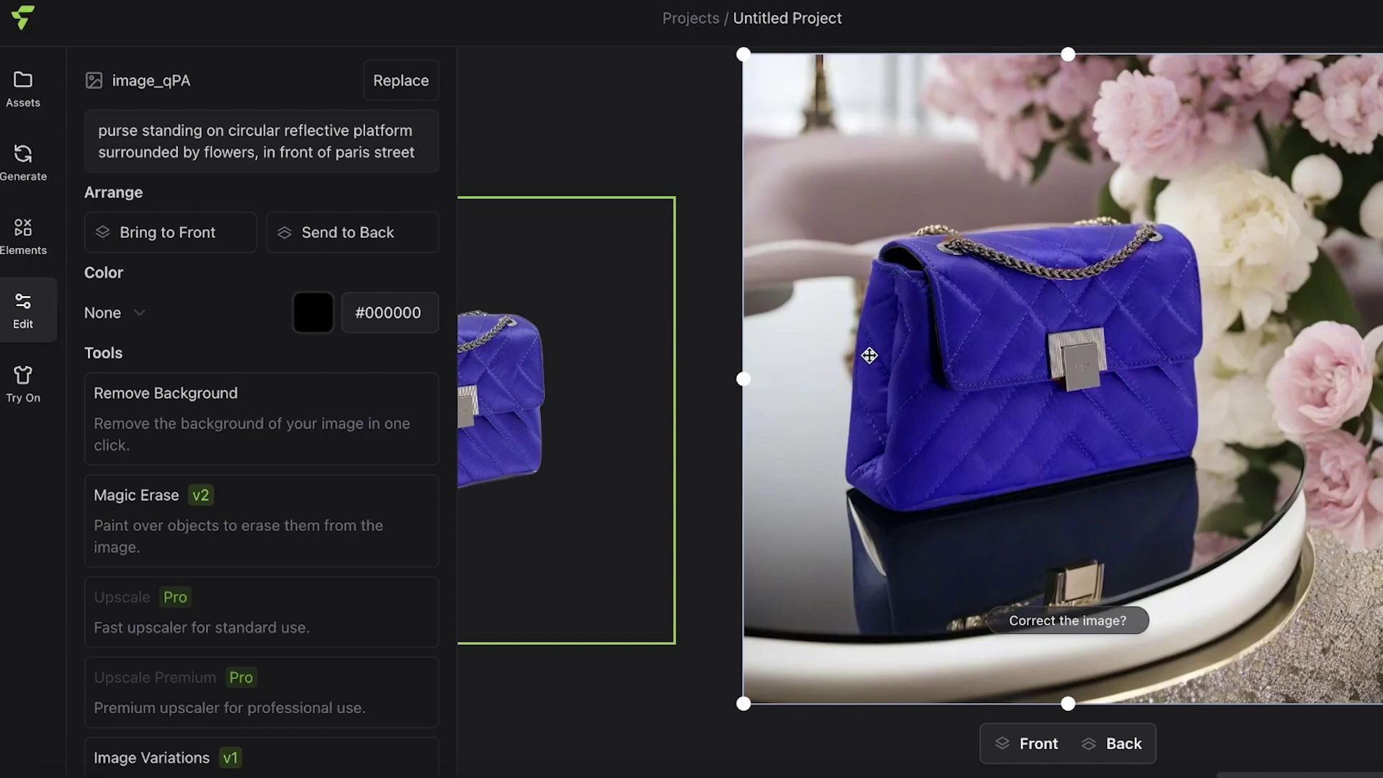
drag(870, 355, 862, 365)
right_click(862, 350)
mouse_move(886, 389)
click(909, 417)
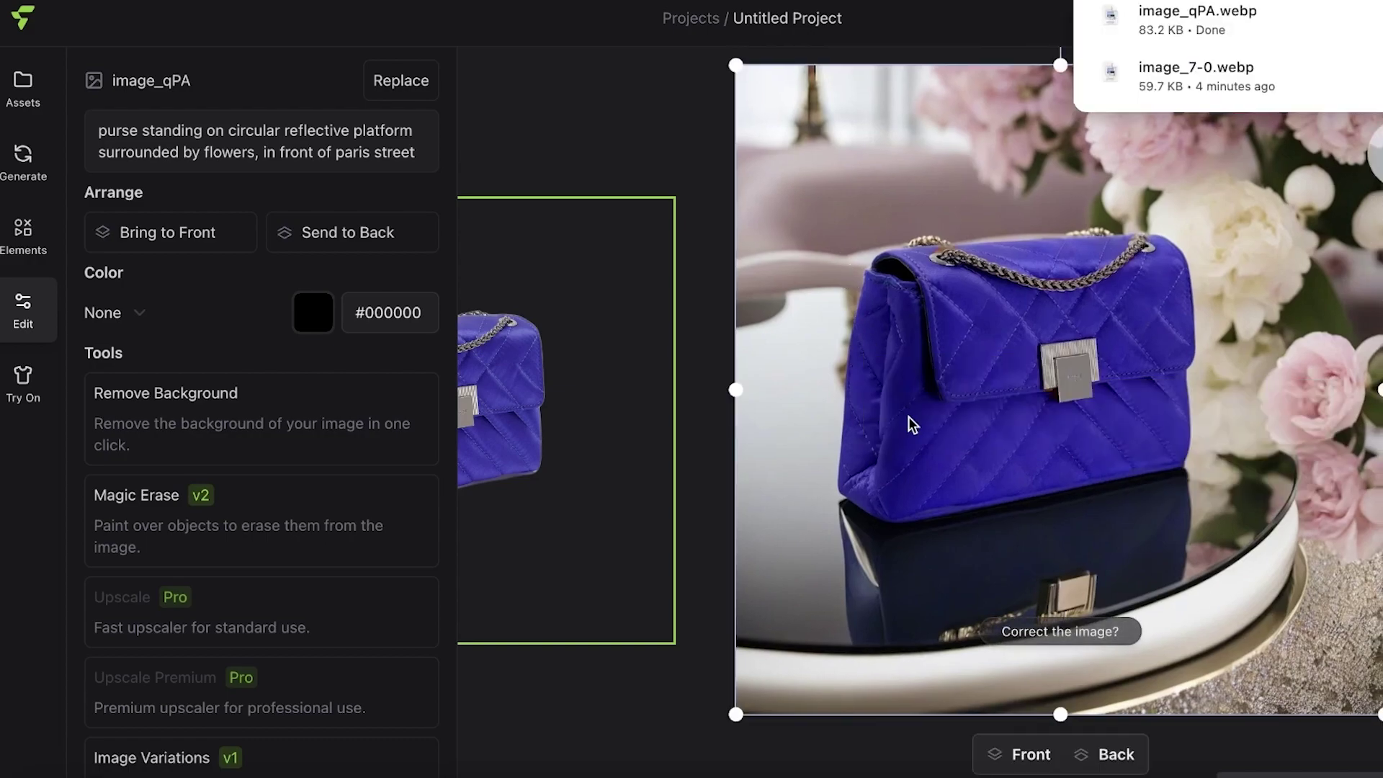
click(1244, 36)
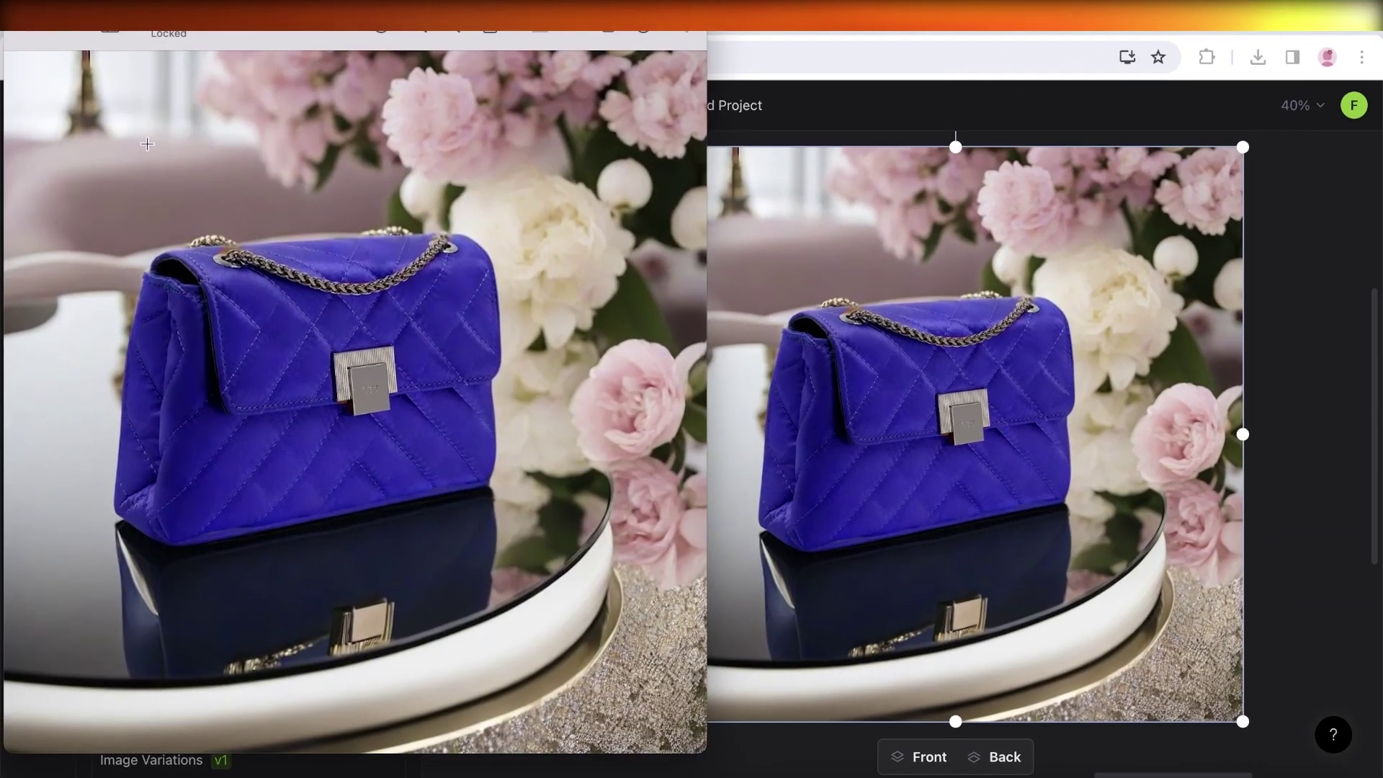
click(32, 40)
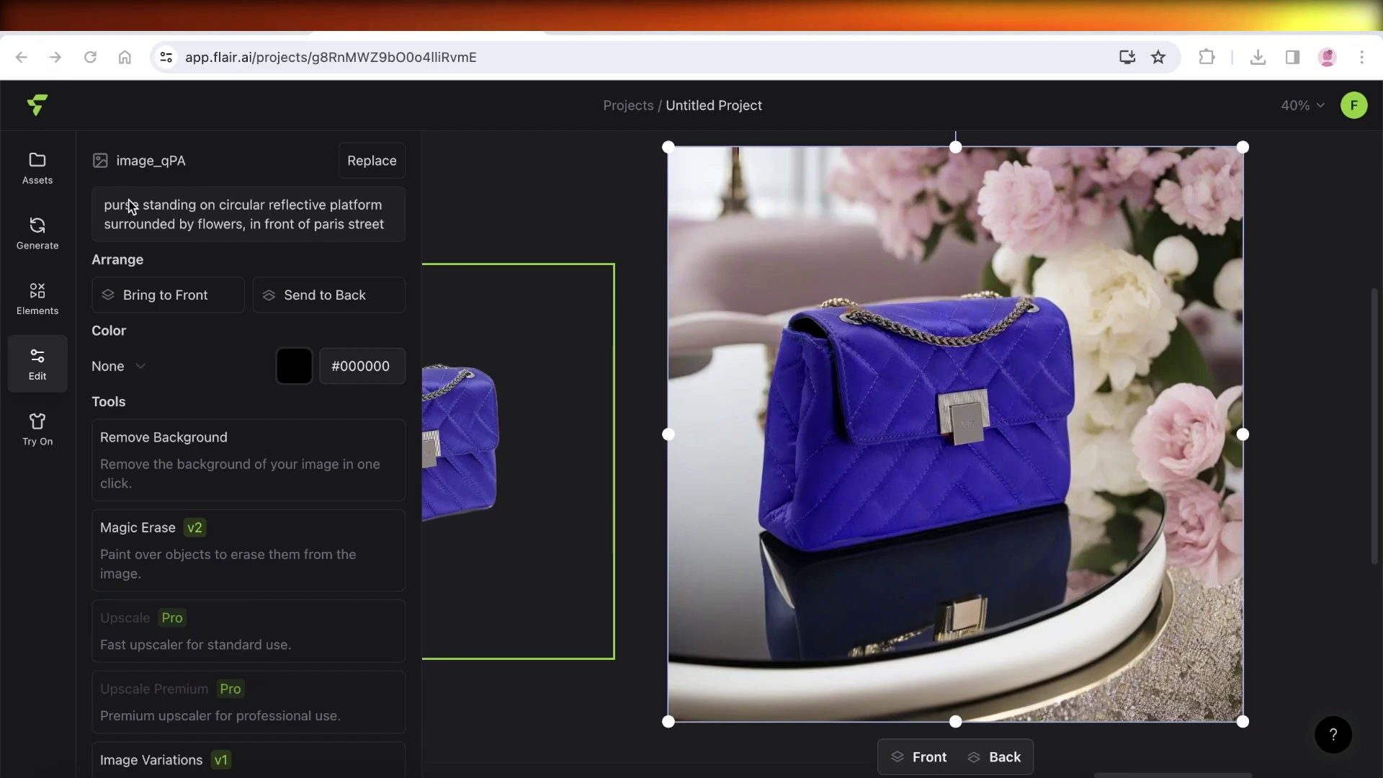